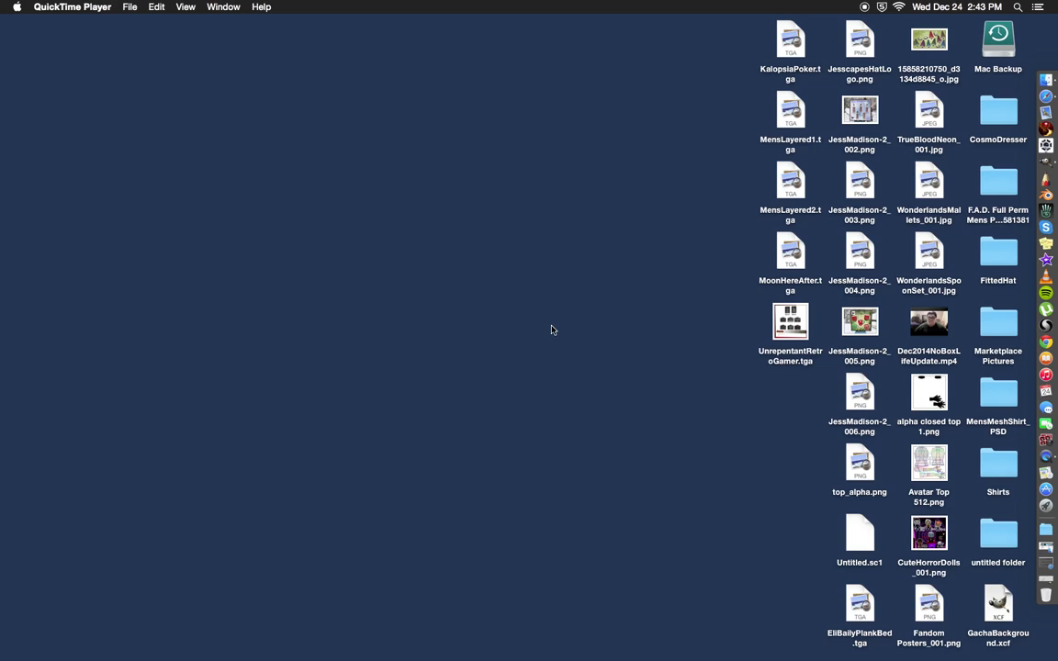
Step: Launch GIMP and rearrange its layers and empty image windows so that the workspace between them is clear
left_click(1046, 519)
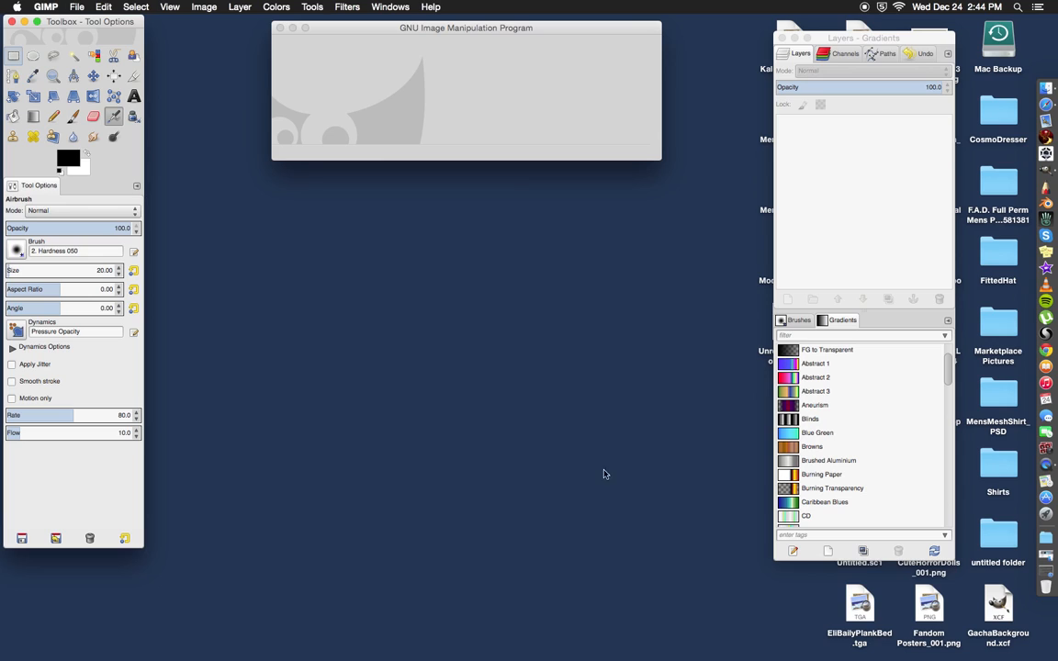
left_click_drag(863, 42, 934, 16)
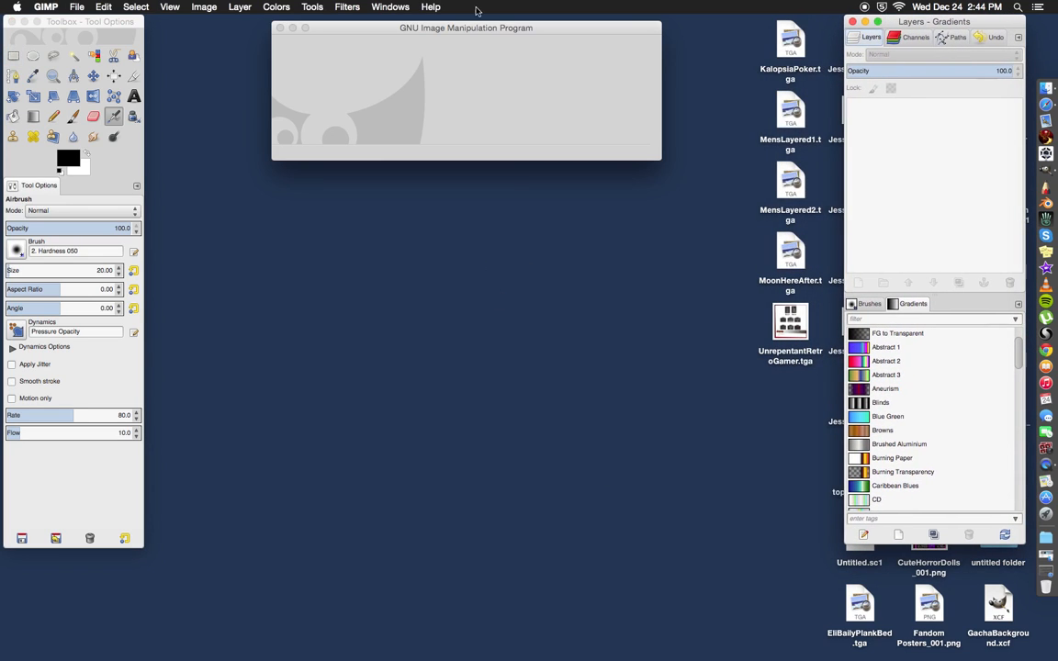
left_click_drag(475, 30, 492, 77)
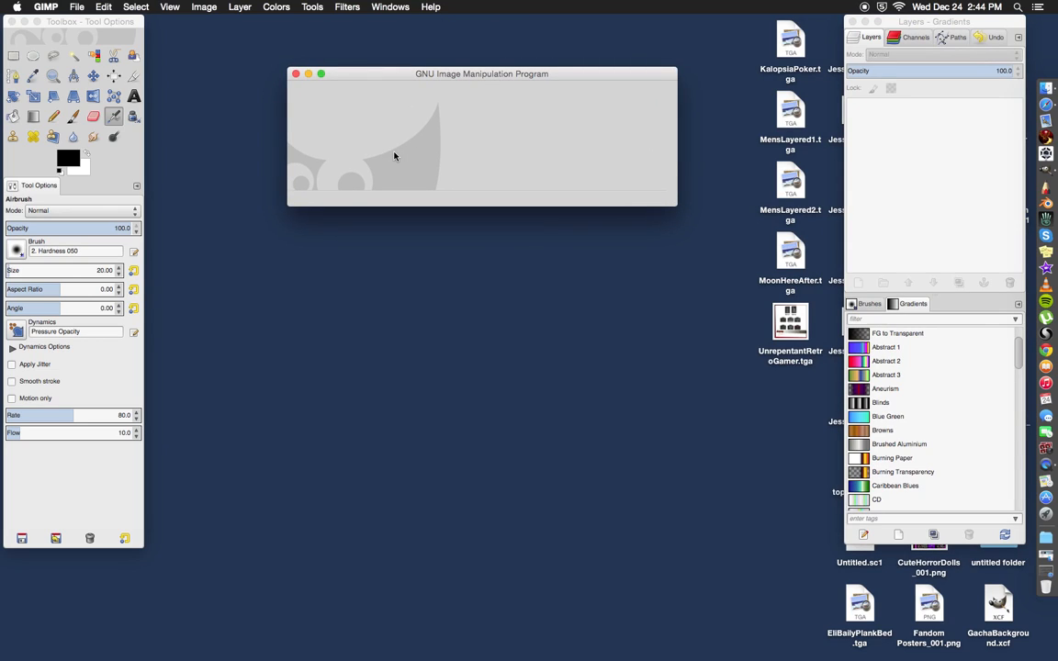
Step: Open cap_ghetto_fitted_rl_texturing.xcf from the FittedHat folder on the Desktop and reposition its image window
left_click(79, 9)
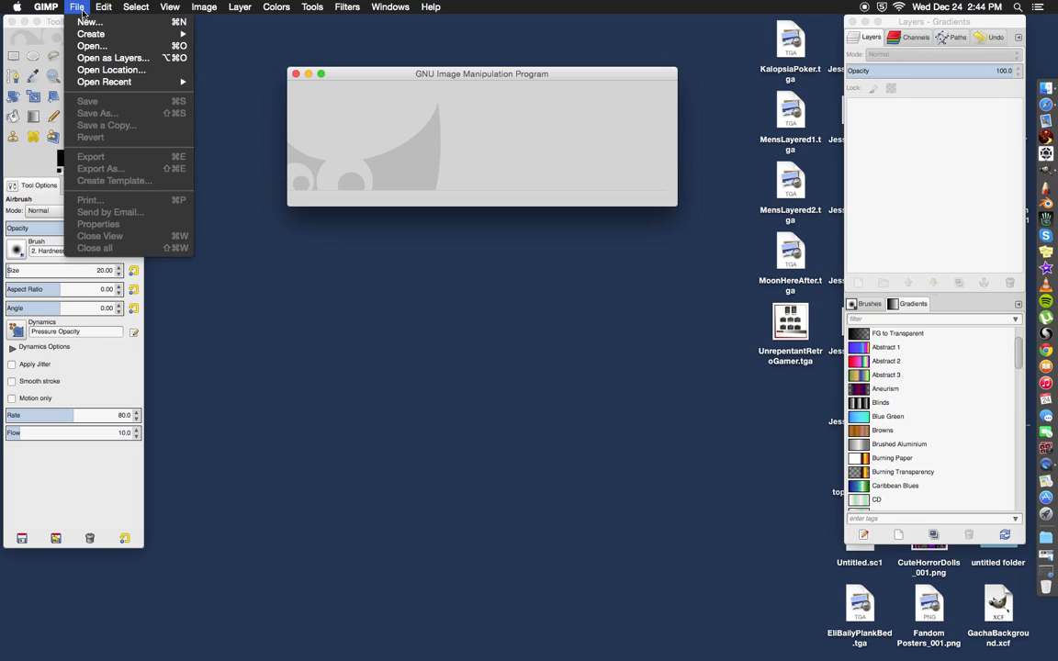
left_click(94, 46)
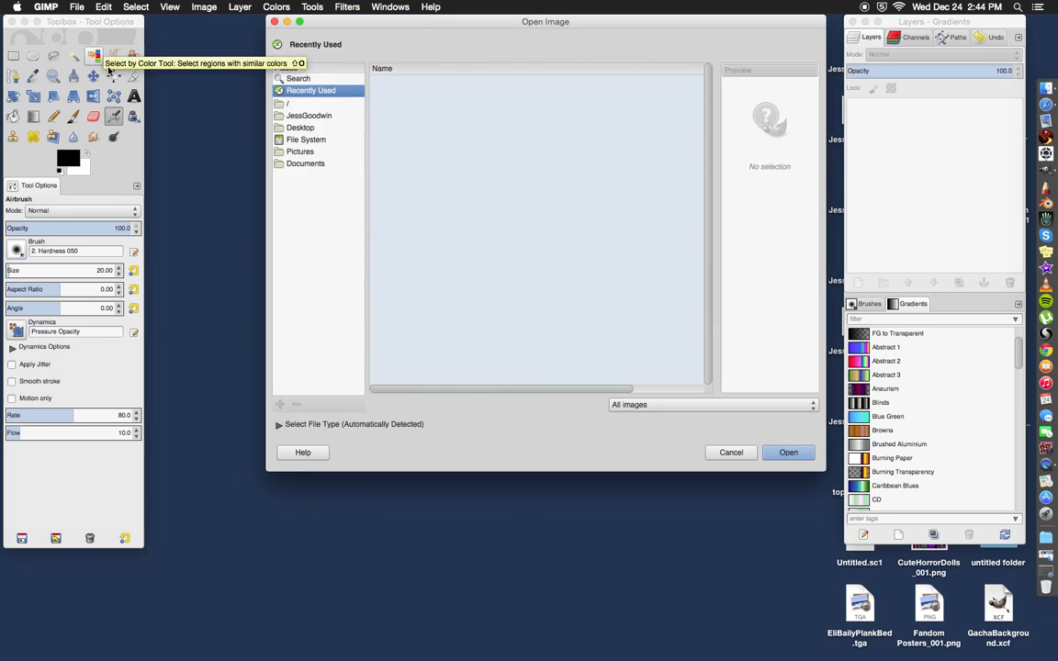
left_click(310, 129)
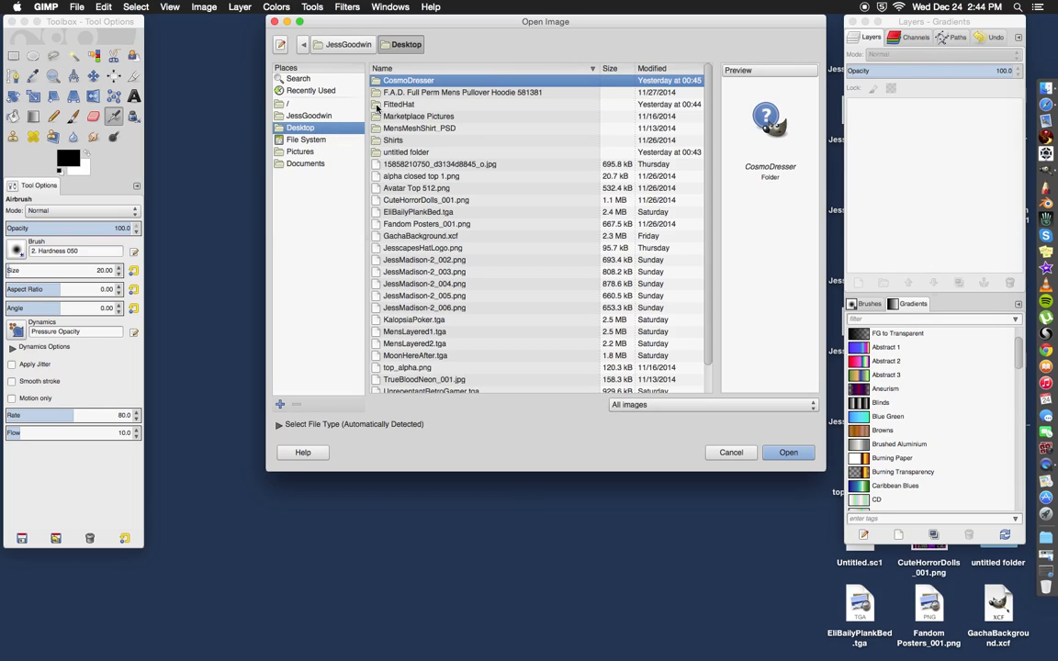
left_click(377, 106)
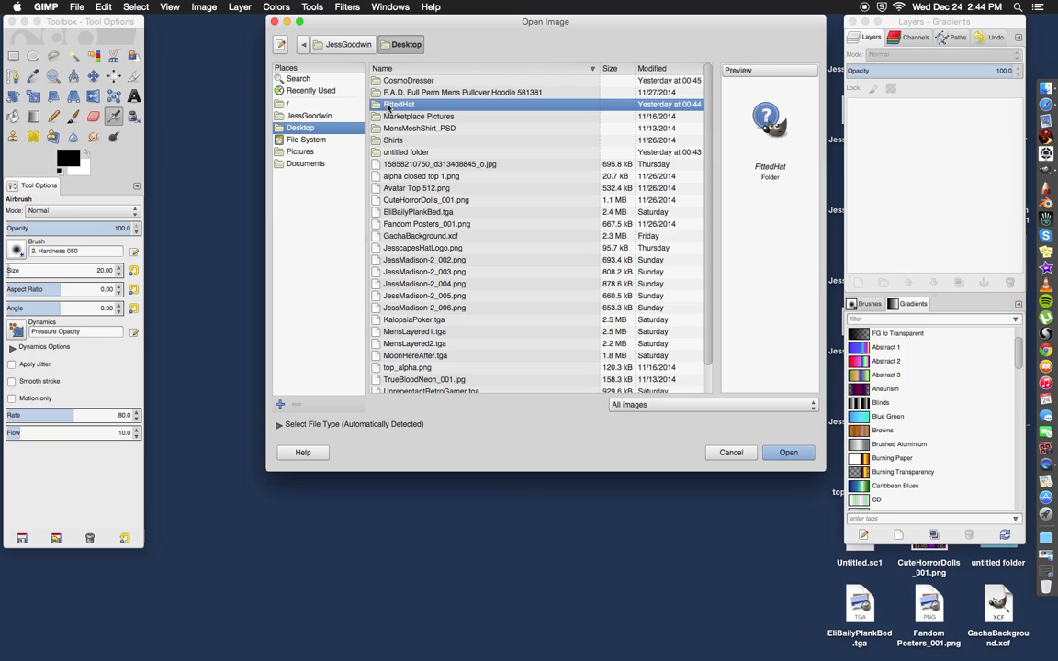
double_click(386, 107)
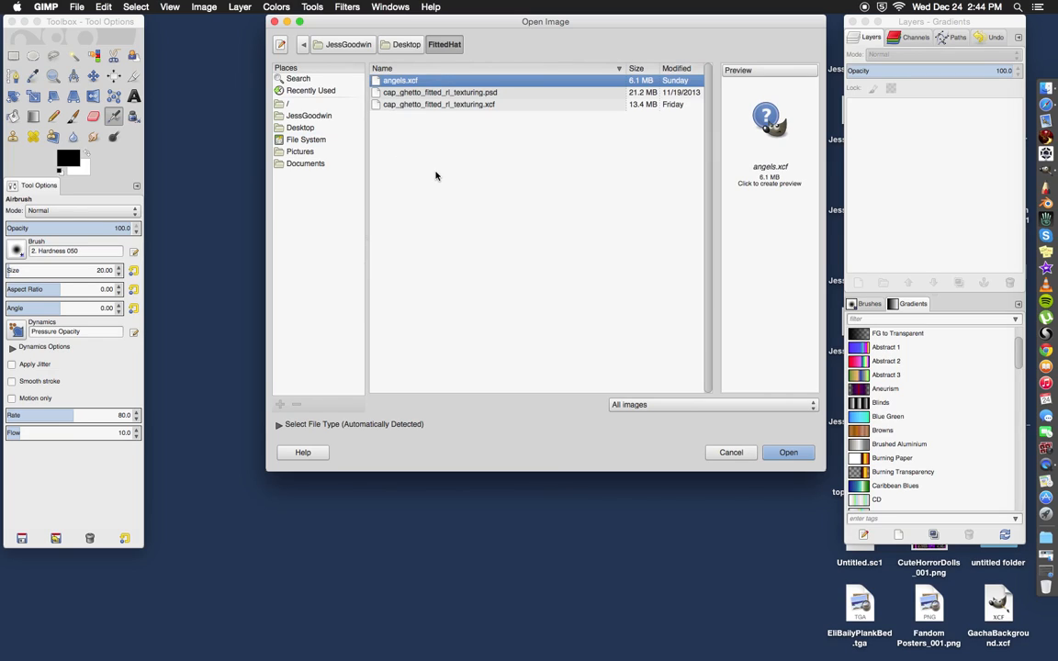
left_click(455, 104)
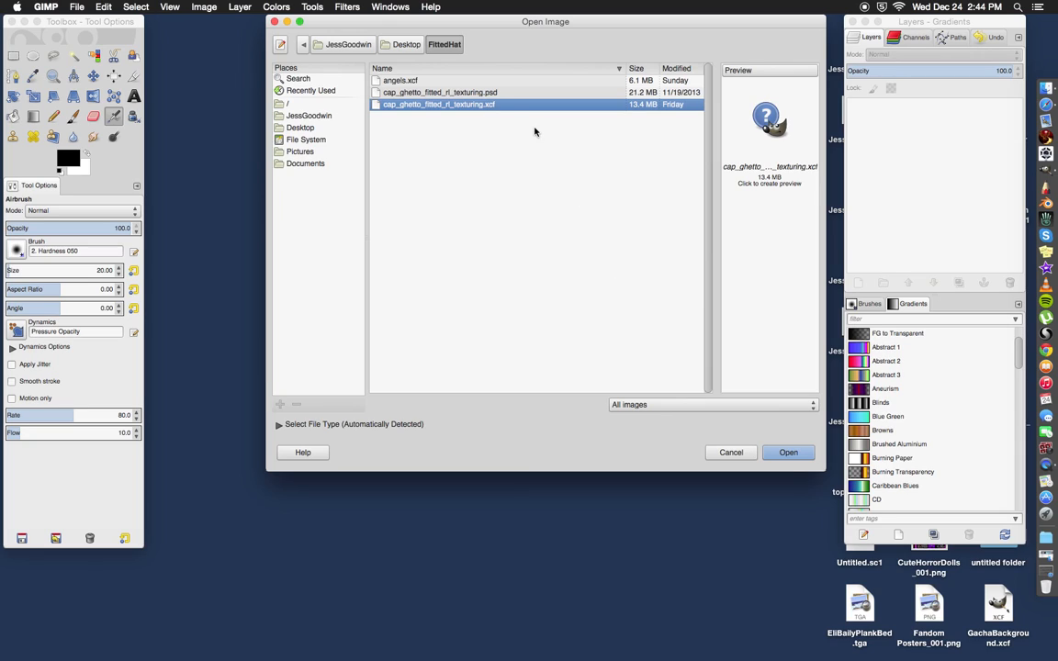
left_click(494, 96)
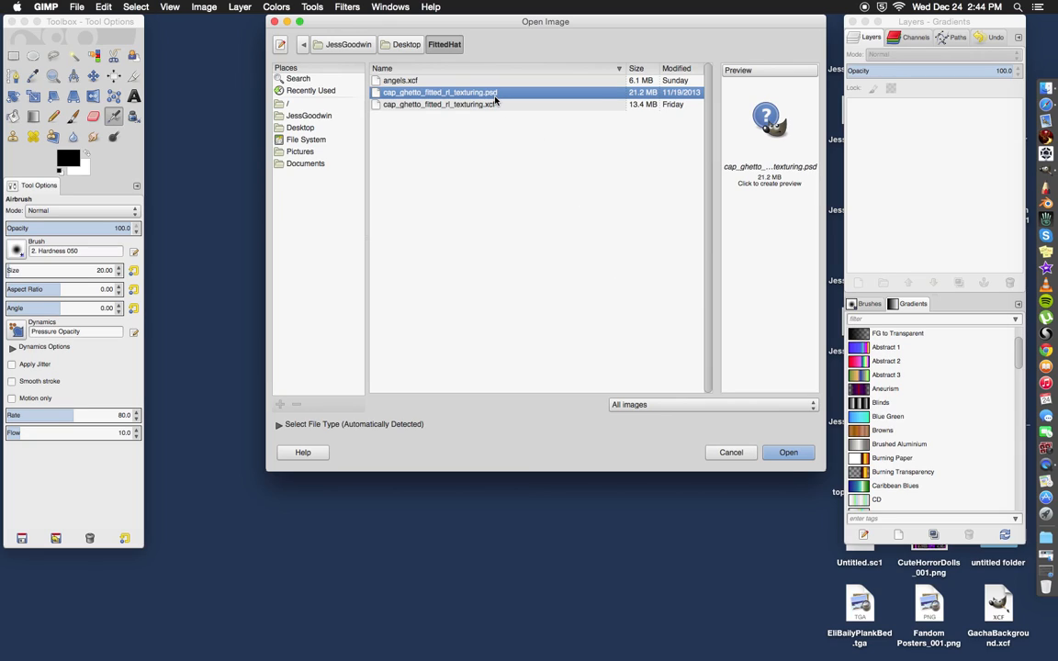
left_click(494, 104)
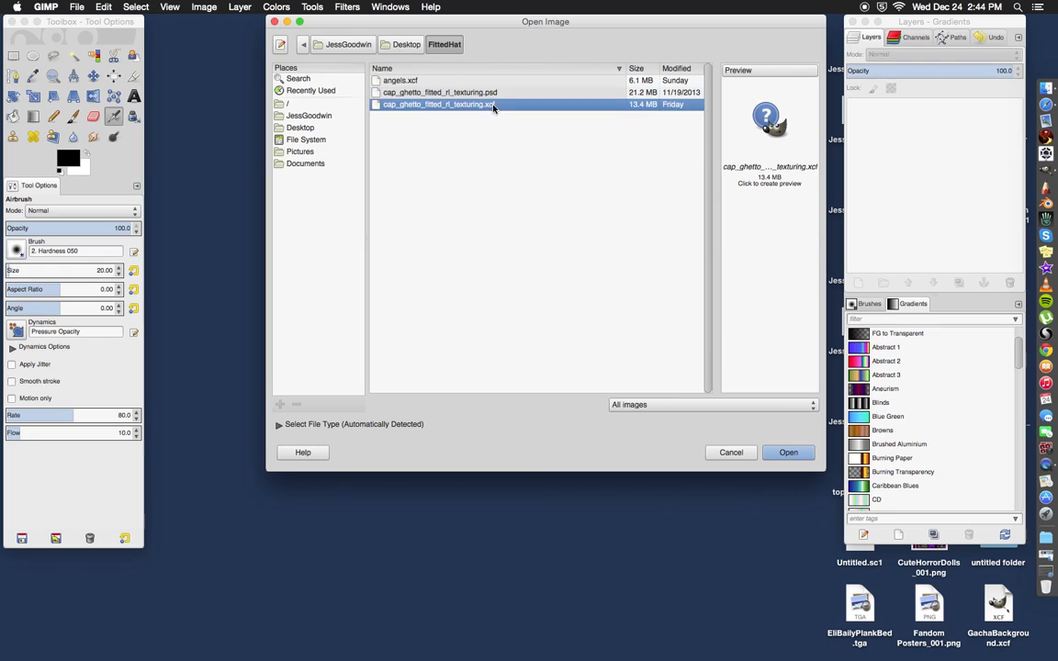
left_click(799, 452)
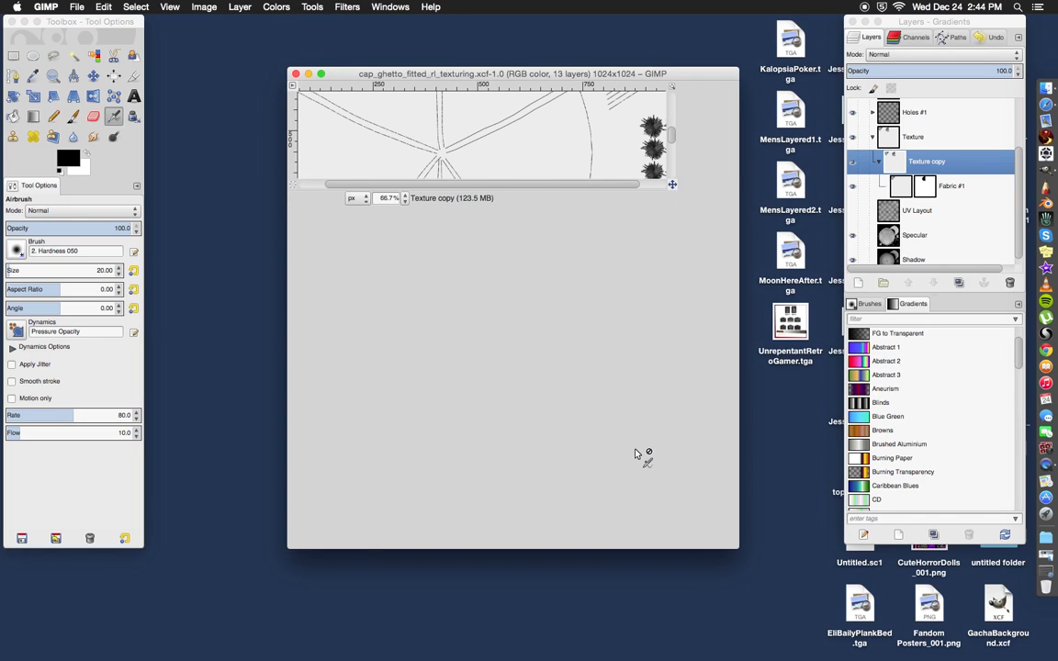
left_click_drag(564, 79, 555, 77)
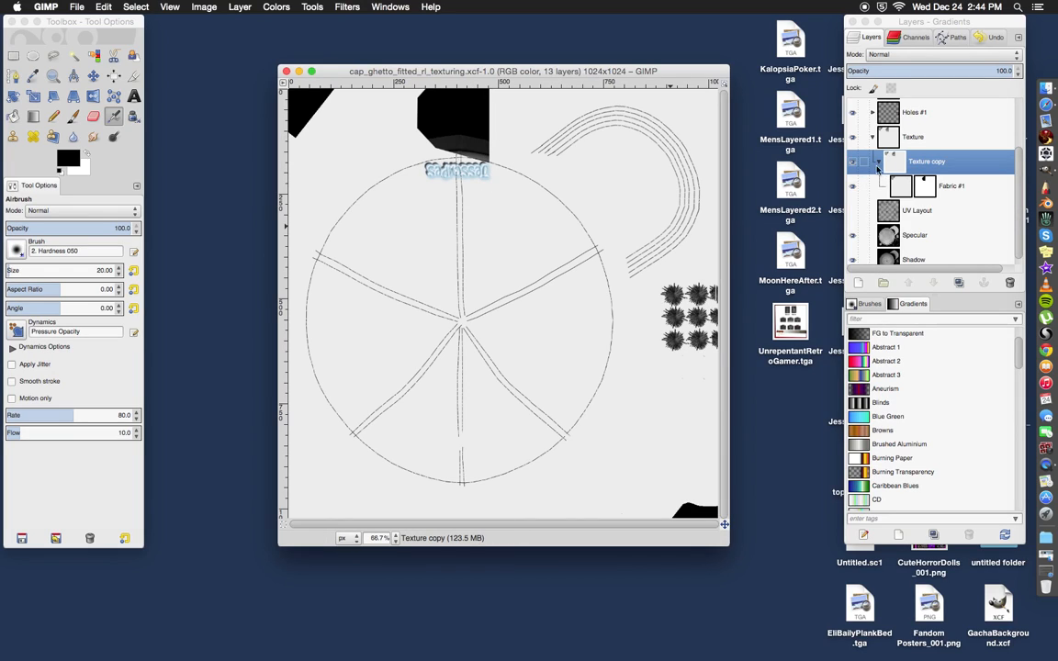
Step: Collapse the Texture copy group and toggle the visibility of Stitches #1, Sticker Sample and Holes #1 to examine each one
left_click(879, 162)
scroll(918, 155, "up", 2)
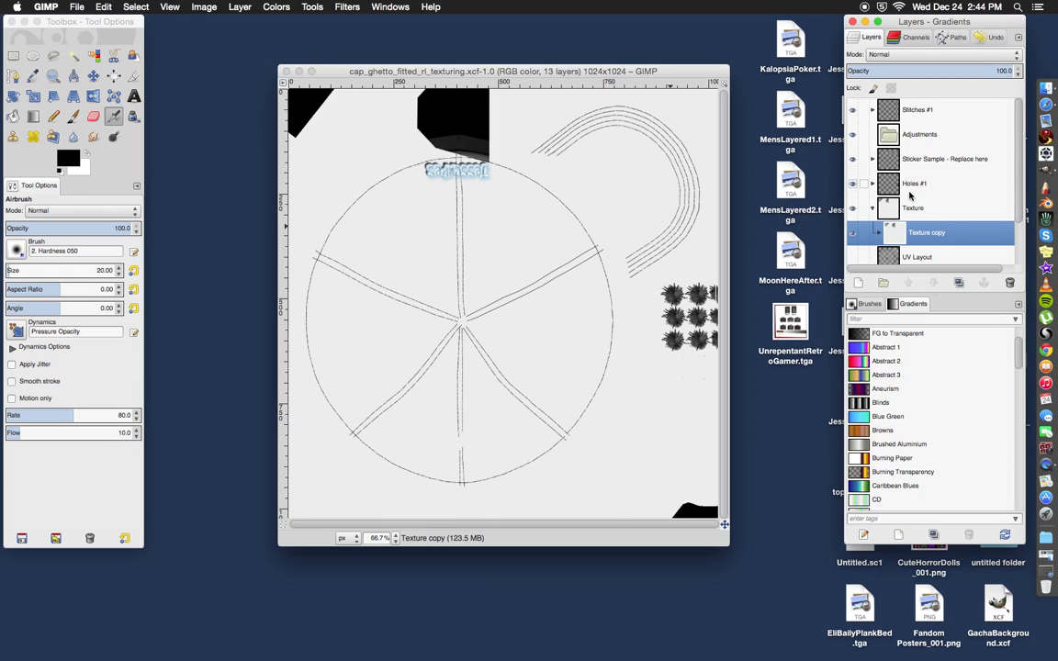
left_click(858, 112)
left_click(854, 111)
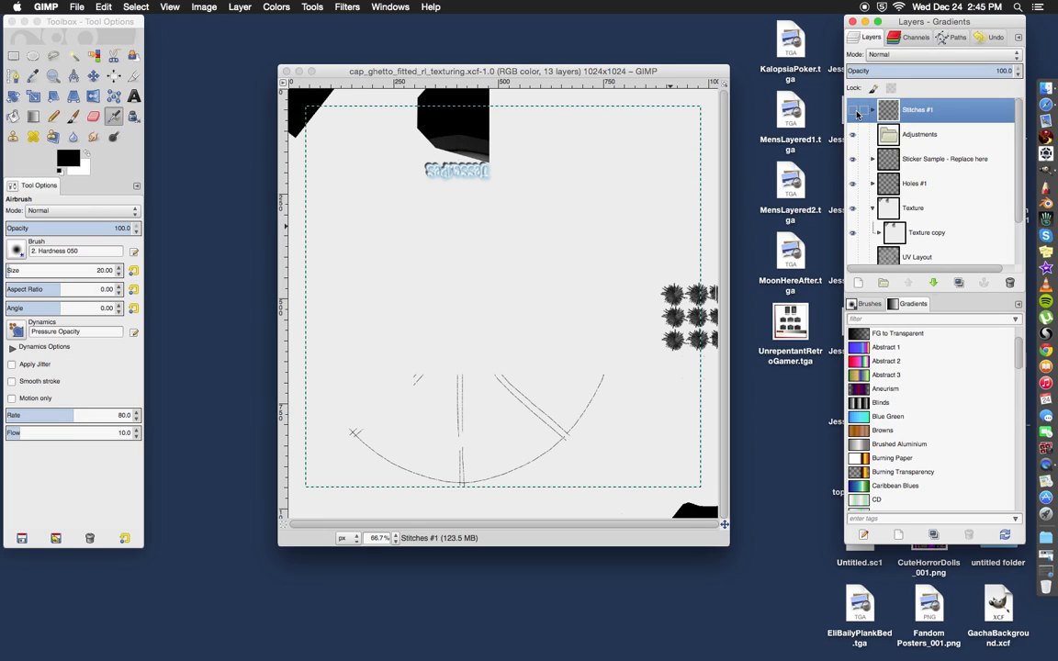
left_click(854, 111)
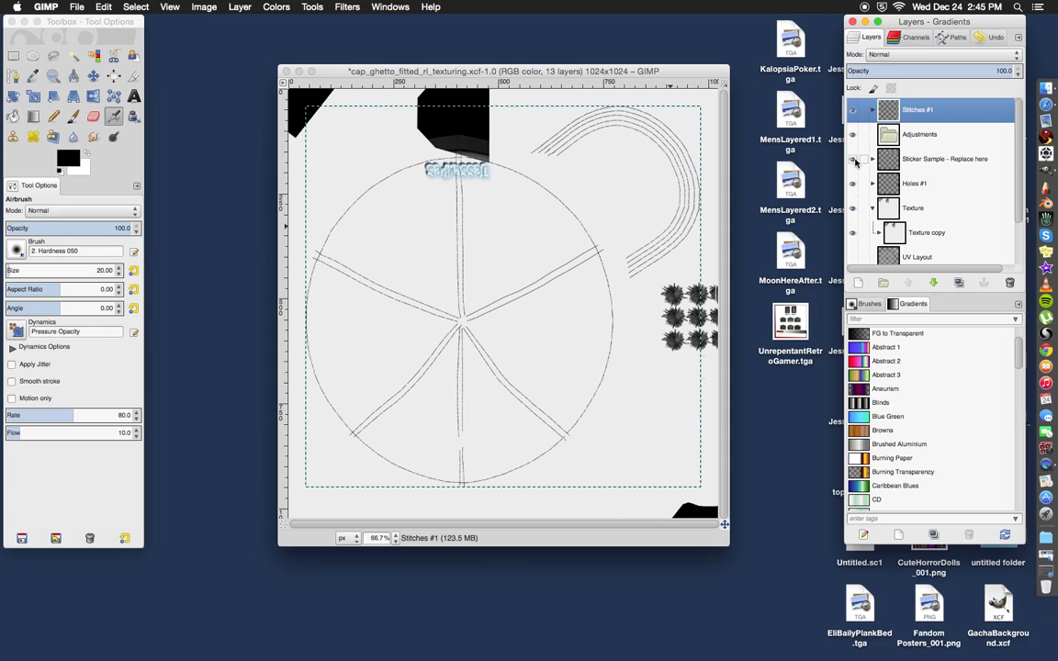
left_click(853, 159)
left_click(854, 183)
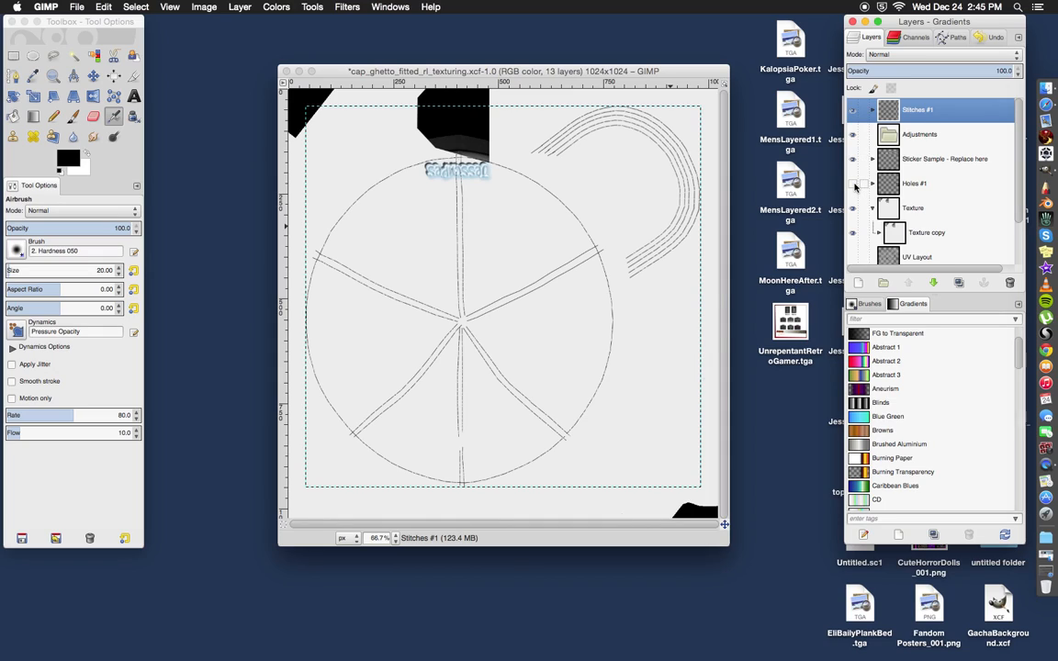
left_click(853, 183)
Step: Hide the Texture group and the Sticker Sample - Replace here group to examine the cap shading underneath
scroll(863, 179, "down", 2)
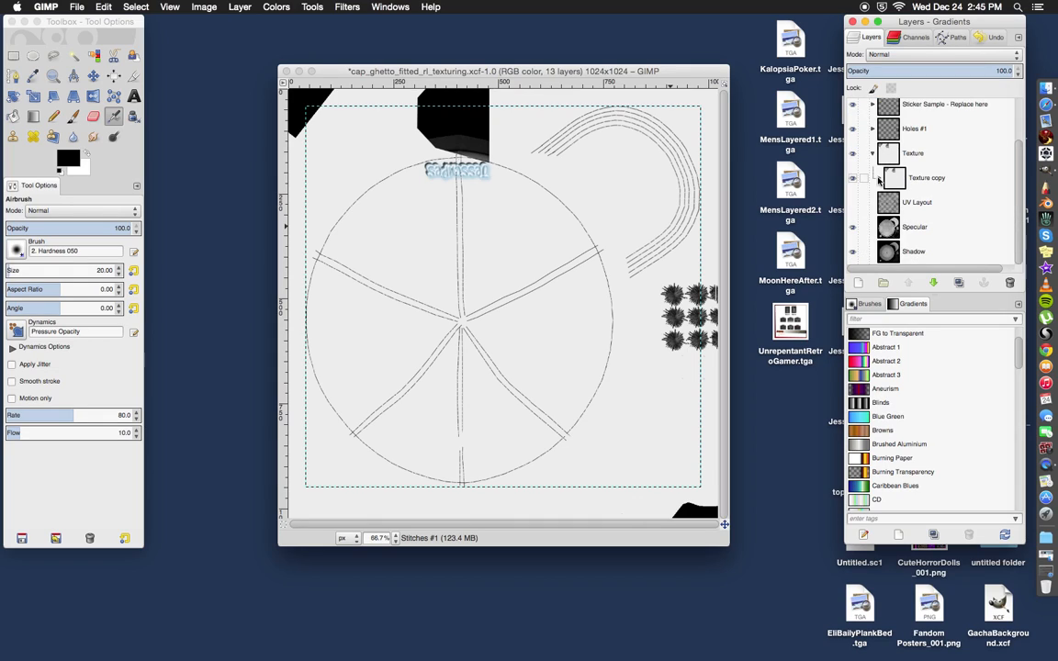
left_click(853, 155)
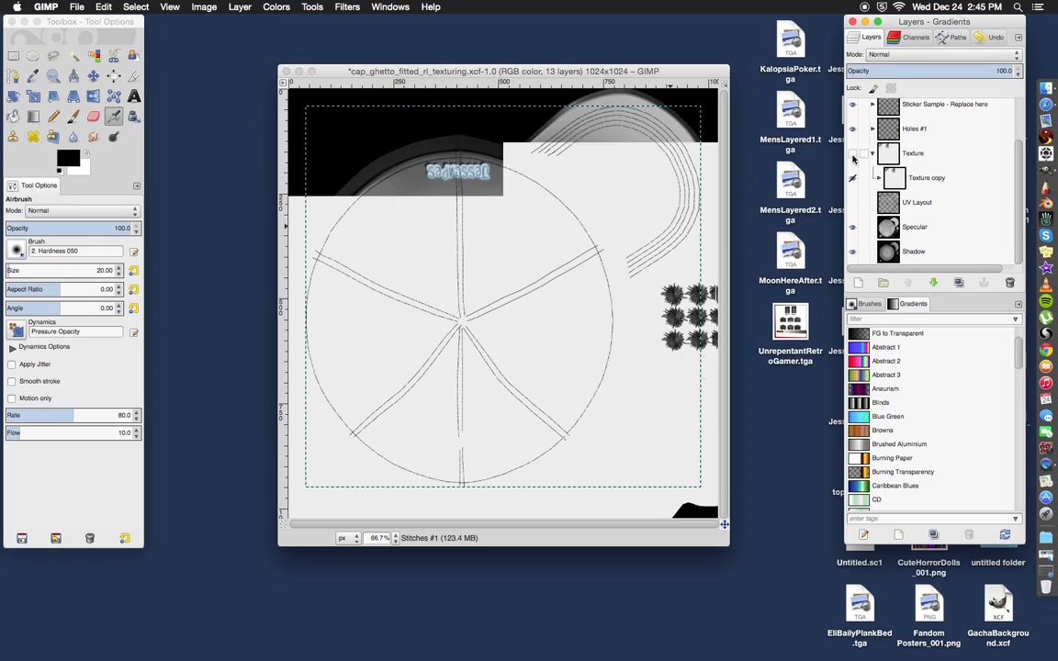
scroll(858, 149, "up", 2)
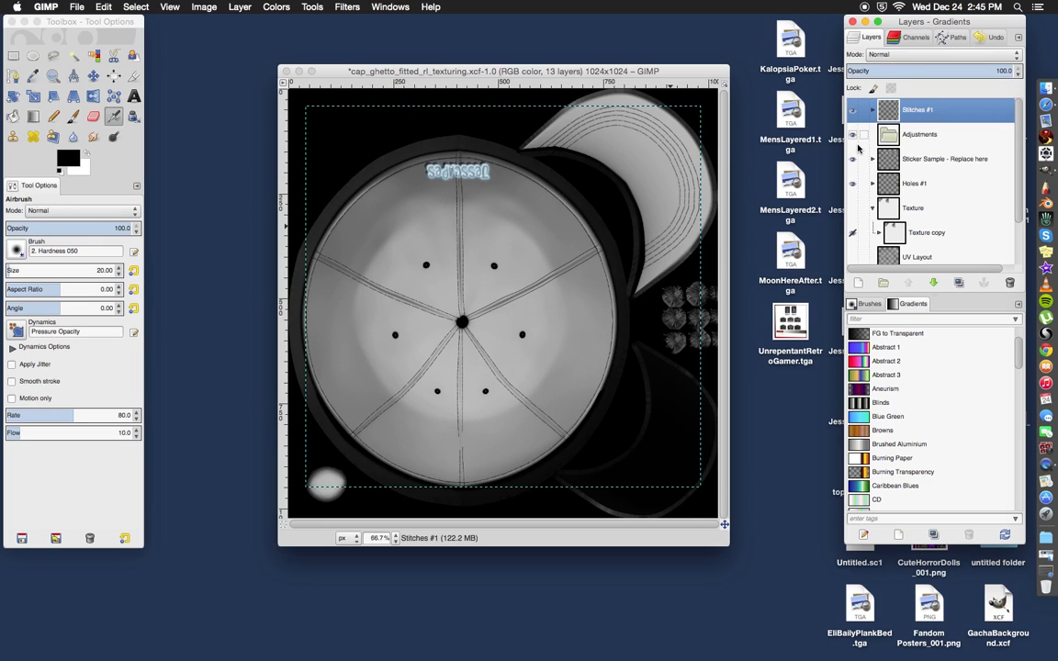
left_click(853, 158)
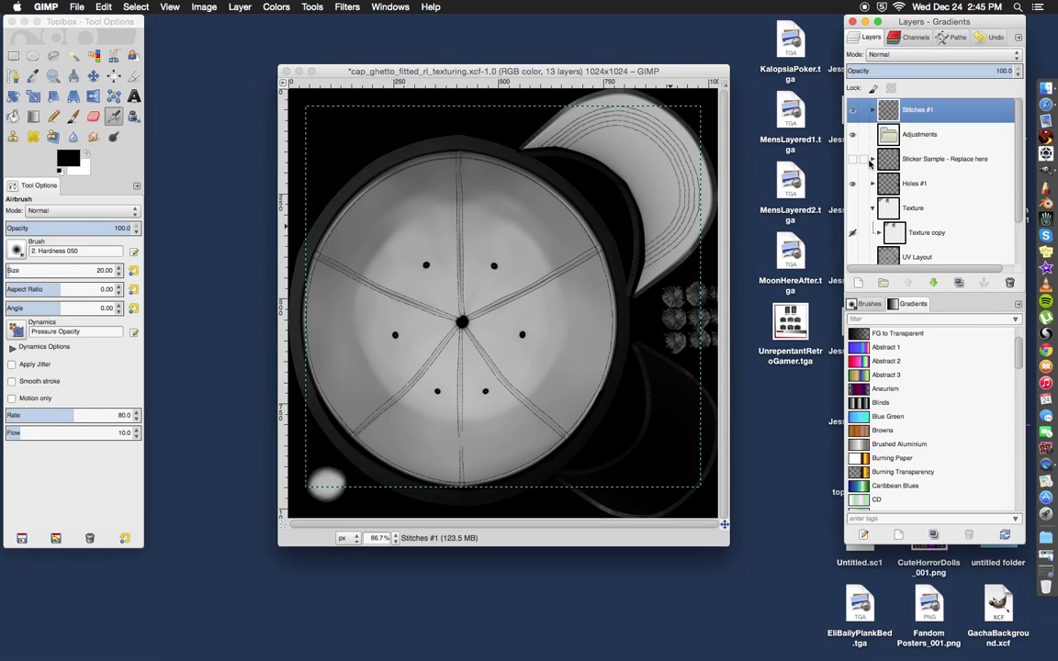
Step: Toggle the visibility of the Shadow, Specular and UV Layout layers to examine what each contributes to the cap template
scroll(870, 163, "down", 2)
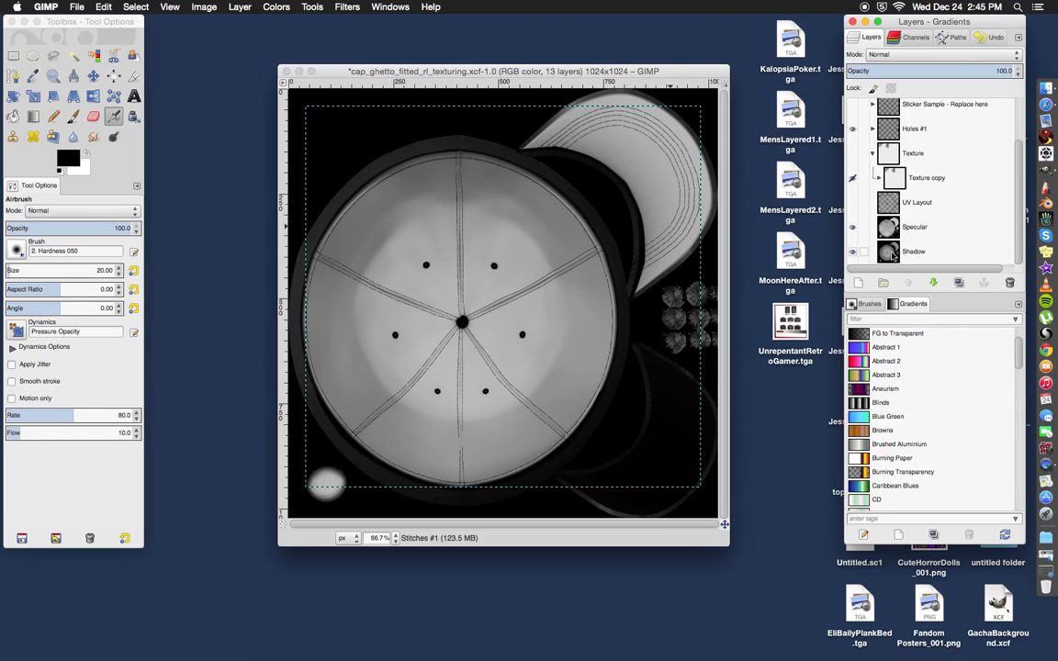
left_click(853, 252)
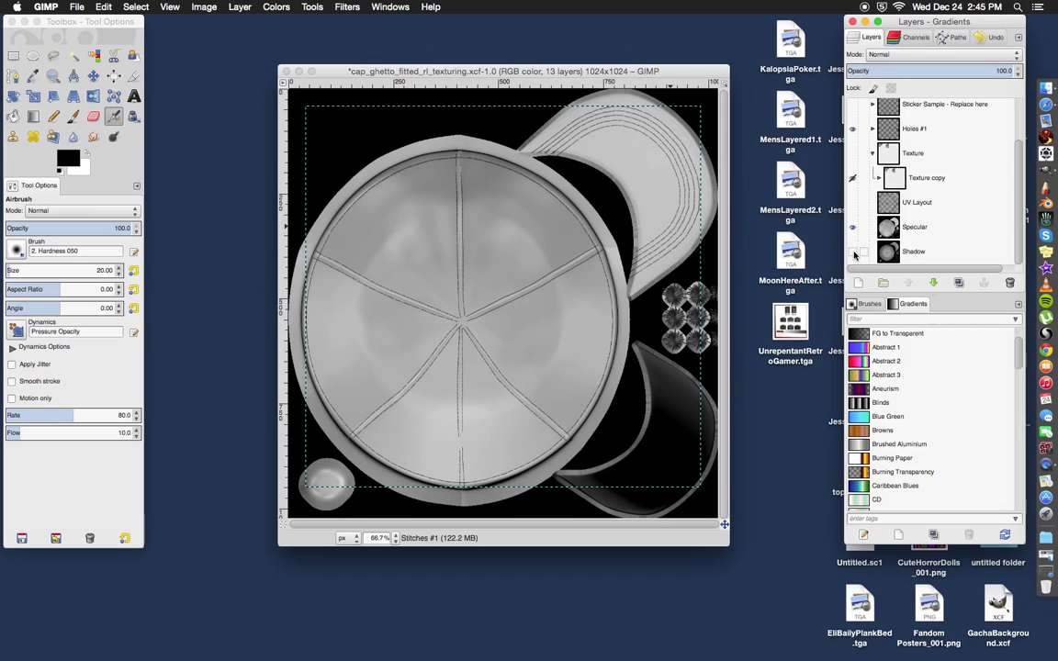
left_click(854, 252)
left_click(854, 227)
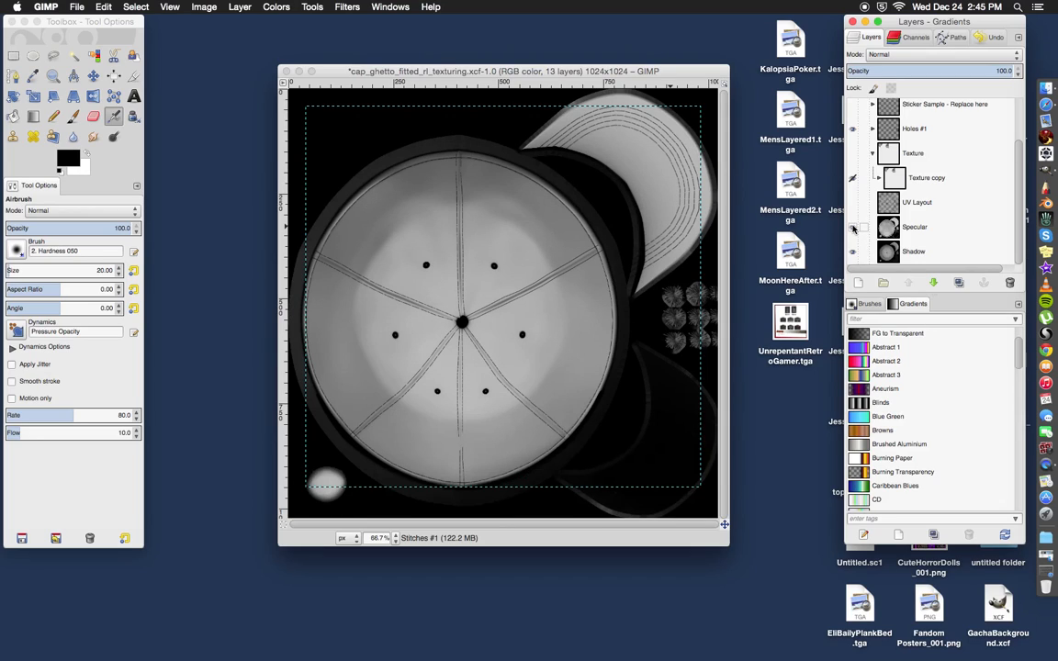
left_click(853, 228)
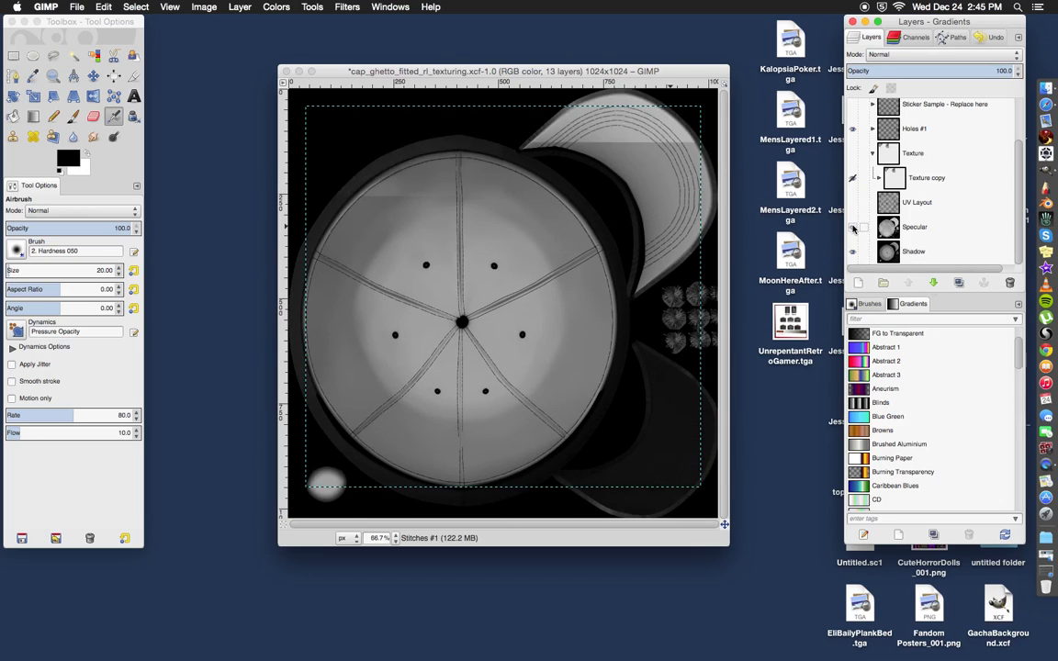
left_click(853, 203)
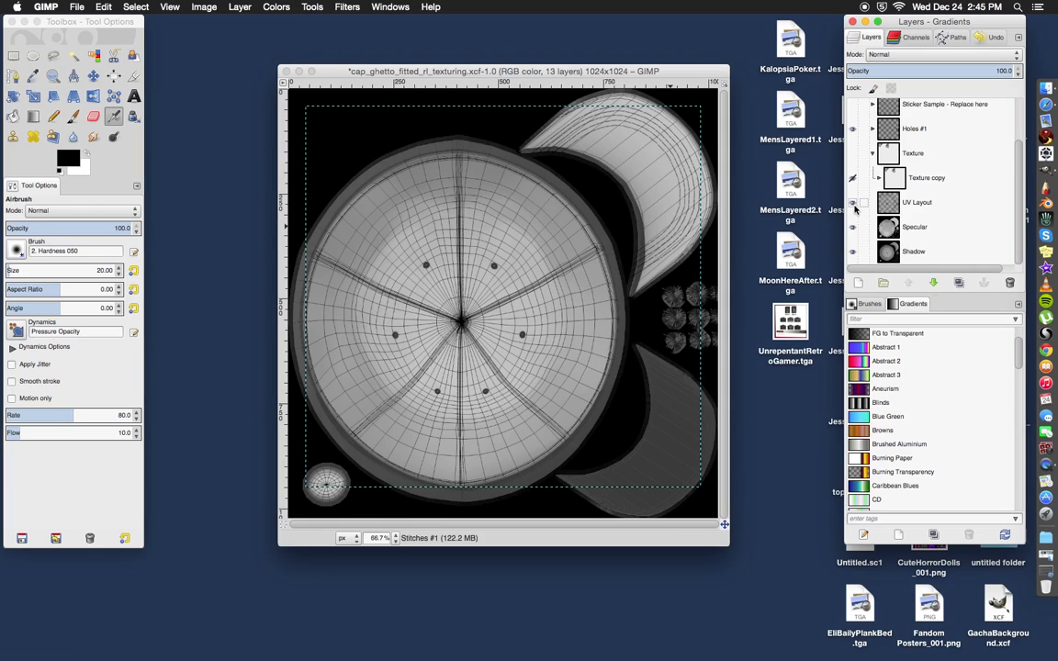
left_click(853, 203)
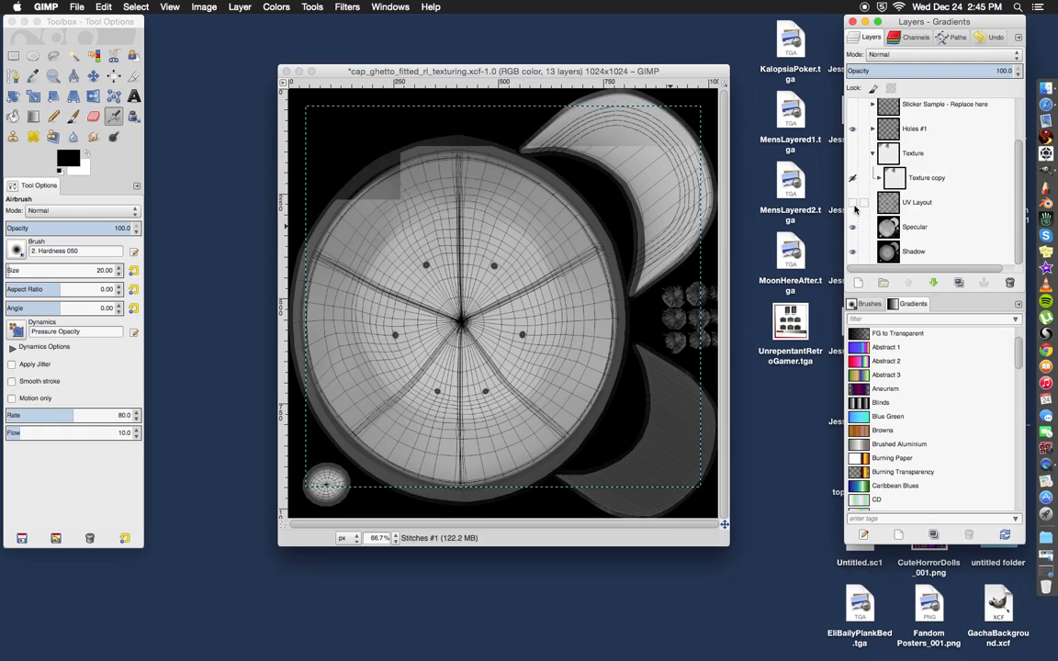
Step: Make the Texture group and the Sticker Sample - Replace here group visible again and review the layer stack
left_click(853, 153)
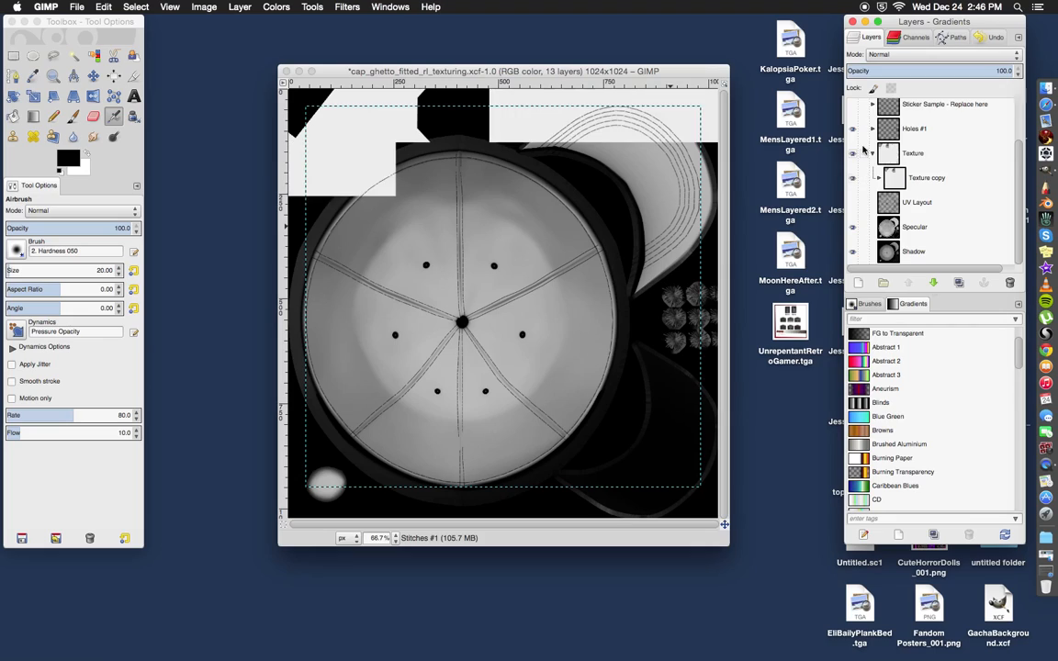
scroll(861, 153, "up", 2)
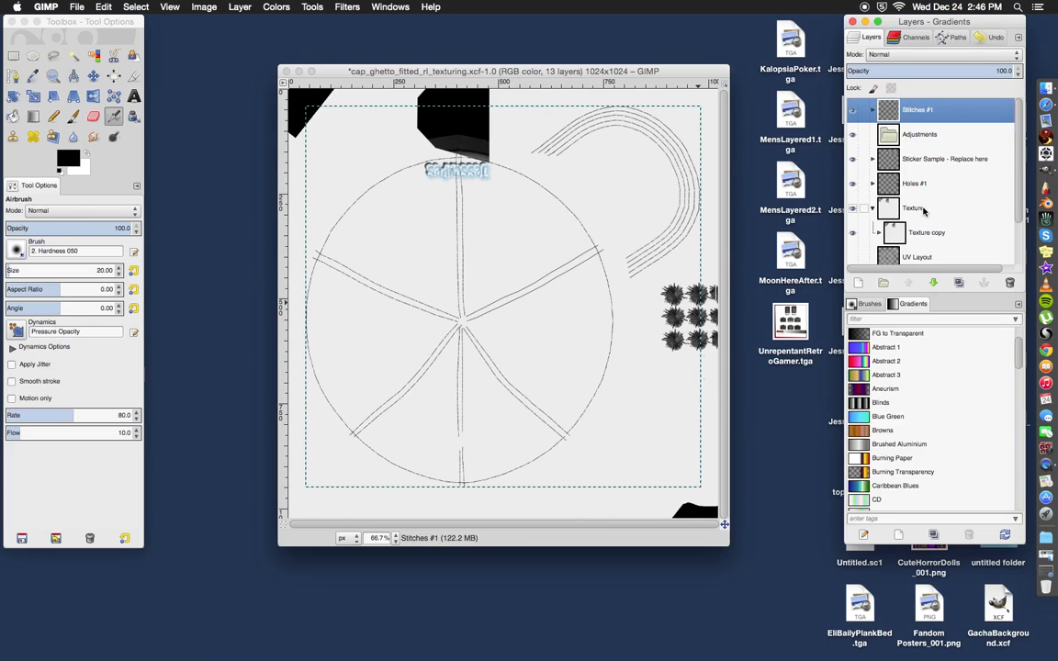
scroll(920, 213, "down", 2)
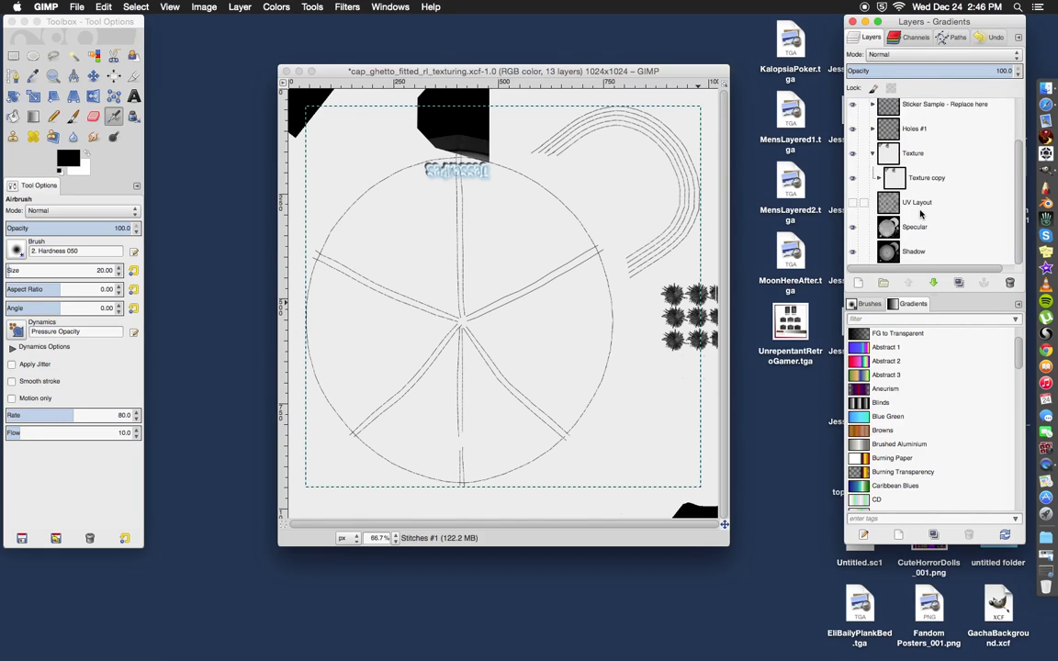
Step: Delete the Texture copy group, including its Fabric #1 layer, from inside the Texture group
scroll(920, 213, "up", 2)
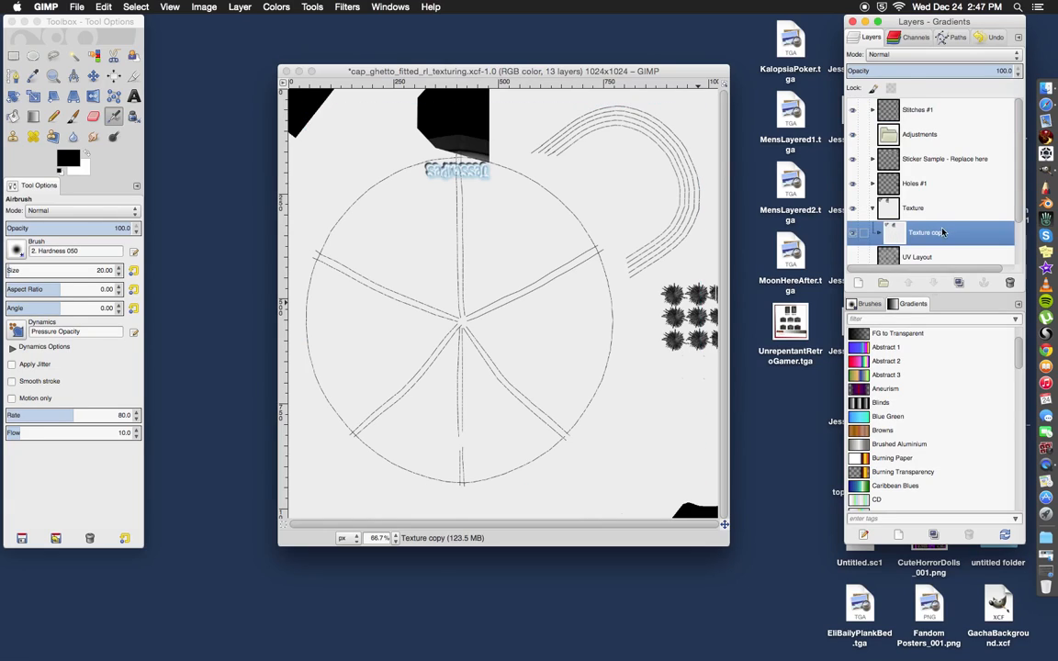
left_click(879, 233)
scroll(879, 235, "down", 3)
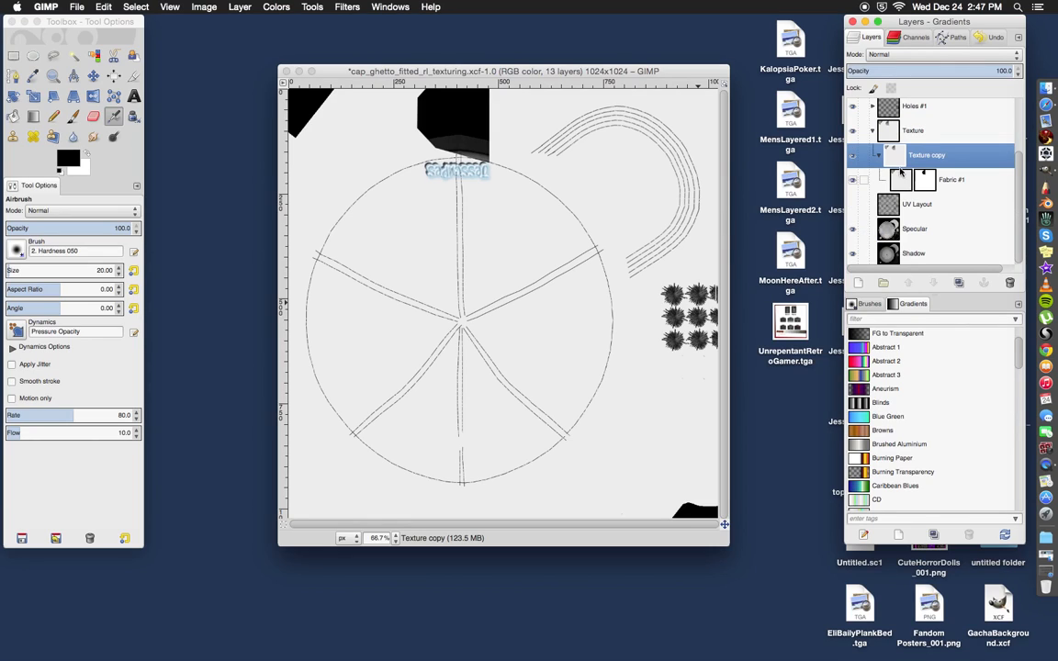
right_click(896, 153)
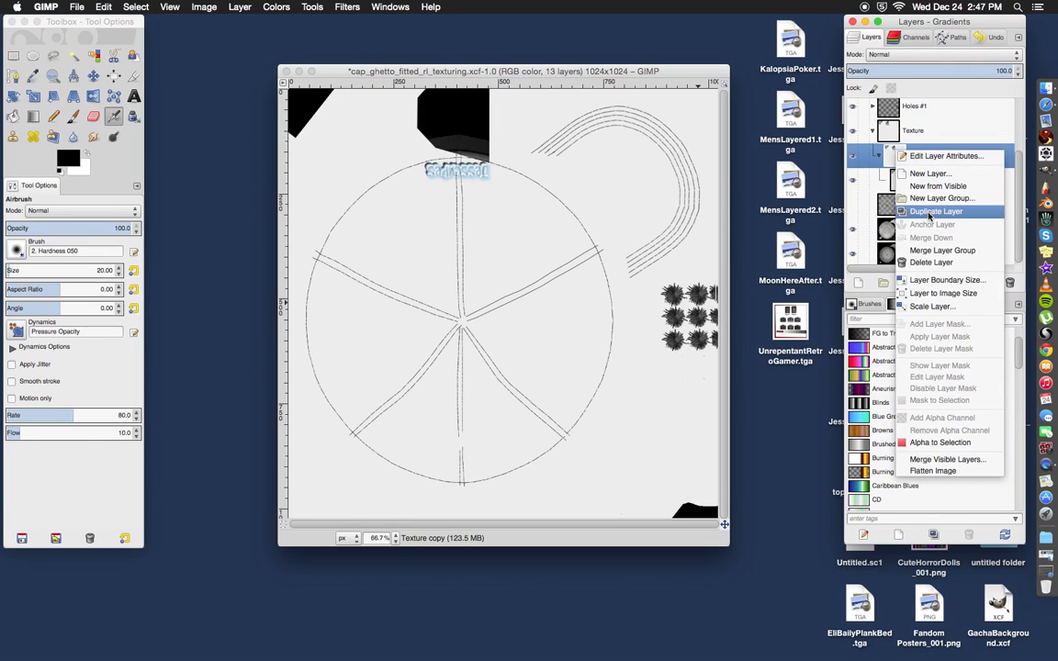
left_click(930, 261)
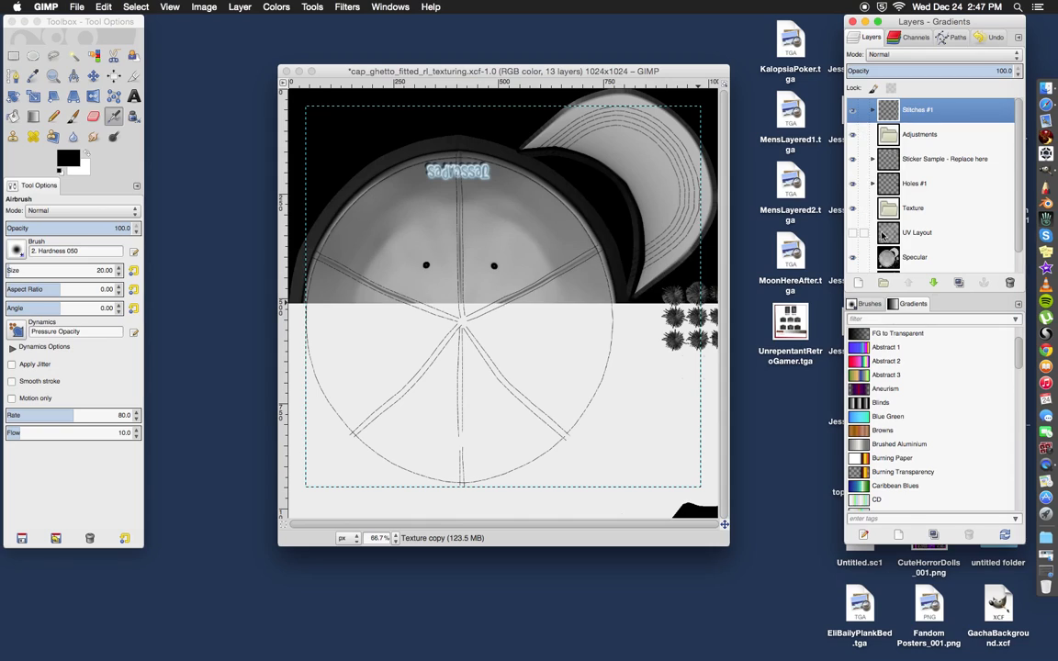
Step: Add a new transparent layer inside the Texture group
right_click(888, 212)
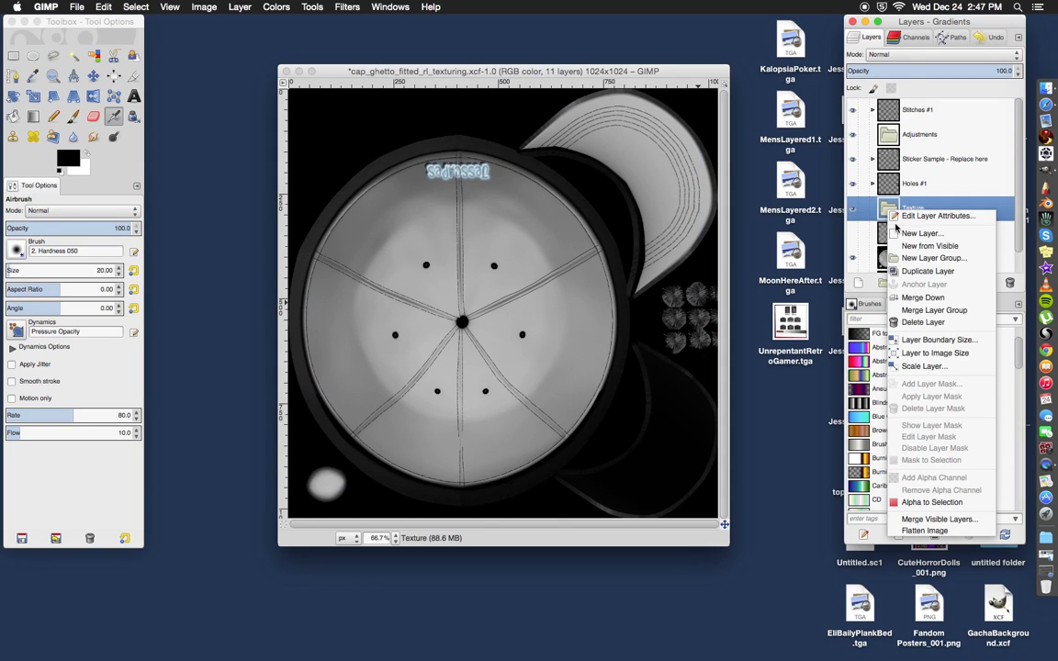
left_click(884, 210)
left_click(140, 206)
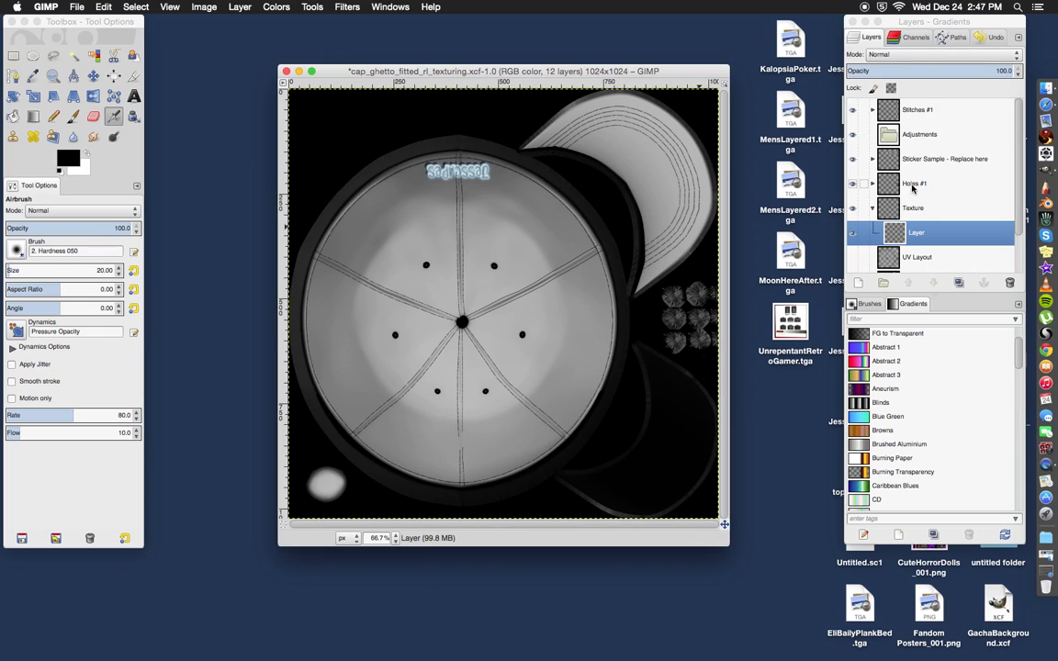
Step: Expand the Stitches #1 group to examine its contents, and collapse it again
left_click(872, 109)
left_click(872, 110)
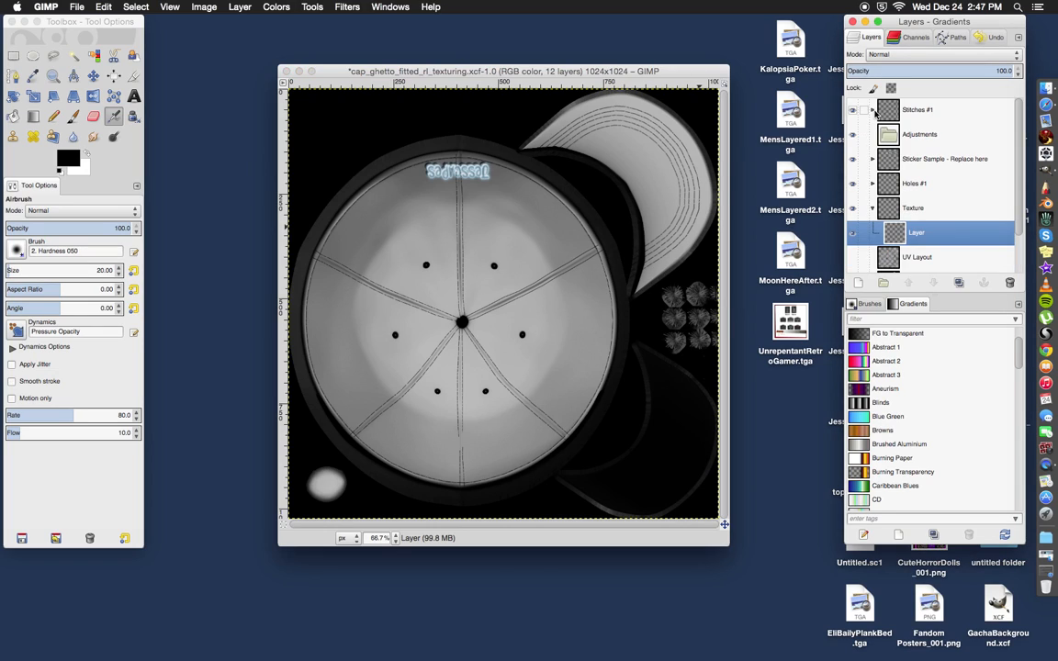
left_click(873, 109)
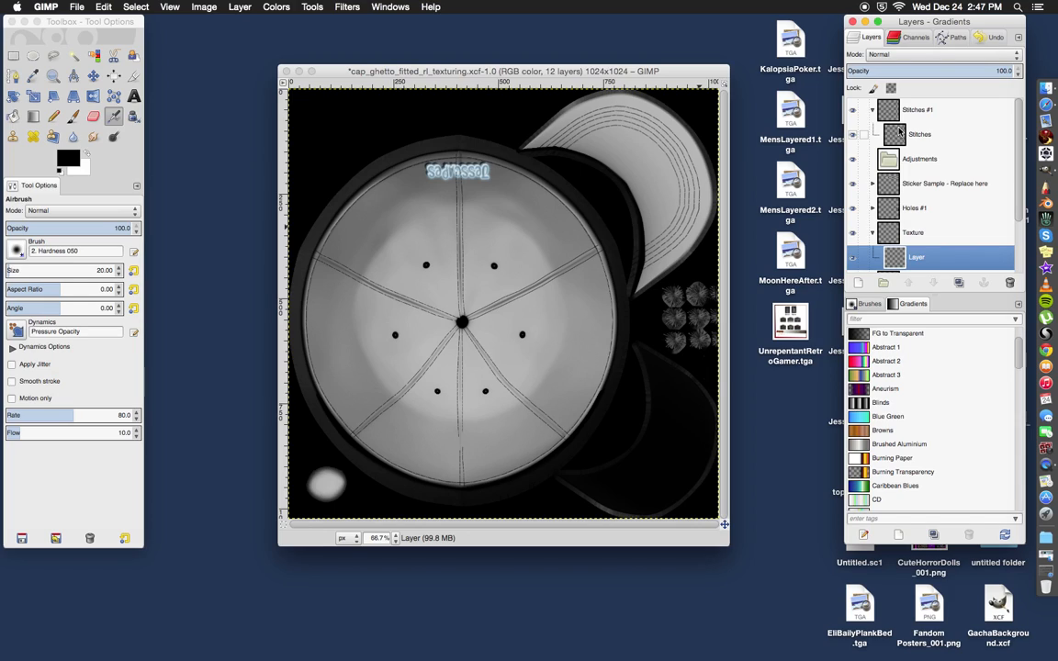
left_click(872, 109)
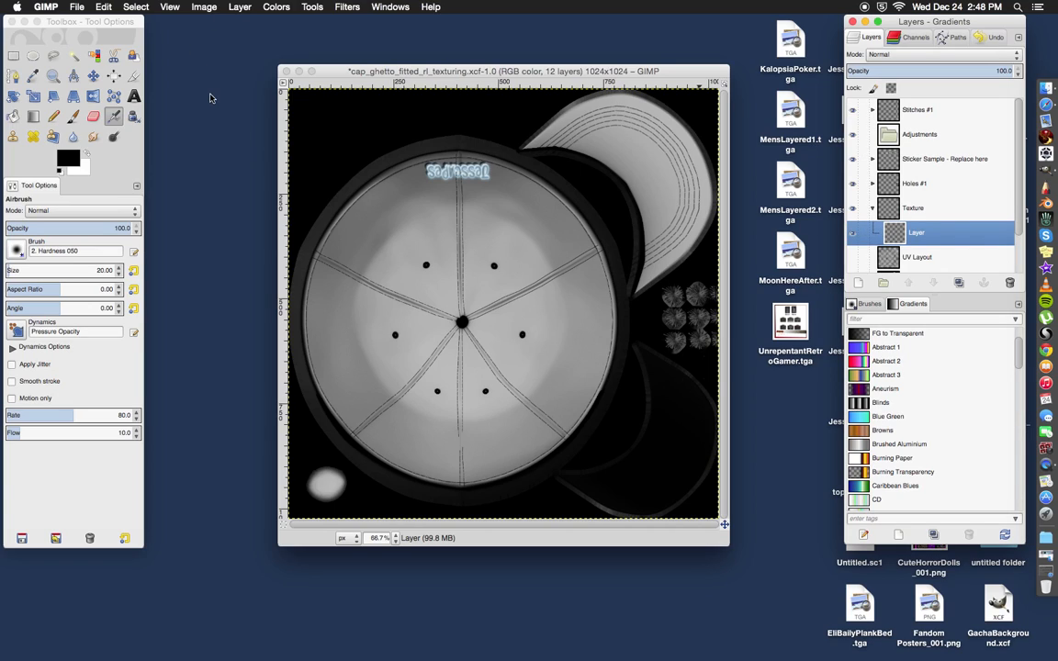
Step: Set the foreground color to golden yellow, HTML value e1bf21
left_click(74, 162)
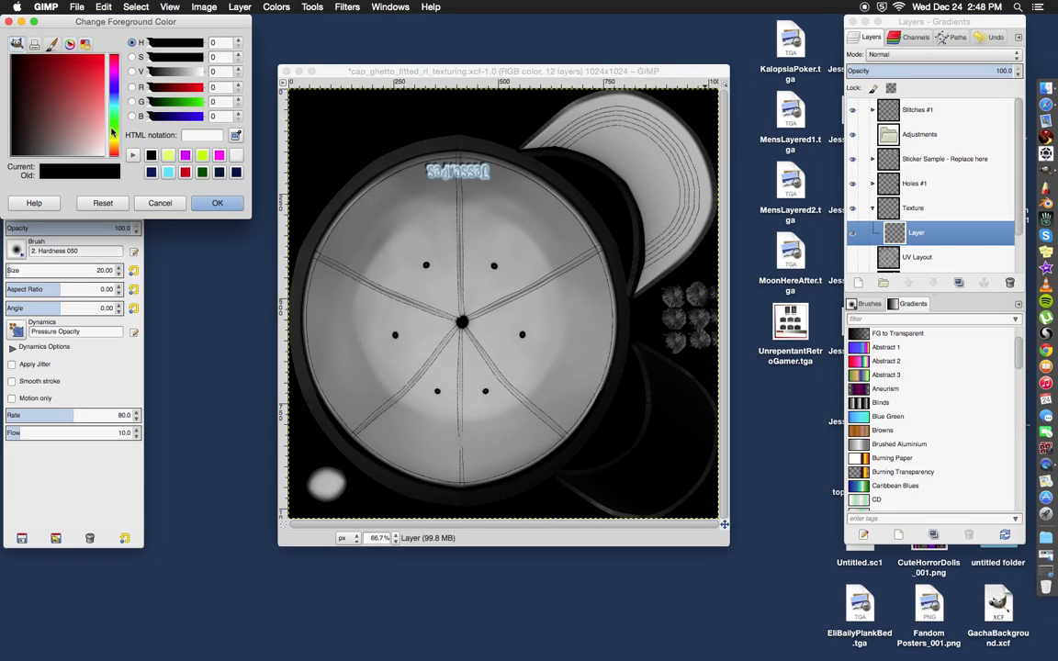
left_click(113, 145)
left_click_drag(114, 144, 112, 147)
left_click(94, 72)
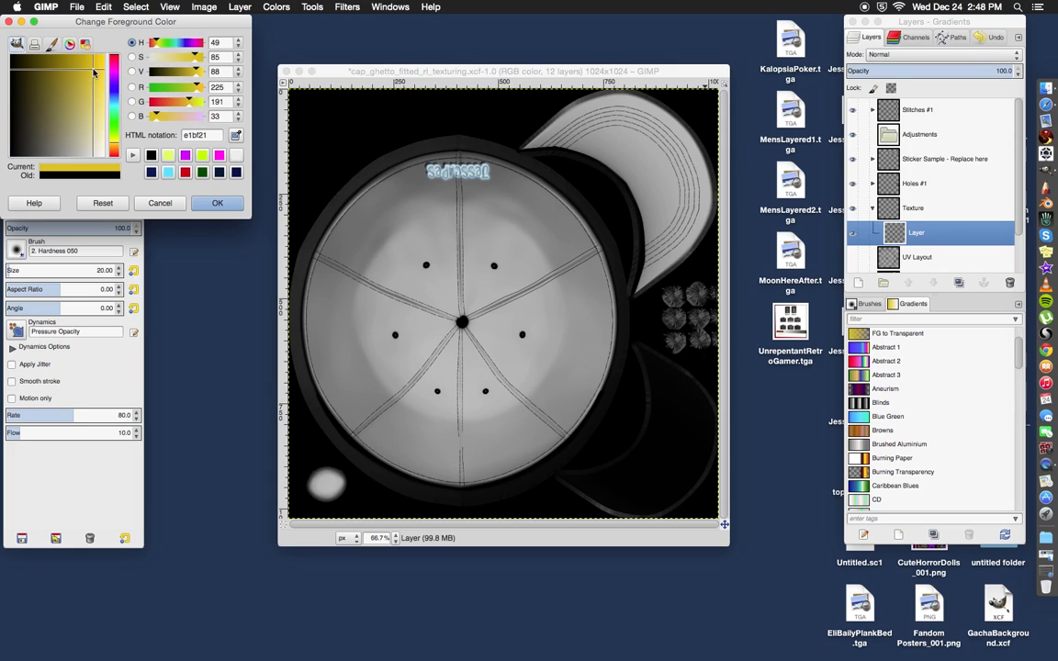
left_click(214, 202)
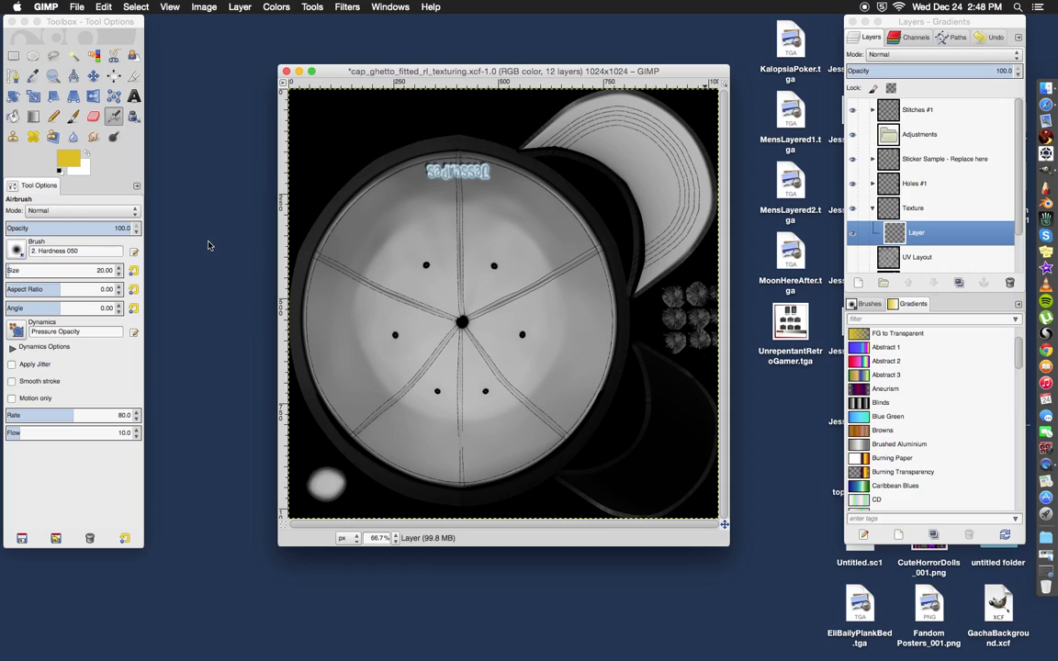
Step: Set up the Paintbrush with the 2. Hardness 100 brush at size 146.20, and hide the Shadow layer
left_click(73, 116)
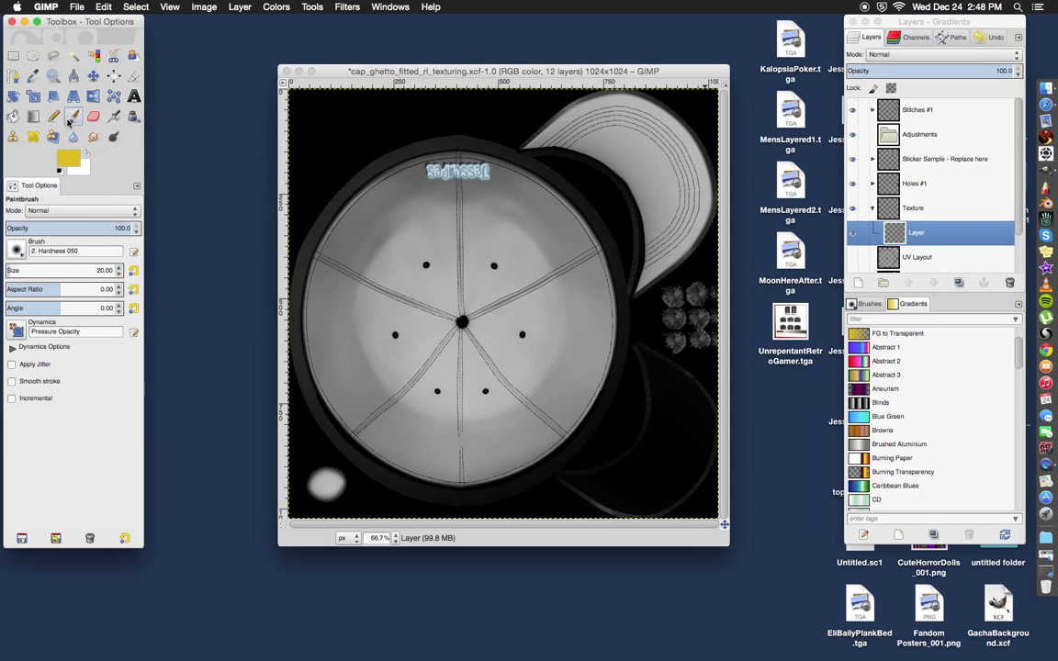
left_click(37, 260)
left_click(53, 286)
left_click_drag(20, 269, 23, 269)
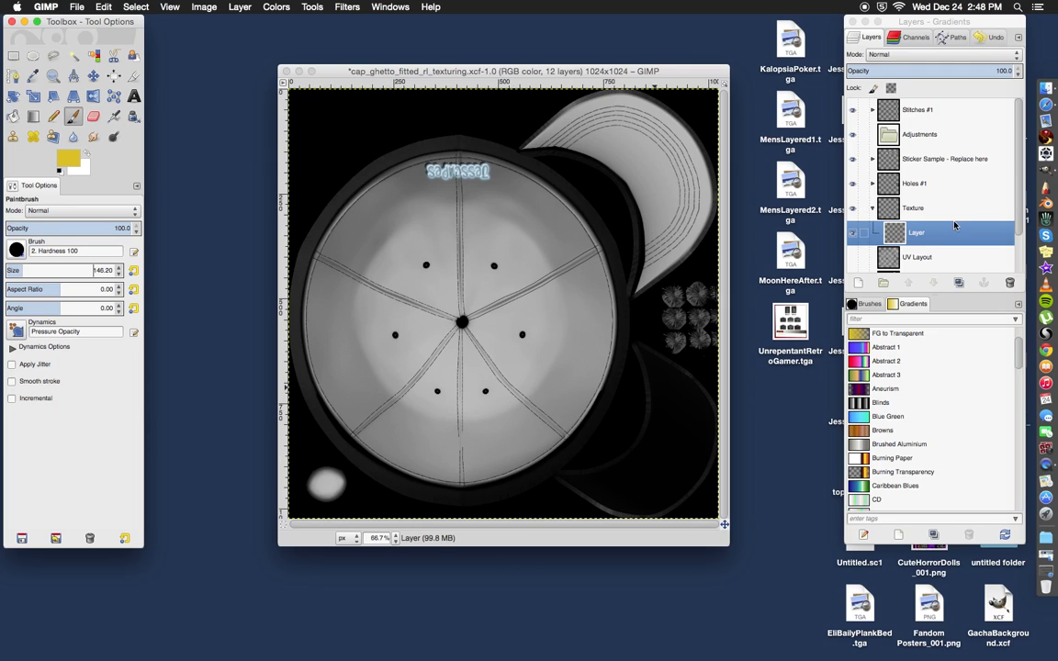
scroll(953, 225, "down", 2)
left_click(853, 261)
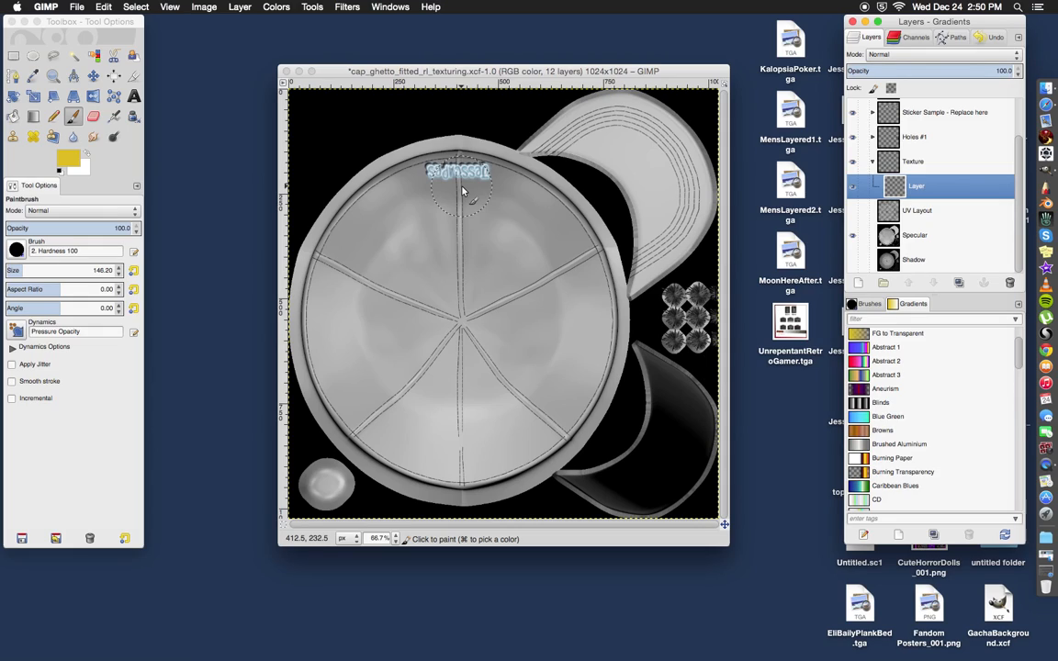
Step: Paint the whole round cap crown yellow on the new layer, covering its outer rim and its interior
left_click(396, 177)
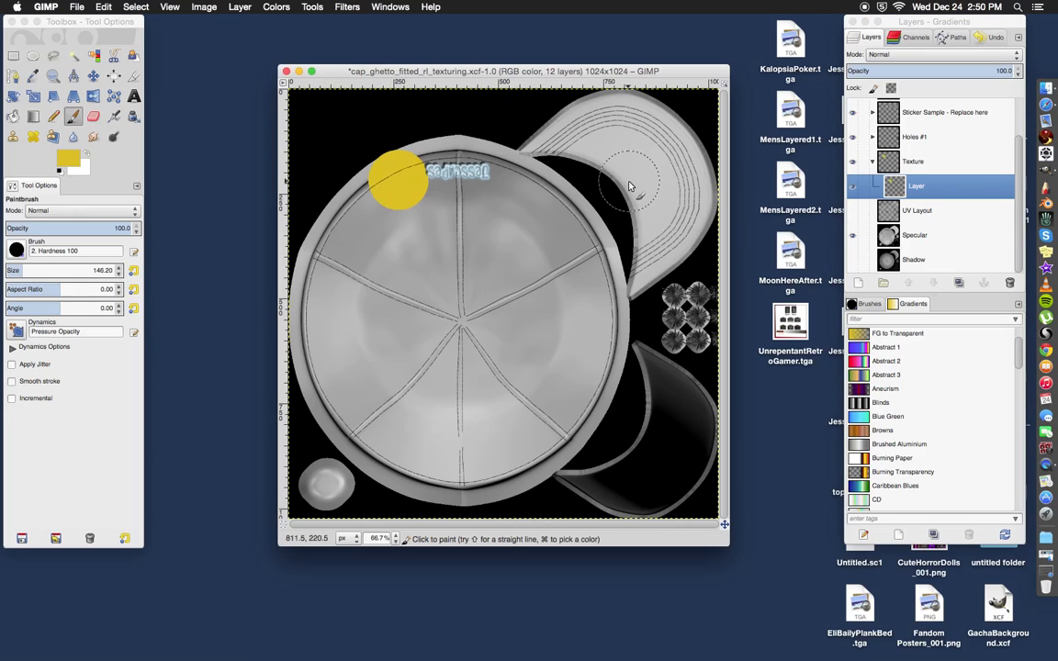
left_click(374, 202)
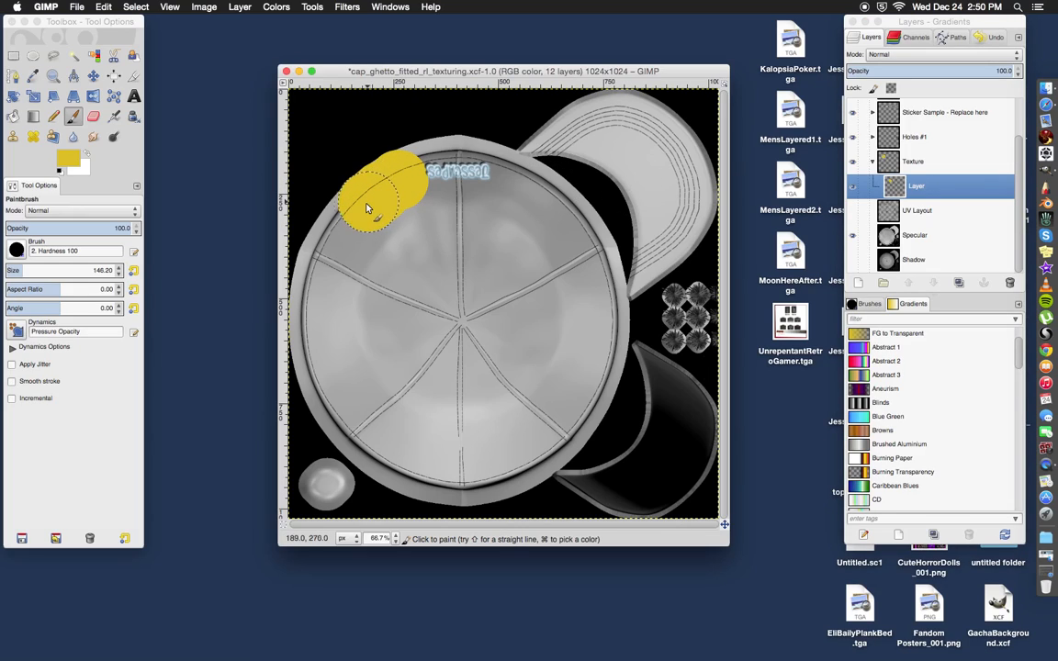
left_click(349, 227)
left_click(327, 258)
left_click(324, 266)
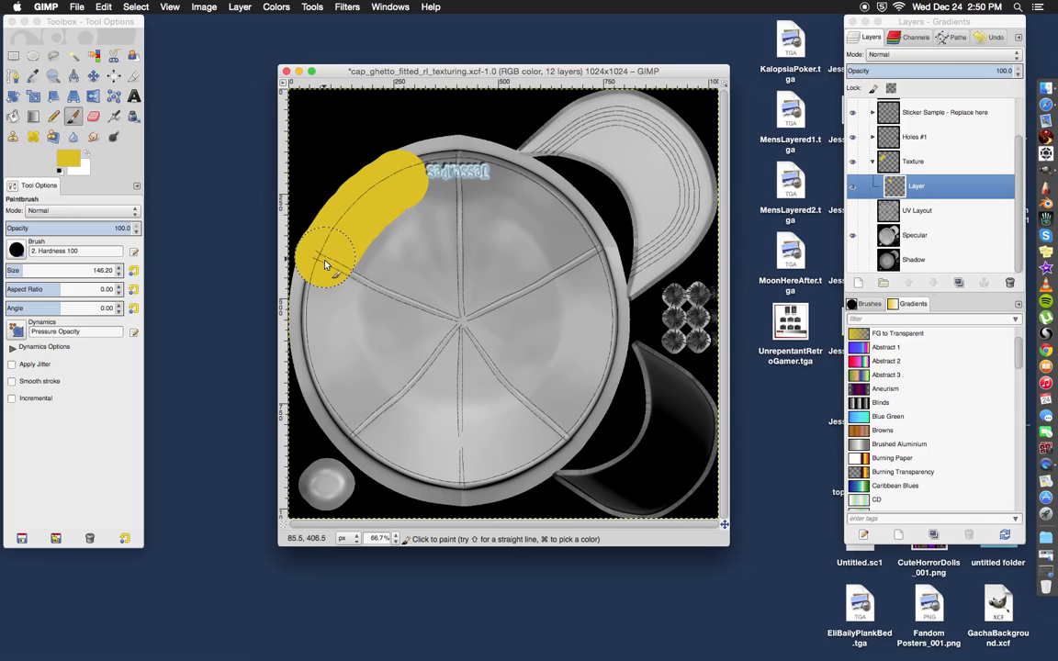
mouse_move(319, 290)
left_mouse_down()
mouse_move(331, 404)
mouse_move(375, 453)
mouse_move(436, 483)
mouse_move(529, 473)
left_mouse_up()
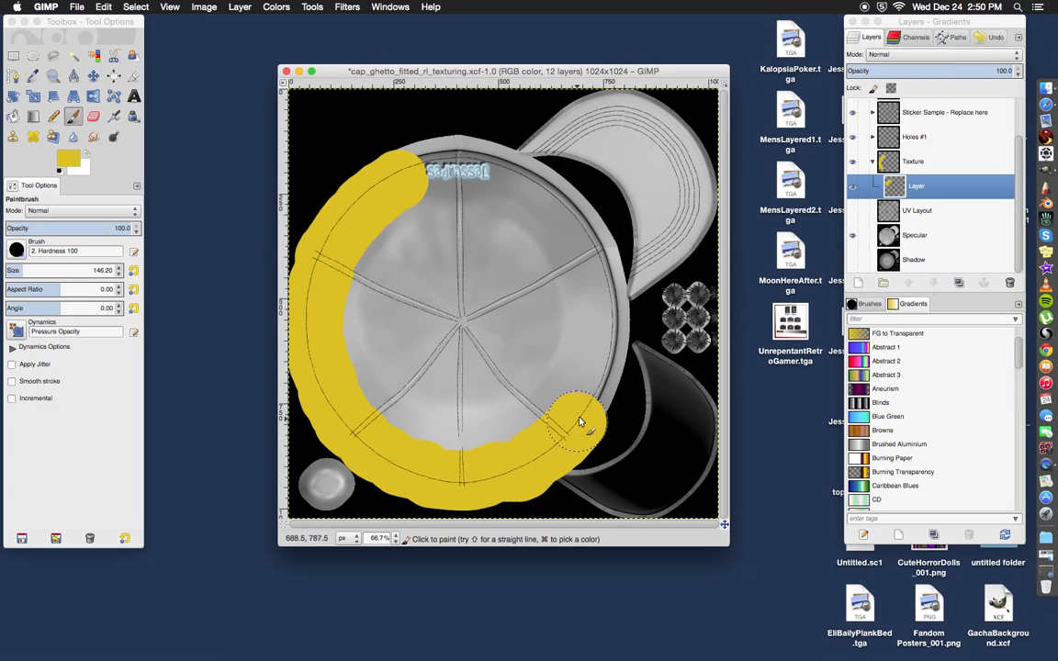
left_click_drag(576, 419, 590, 397)
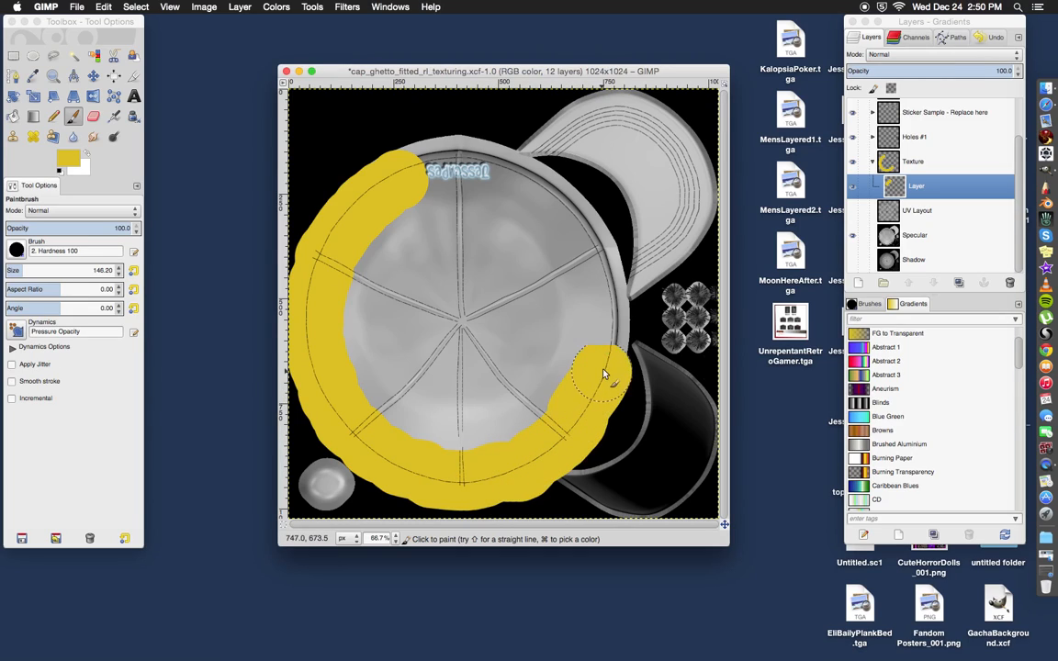
mouse_move(605, 303)
left_mouse_down()
mouse_move(579, 225)
mouse_move(540, 192)
mouse_move(551, 194)
mouse_move(463, 161)
mouse_move(399, 158)
left_mouse_up()
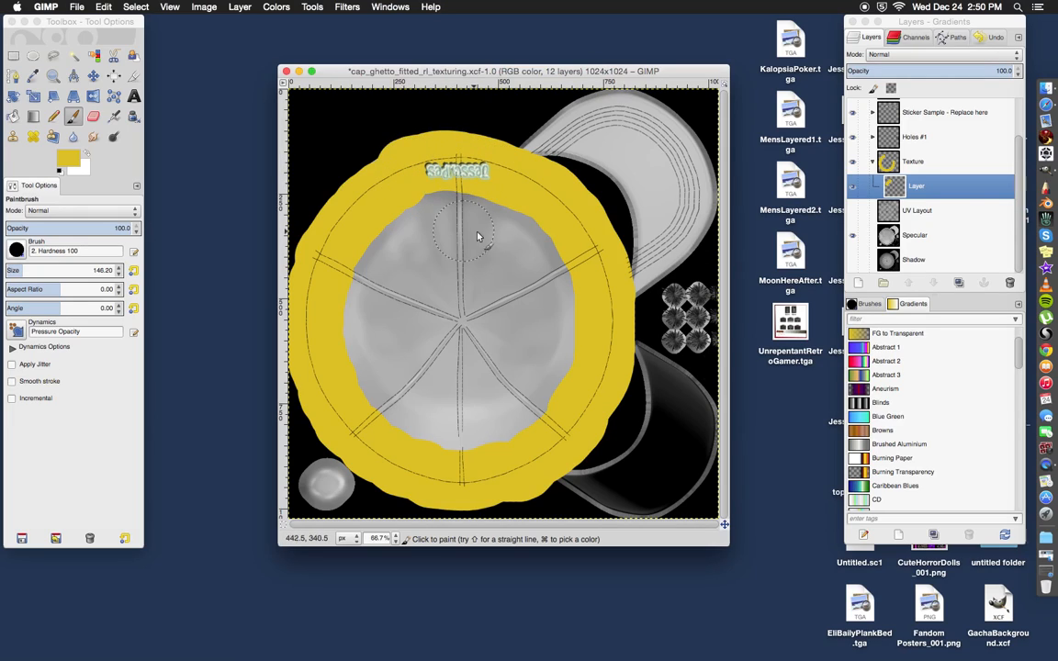
mouse_move(468, 208)
left_mouse_down()
mouse_move(420, 204)
mouse_move(384, 228)
mouse_move(355, 310)
mouse_move(354, 347)
mouse_move(372, 389)
mouse_move(416, 424)
mouse_move(461, 436)
mouse_move(535, 382)
mouse_move(561, 318)
mouse_move(559, 288)
mouse_move(498, 223)
mouse_move(430, 233)
mouse_move(406, 257)
mouse_move(396, 337)
mouse_move(435, 387)
mouse_move(474, 390)
mouse_move(510, 328)
mouse_move(505, 292)
mouse_move(486, 268)
mouse_move(455, 278)
mouse_move(450, 336)
left_mouse_up()
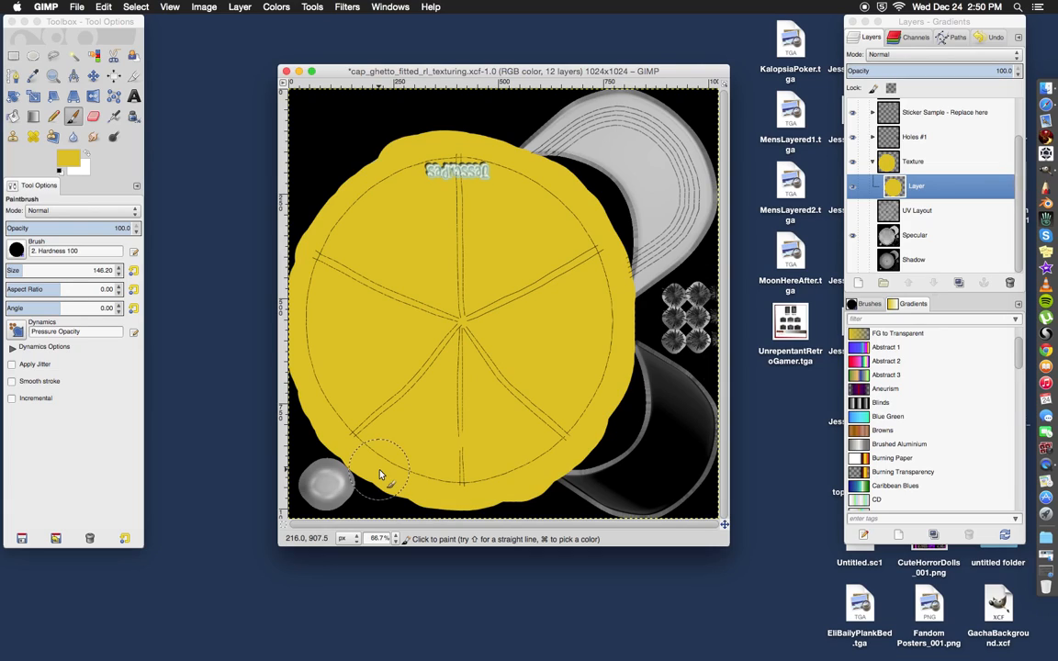
Step: Erase the yellow overspill from the top button and from the brim pieces beside the crown
key("shift+e")
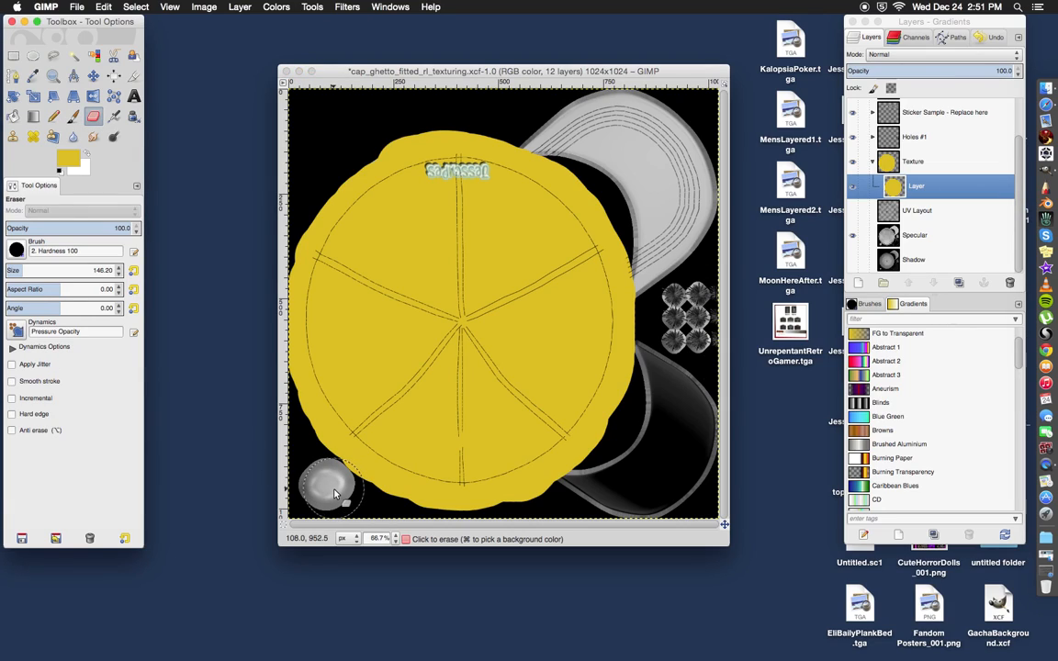
left_click(331, 494)
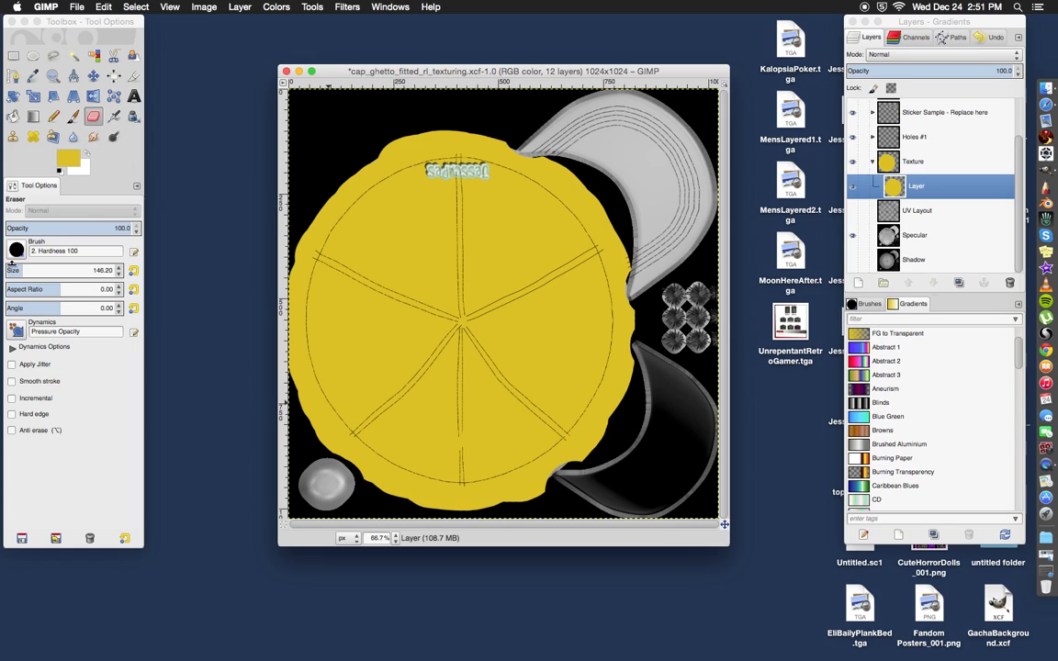
Step: Paint the bare crown edge at the lower brim piece's corner yellow with a size 6.00 Paintbrush at 400% zoom
left_click_drag(13, 269, 11, 268)
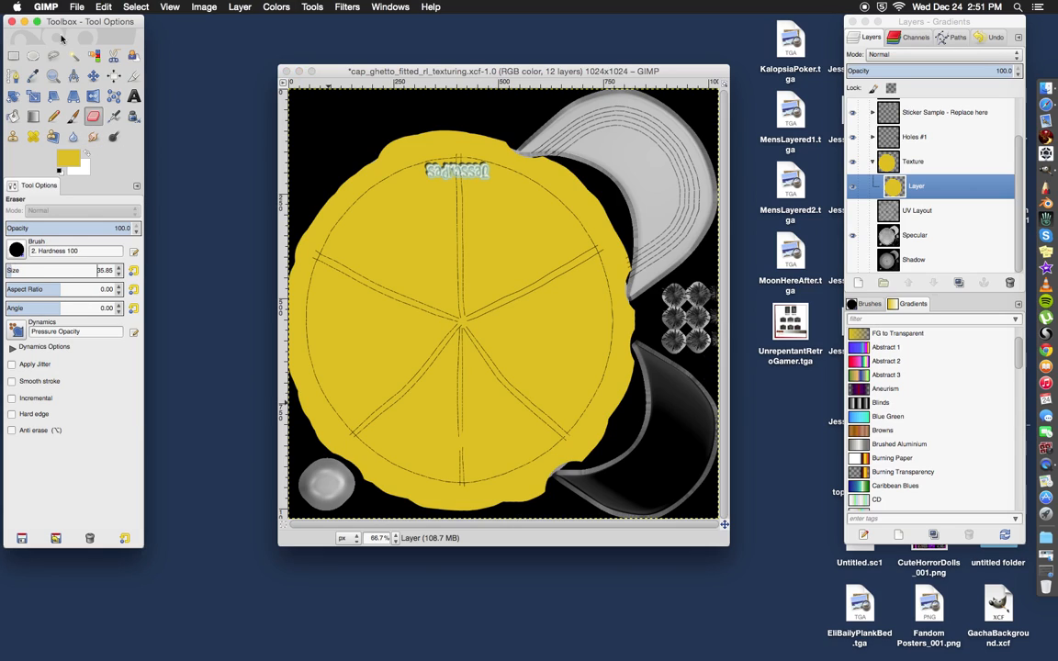
left_click(72, 115)
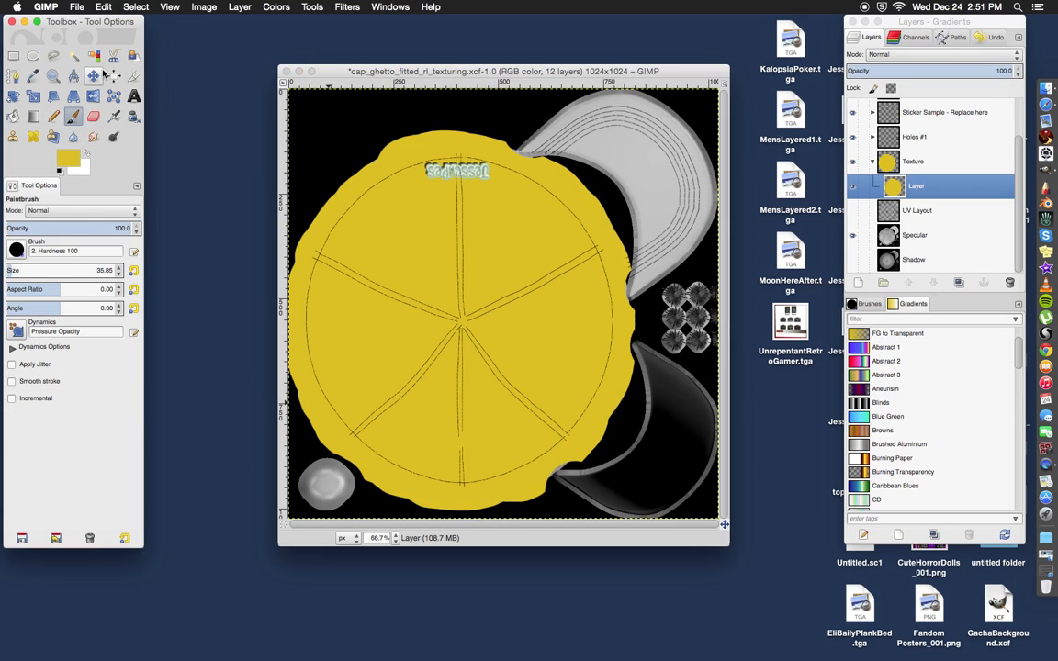
left_click(54, 78)
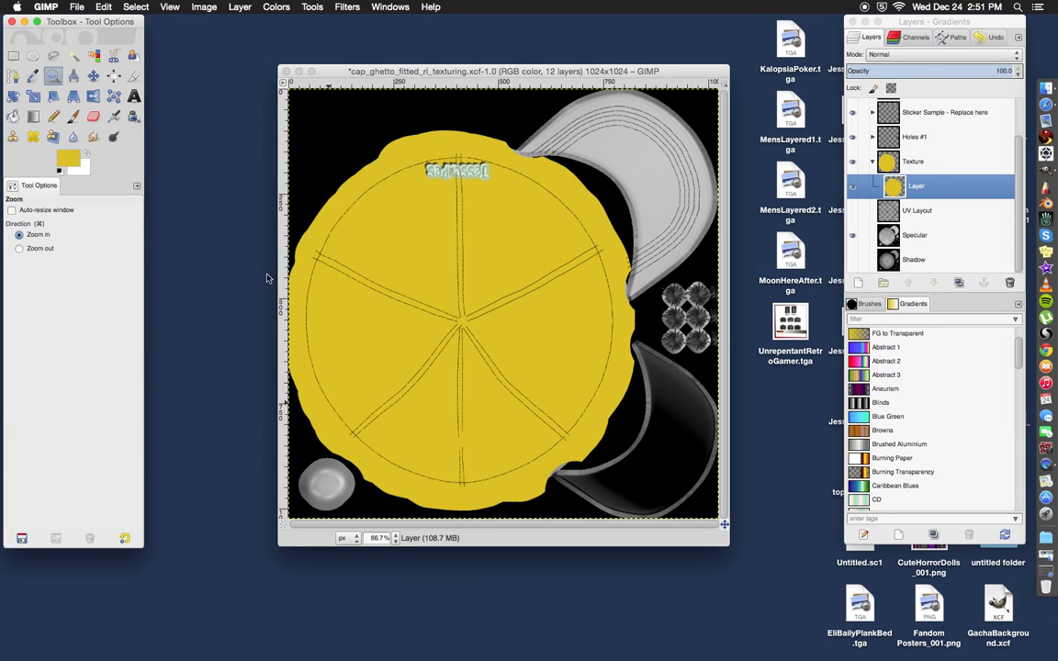
left_click(567, 470)
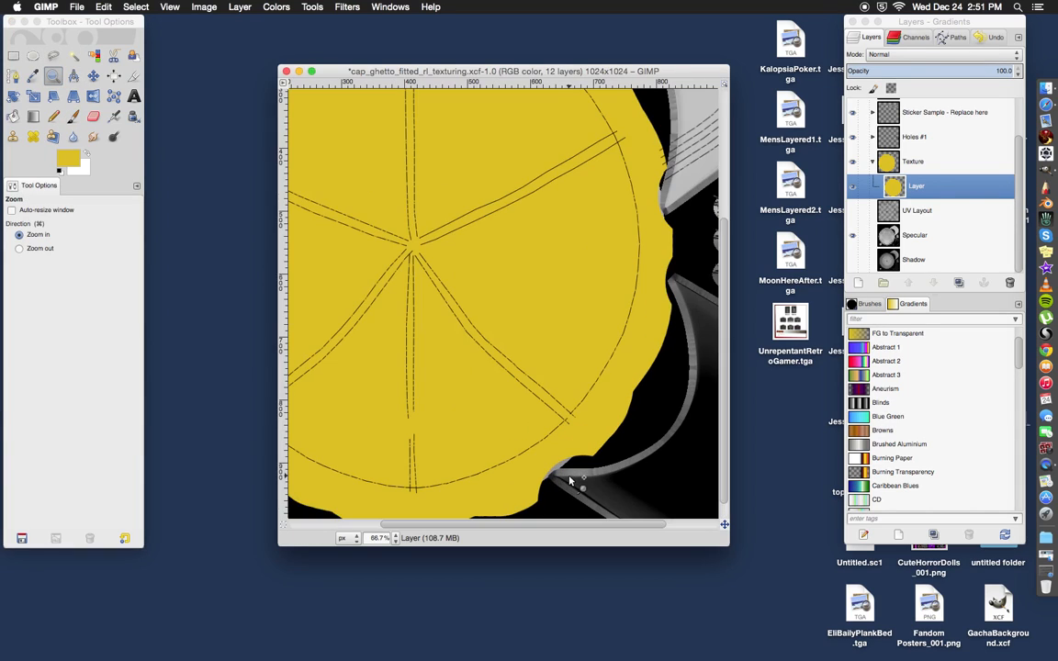
left_click(571, 471)
left_click(570, 471)
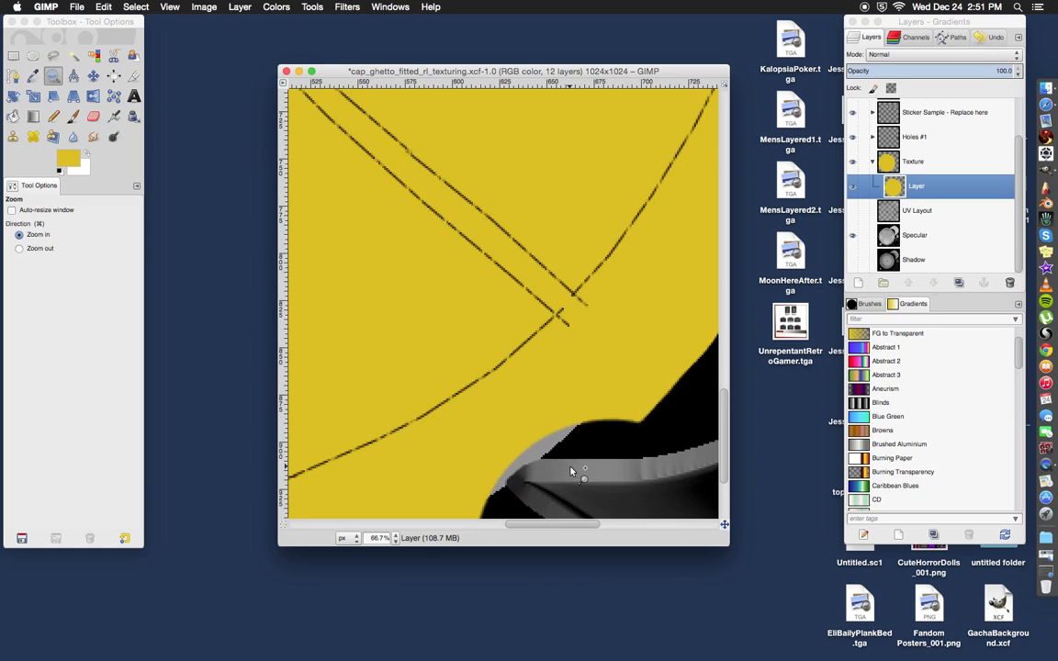
left_click(562, 435)
scroll(562, 436, "down", 5)
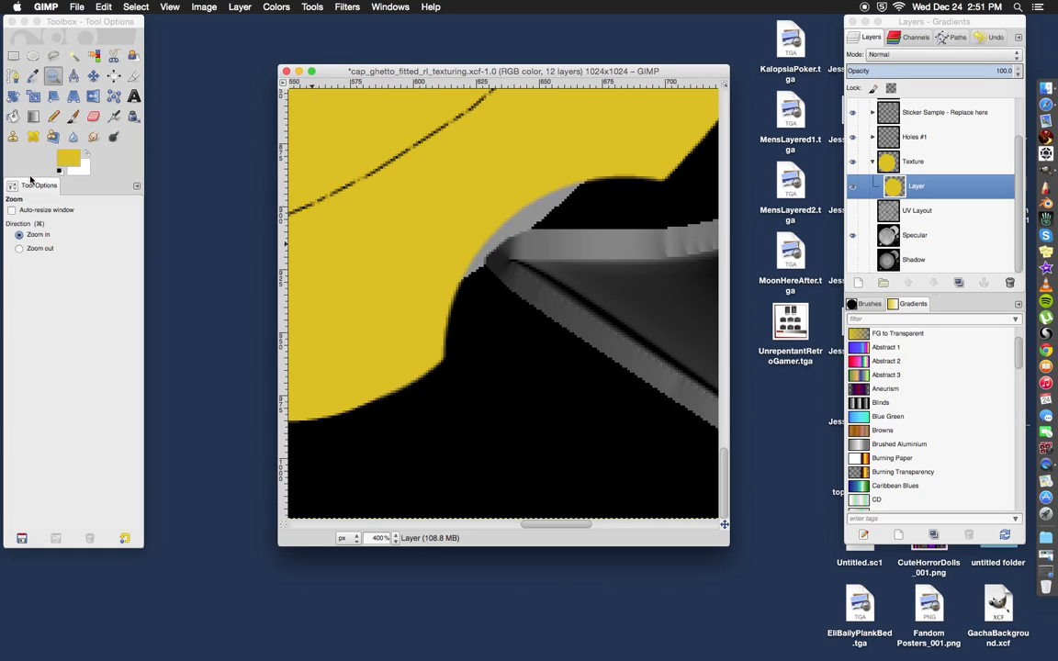
left_click(74, 116)
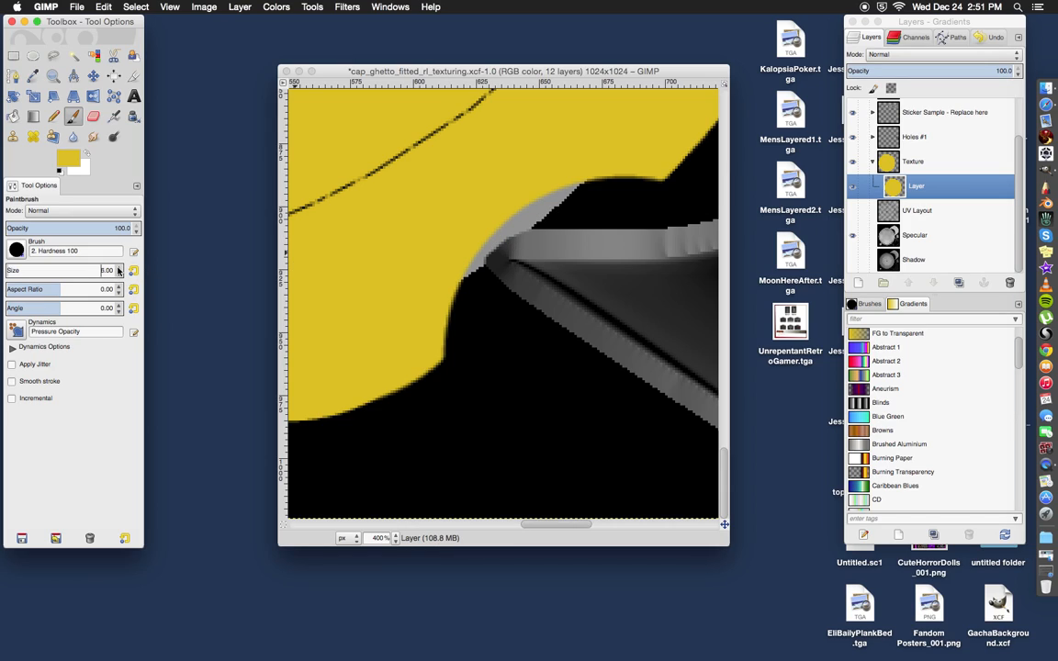
left_click(581, 184)
mouse_move(581, 184)
left_mouse_down()
mouse_move(528, 210)
mouse_move(546, 213)
mouse_move(525, 226)
mouse_move(495, 229)
mouse_move(464, 277)
mouse_move(511, 230)
mouse_move(477, 220)
left_mouse_up()
Step: Paint the bare gray strip of crown edge beside the upper brim's pointed corner yellow
scroll(473, 219, "up", 5)
scroll(473, 219, "right", 3)
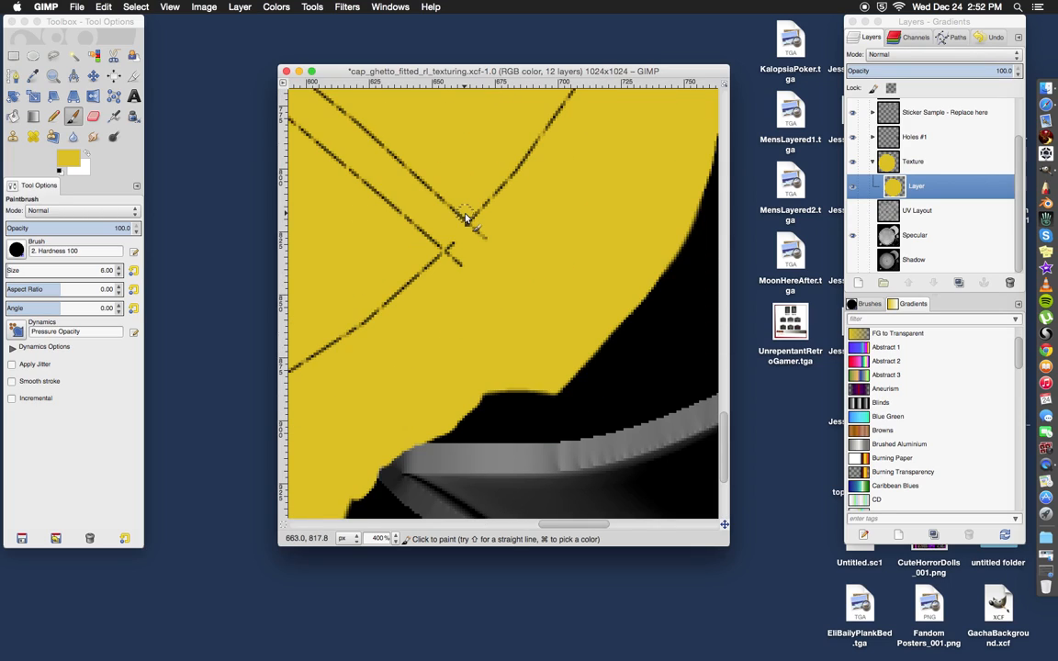
scroll(464, 218, "right", 4)
scroll(464, 219, "up", 8)
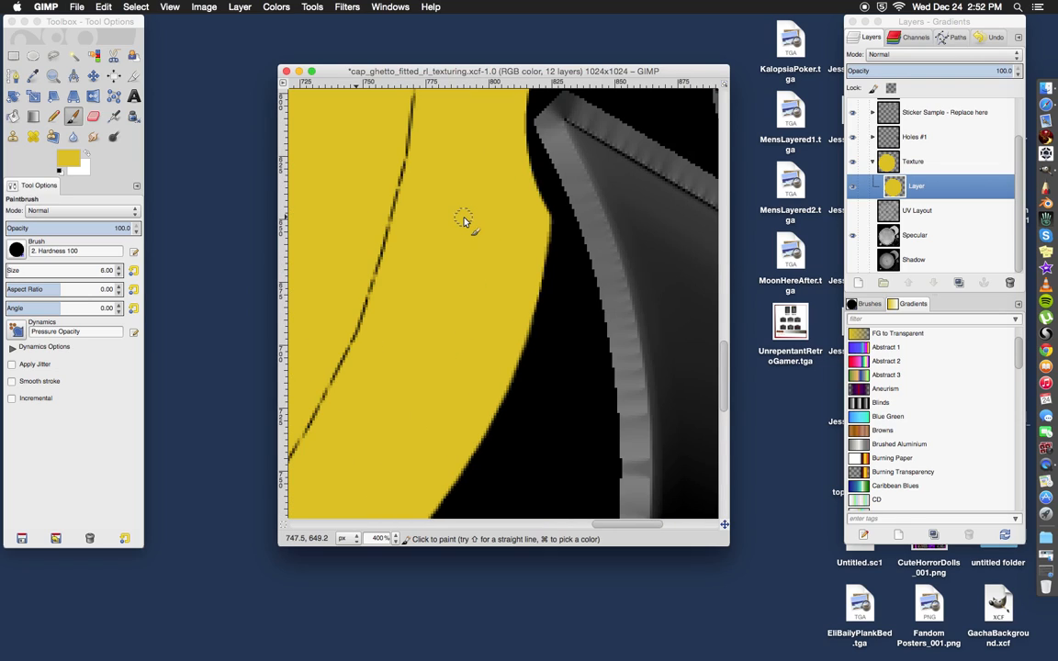
scroll(464, 220, "up", 10)
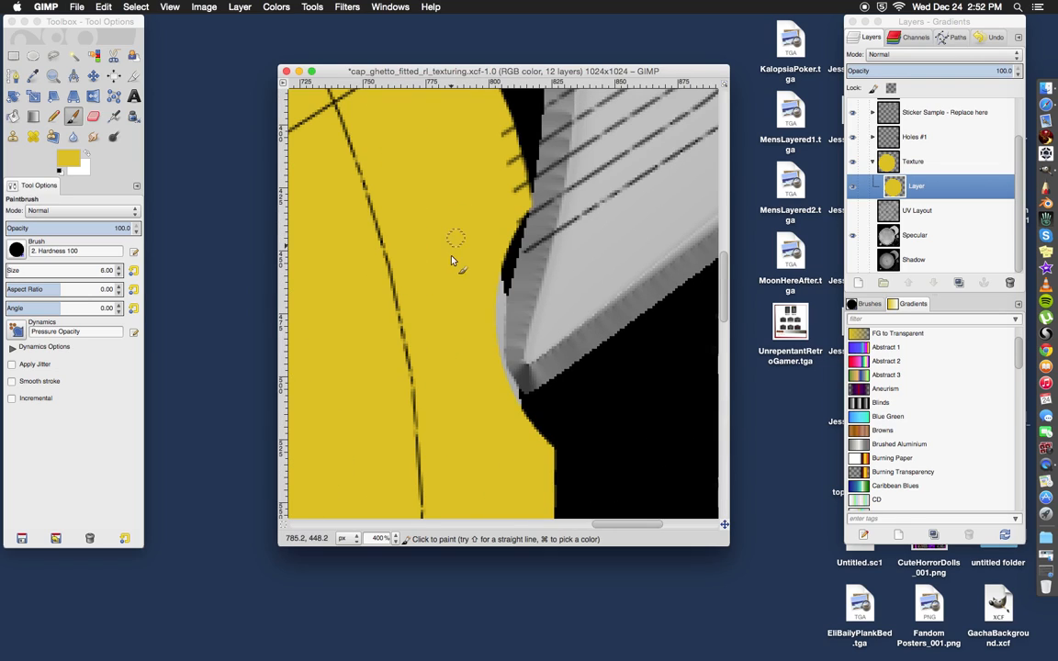
mouse_move(500, 272)
left_mouse_down()
mouse_move(497, 340)
mouse_move(513, 392)
left_mouse_up()
Step: Erase the yellow overspill from the crown edge beside the upper brim's inner edge, with a size 6.00 Eraser
scroll(482, 347, "up", 5)
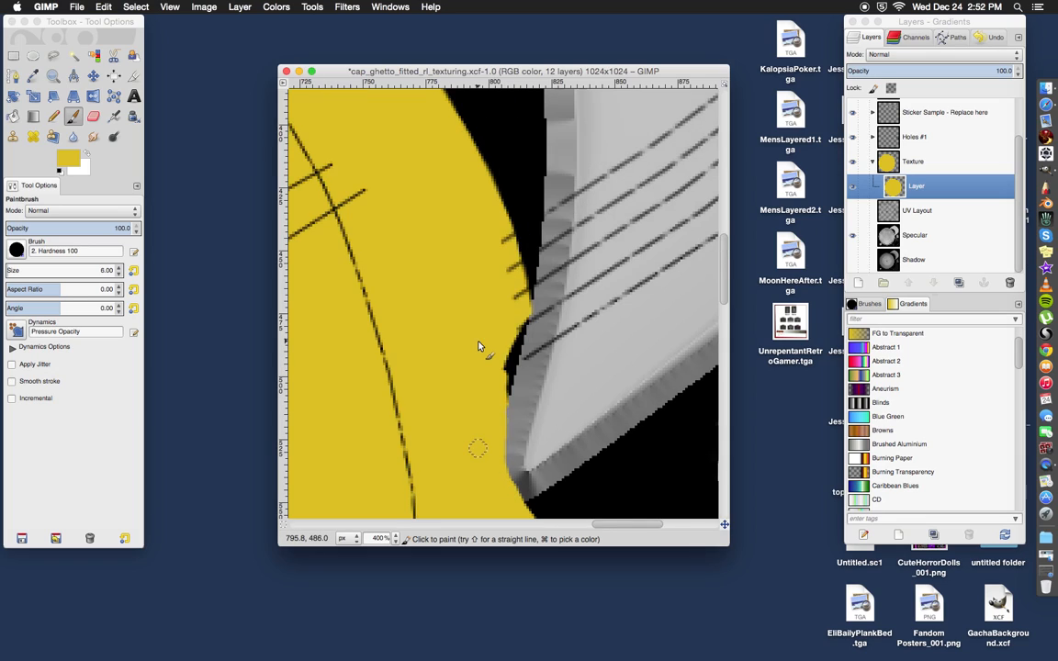
scroll(480, 345, "up", 3)
scroll(479, 344, "down", 5)
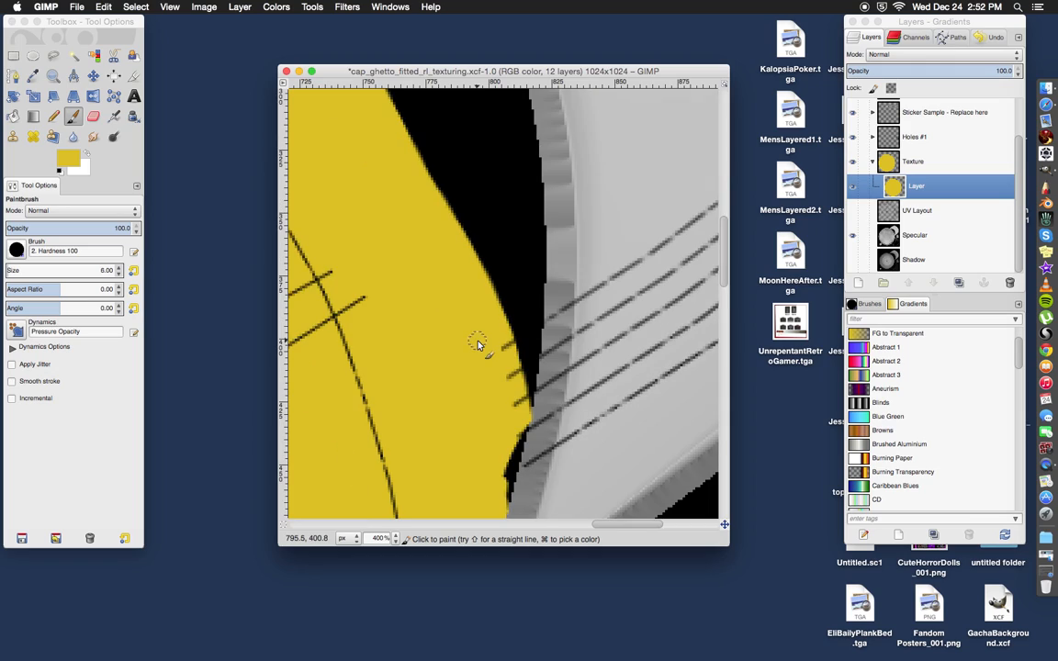
left_click(93, 116)
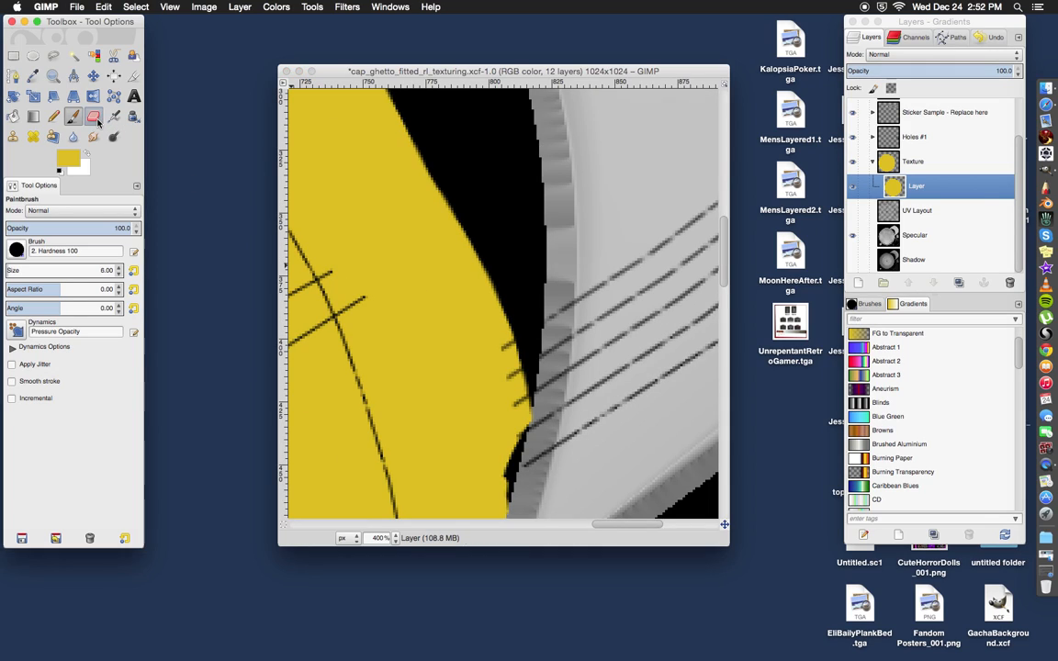
left_click(520, 432)
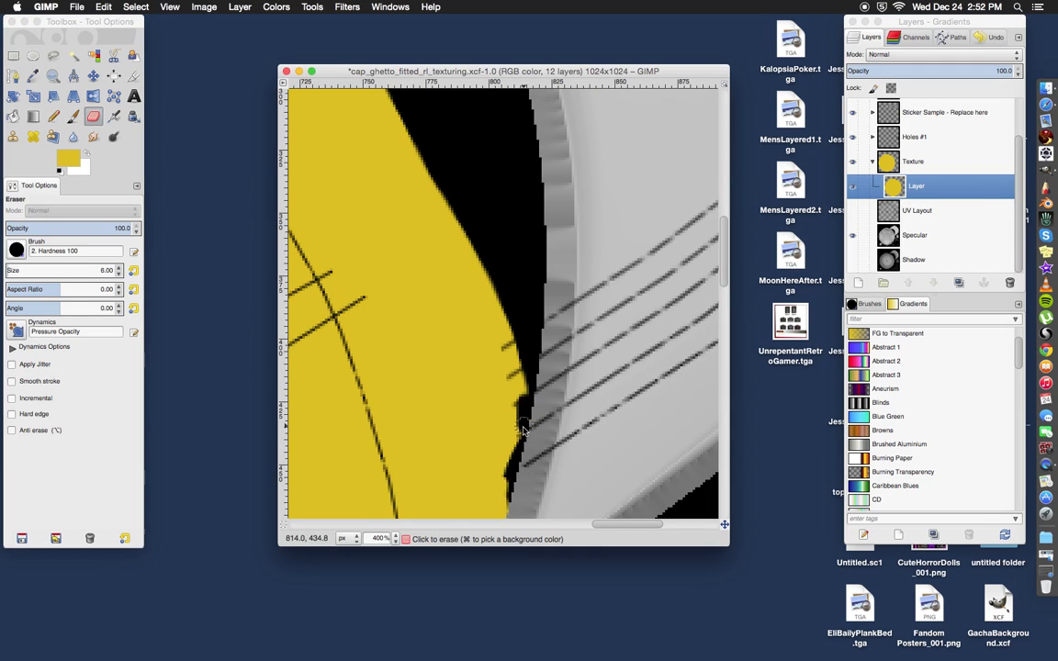
left_click(519, 439)
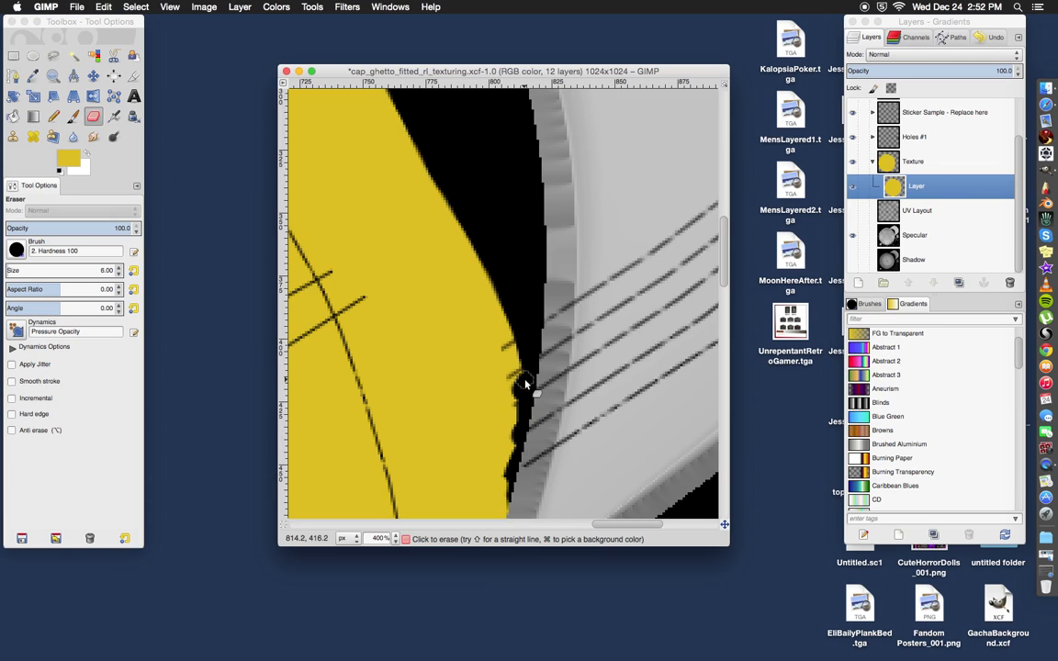
Step: Paint the bare gray strip of crown edge beside the upper brim's other pointed corner yellow with the Paintbrush
left_click(75, 117)
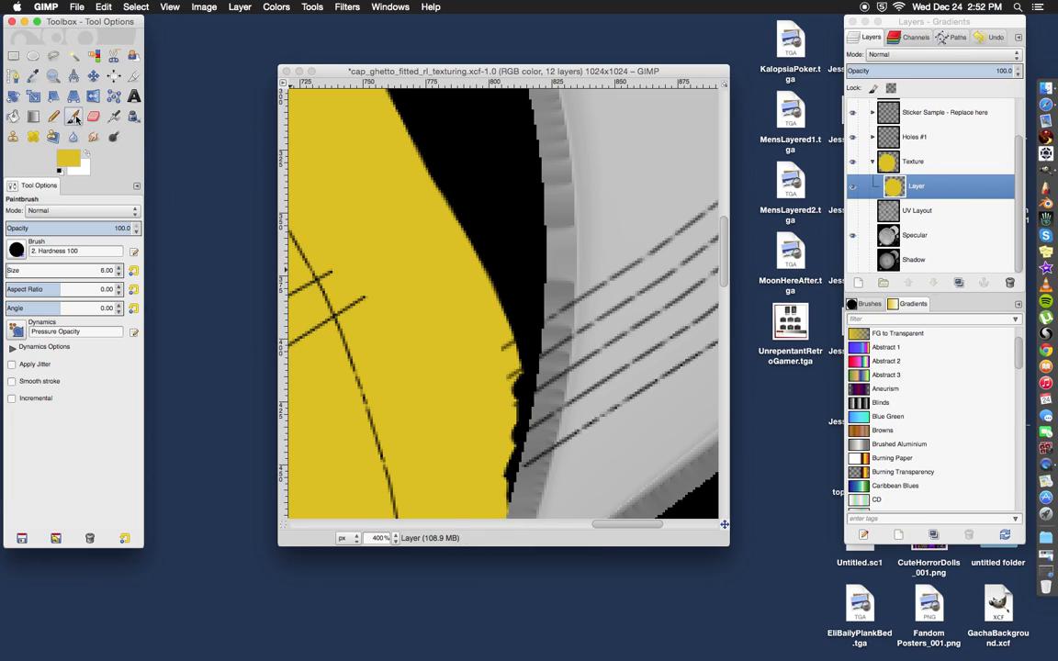
scroll(317, 300, "up", 10)
scroll(317, 301, "left", 3)
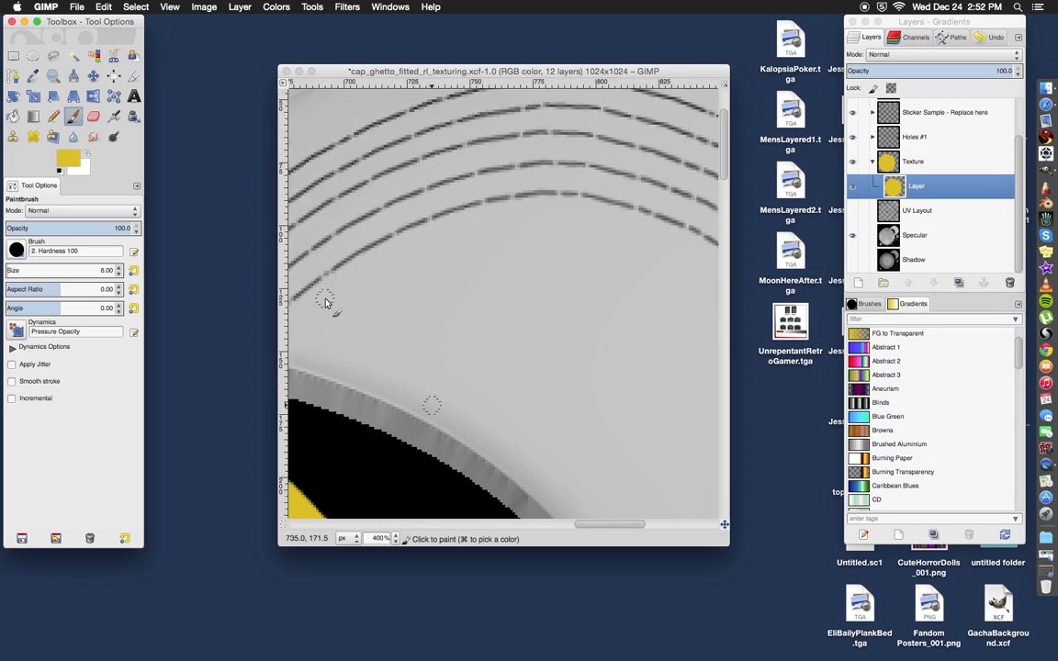
scroll(327, 302, "left", 10)
scroll(327, 302, "up", 2)
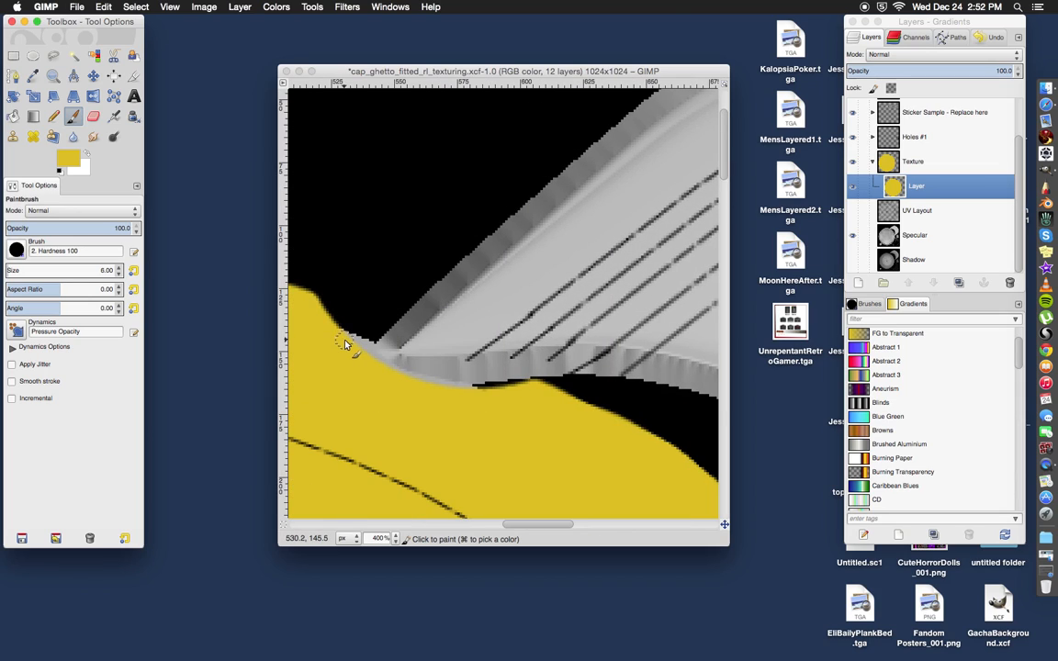
mouse_move(344, 343)
left_mouse_down()
mouse_move(393, 373)
mouse_move(464, 391)
left_mouse_up()
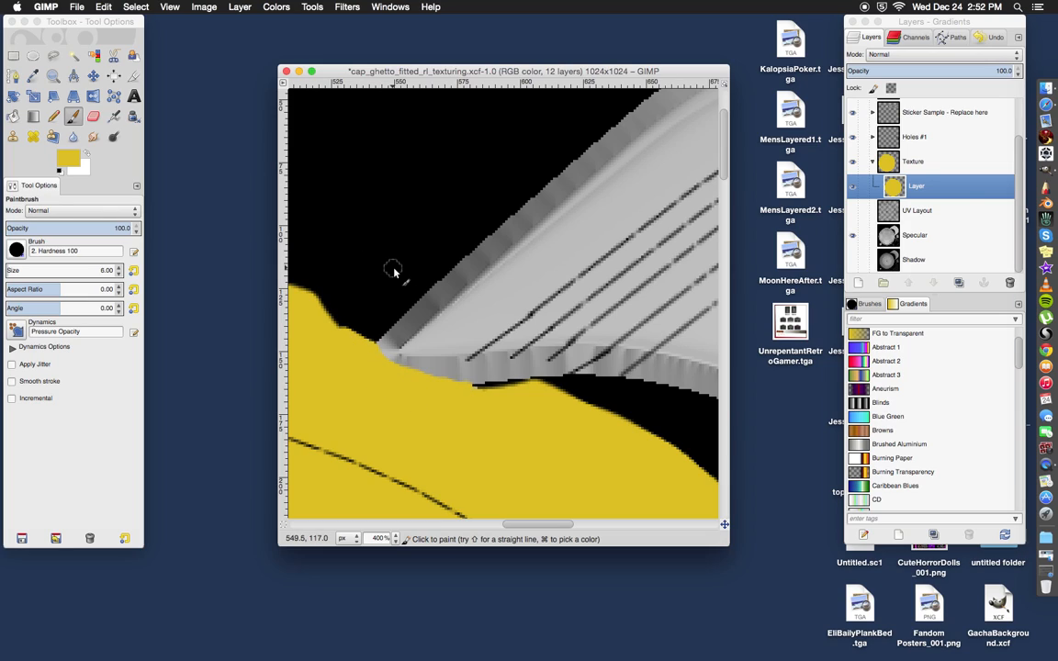
Step: Zoom out to 66.7% and duplicate the yellow crown layer
left_click(395, 539)
left_click(382, 480)
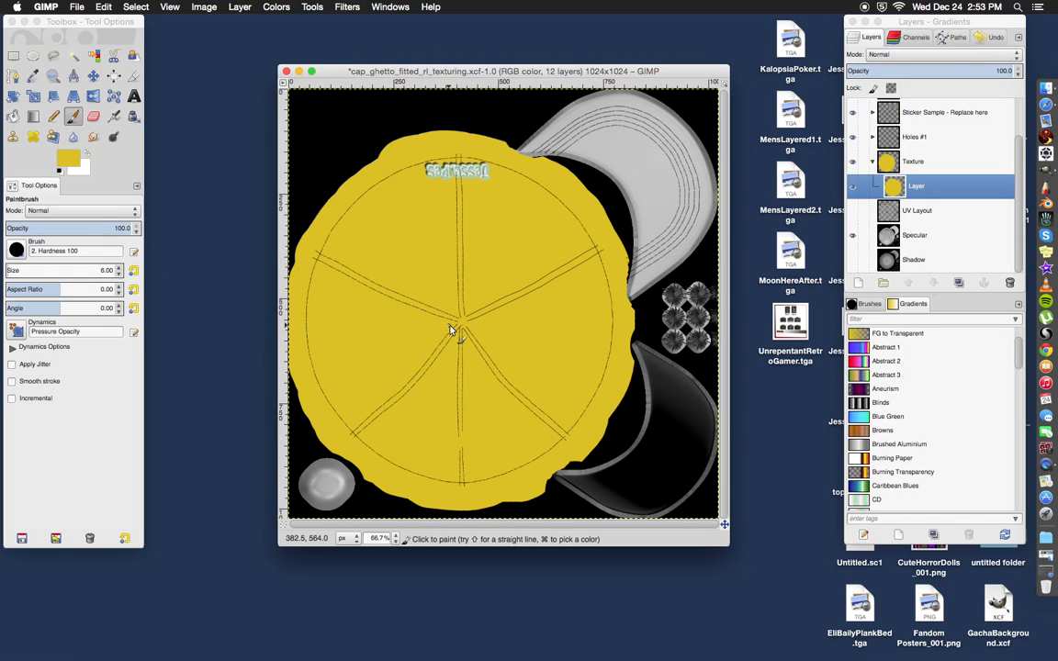
right_click(921, 190)
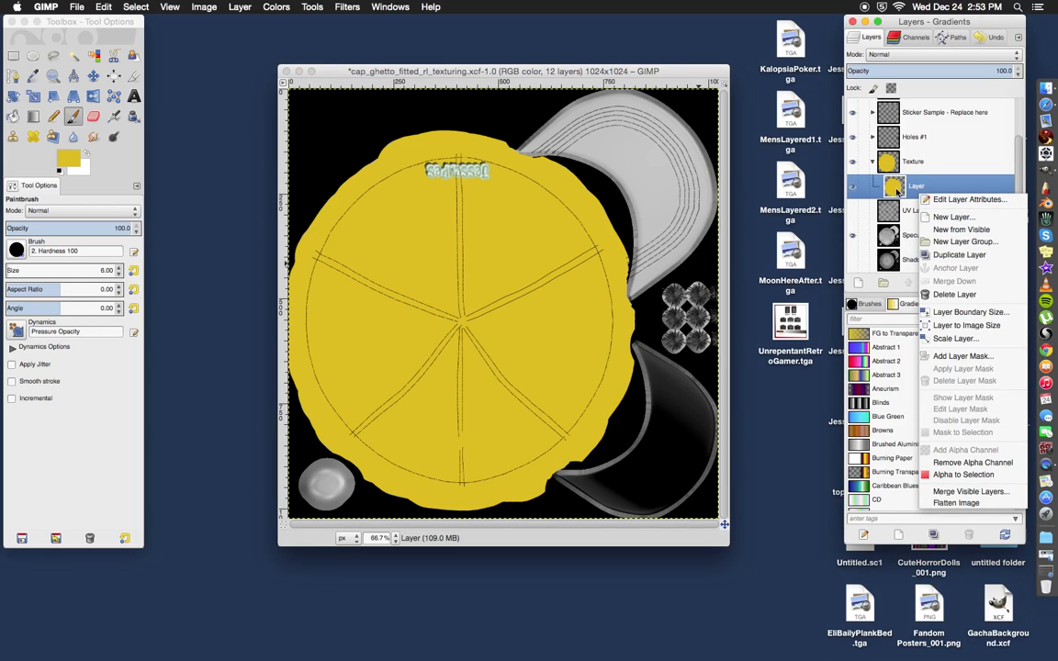
left_click(957, 255)
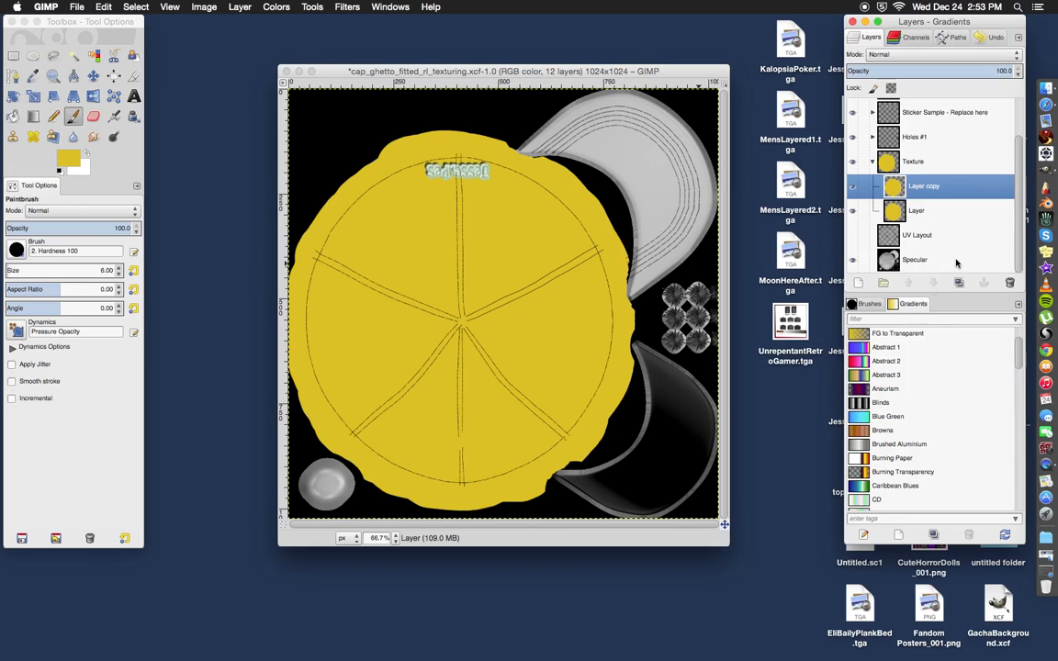
Step: Fill the crown on the duplicated layer with black (000000) using Bucket Fill
left_click(13, 115)
left_click(71, 163)
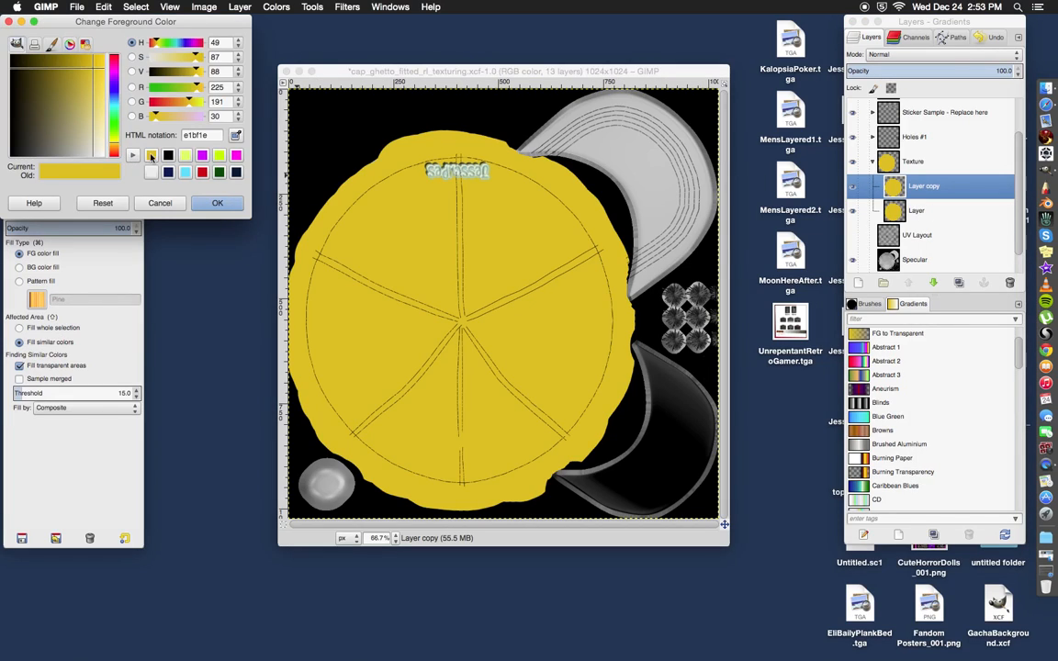
left_click_drag(94, 126, 3, 167)
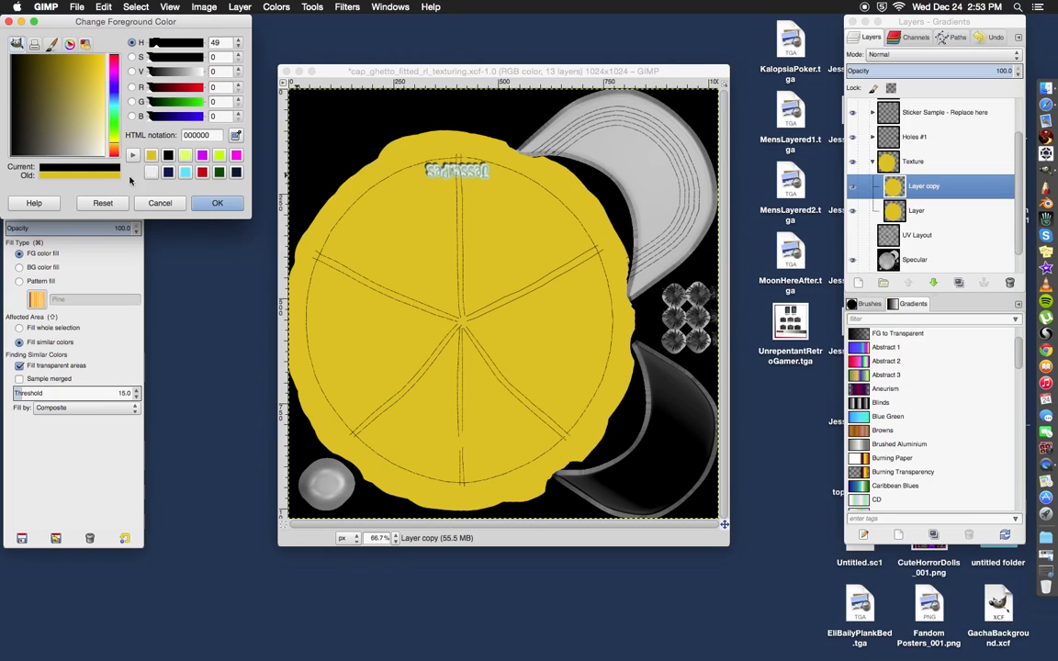
left_click(206, 202)
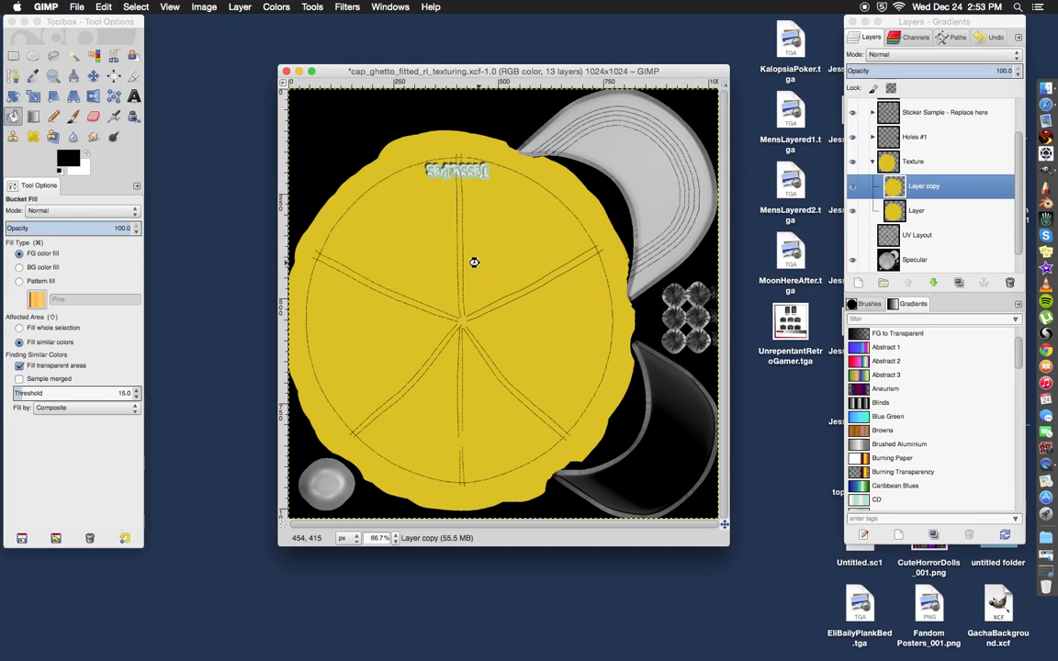
left_click(476, 264)
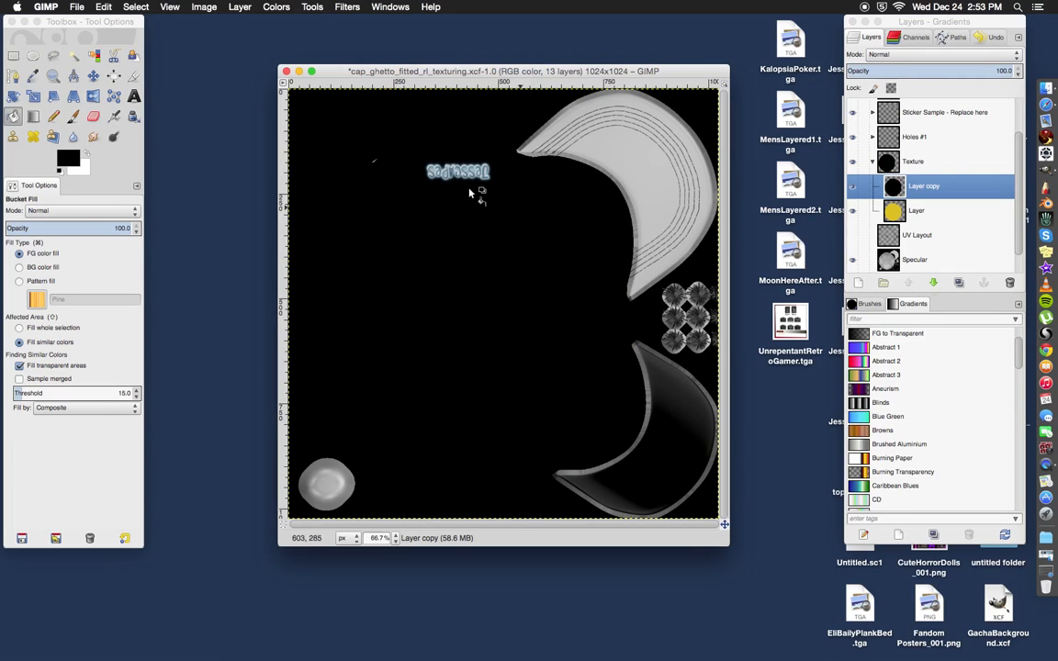
Step: Try to cover the leftover speck near the crown's upper edge with black on the original yellow layer
left_click(918, 210)
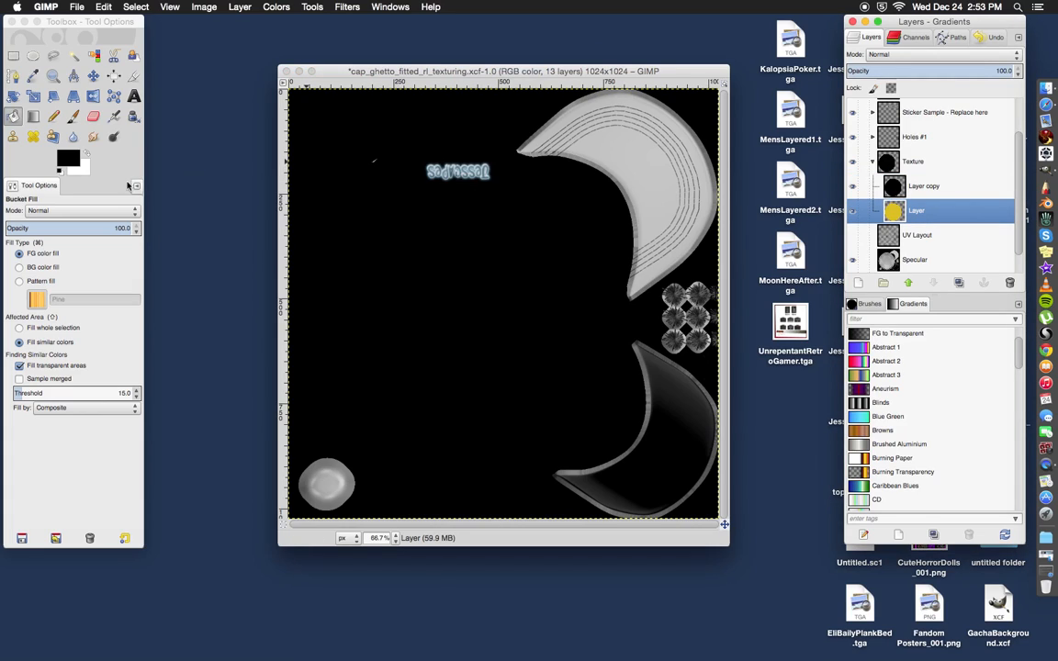
left_click(74, 120)
left_click(75, 120)
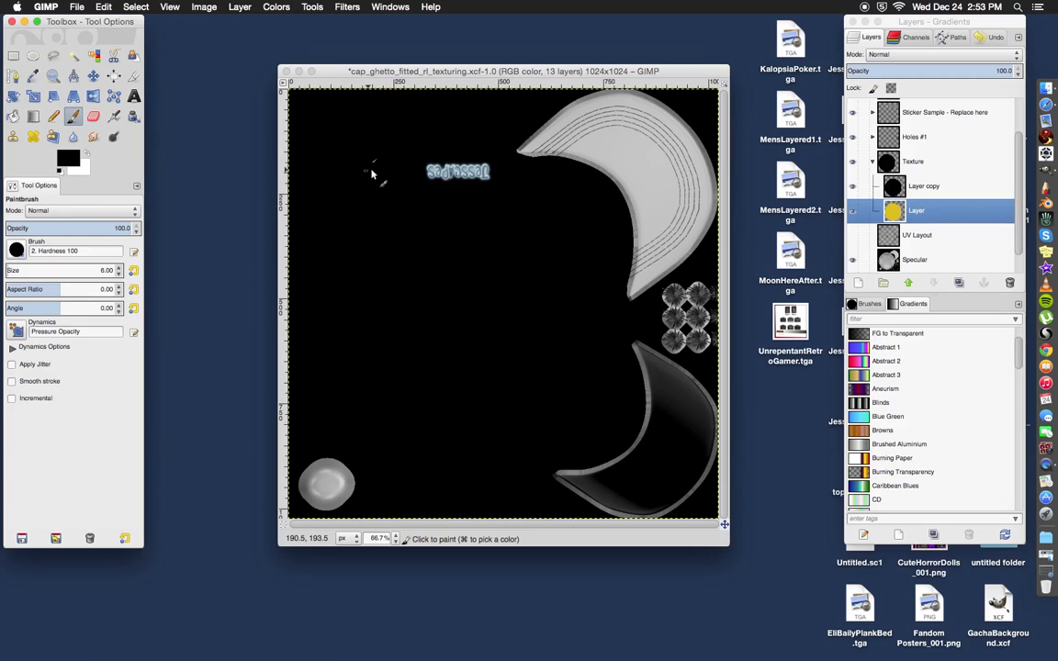
left_click_drag(378, 160, 412, 206)
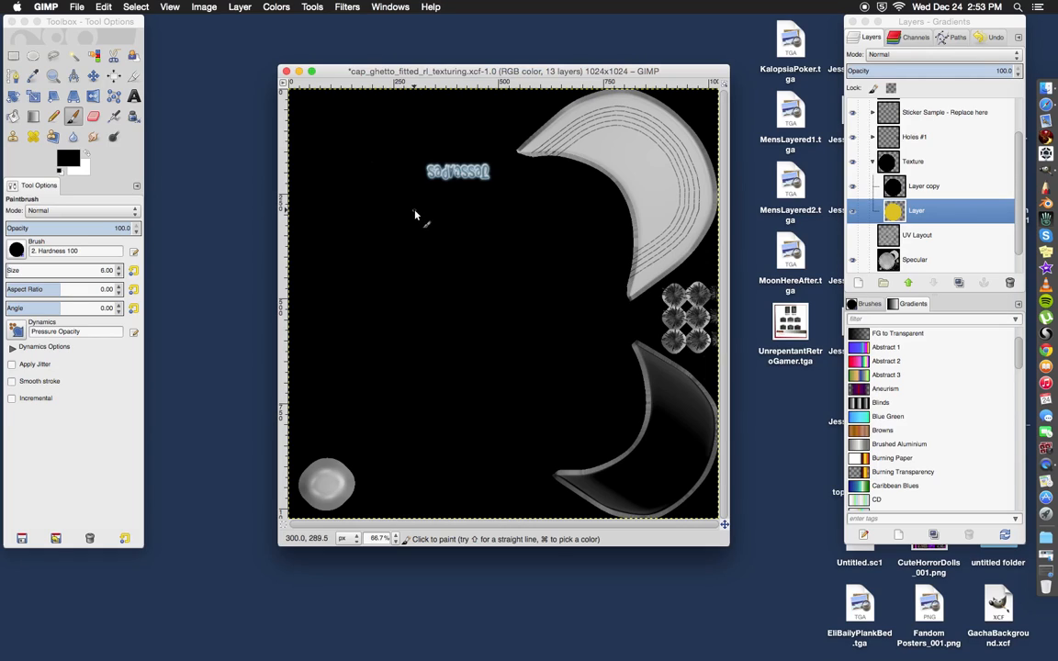
Step: Paint the small gap near the crown's upper edge yellow (e1bf1e) on the original crown layer
left_click(73, 156)
left_click(168, 155)
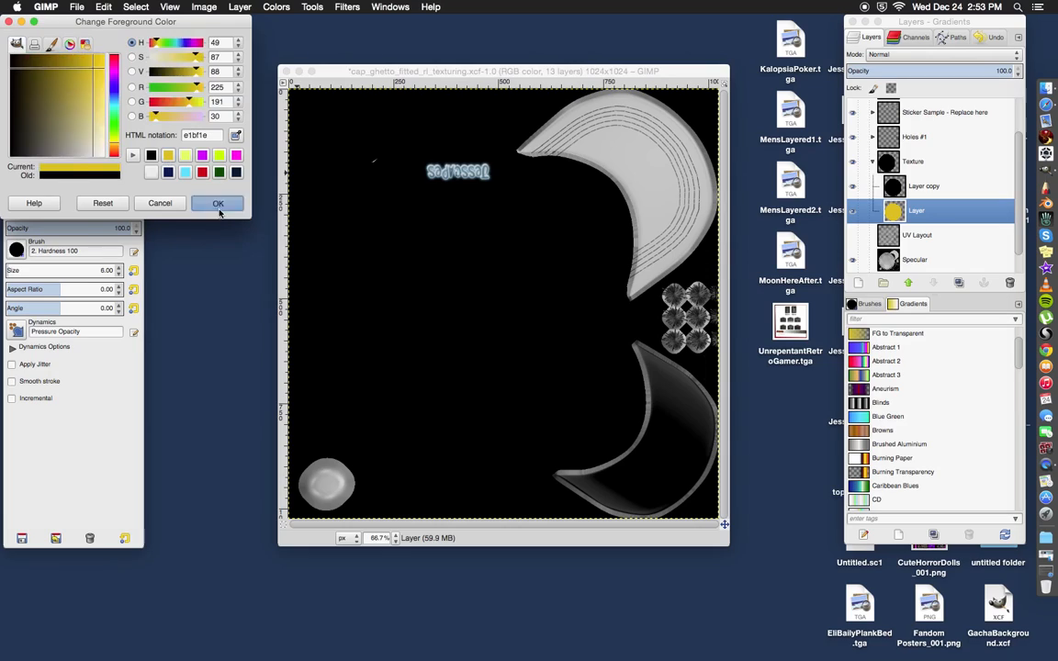
left_click(217, 204)
left_click(374, 162)
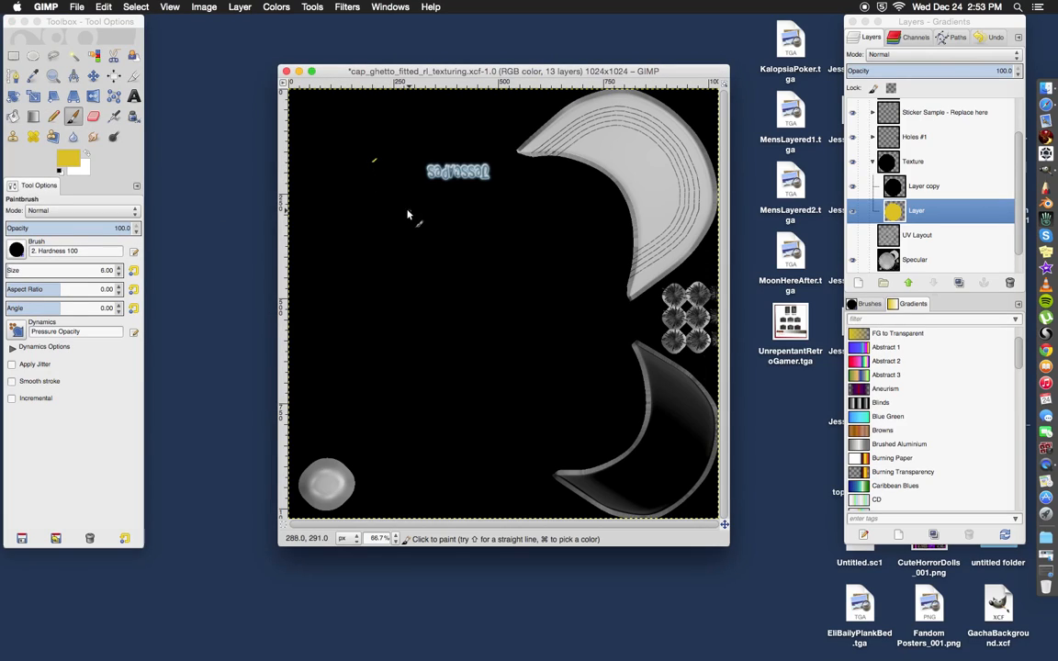
Step: Paint the small gap near the crown's upper edge black on the duplicated layer
left_click(912, 191)
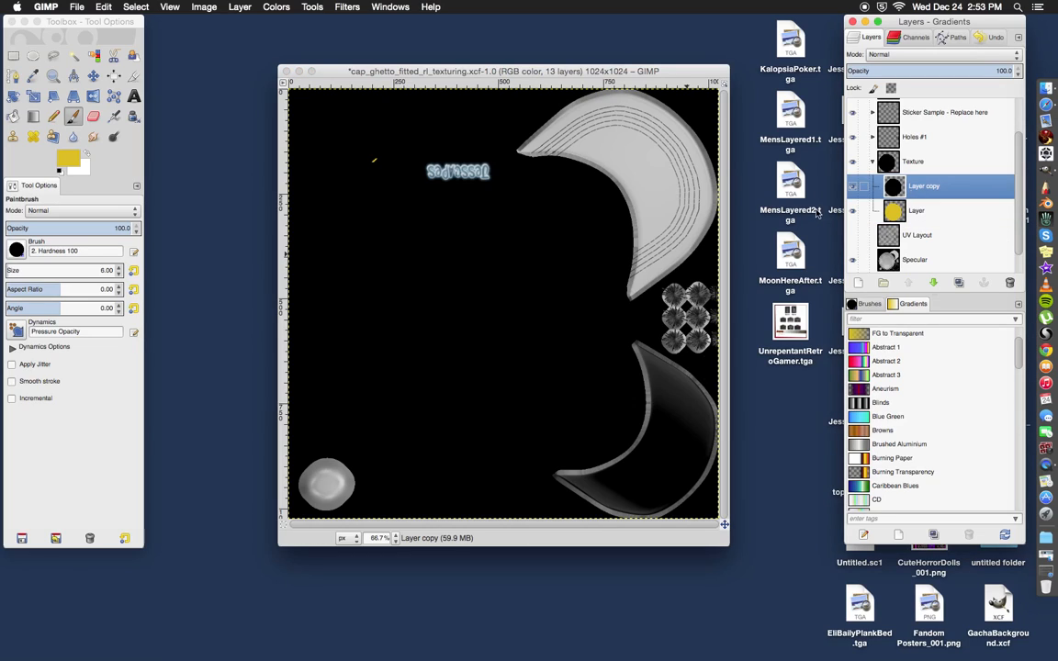
left_click(64, 156)
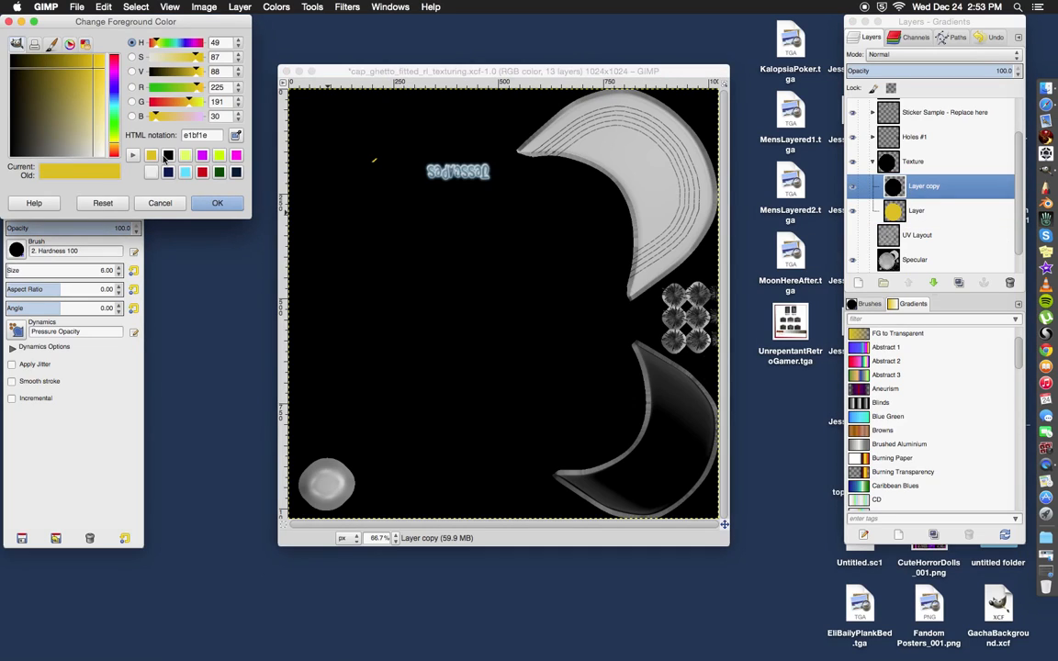
left_click(167, 156)
left_click(217, 203)
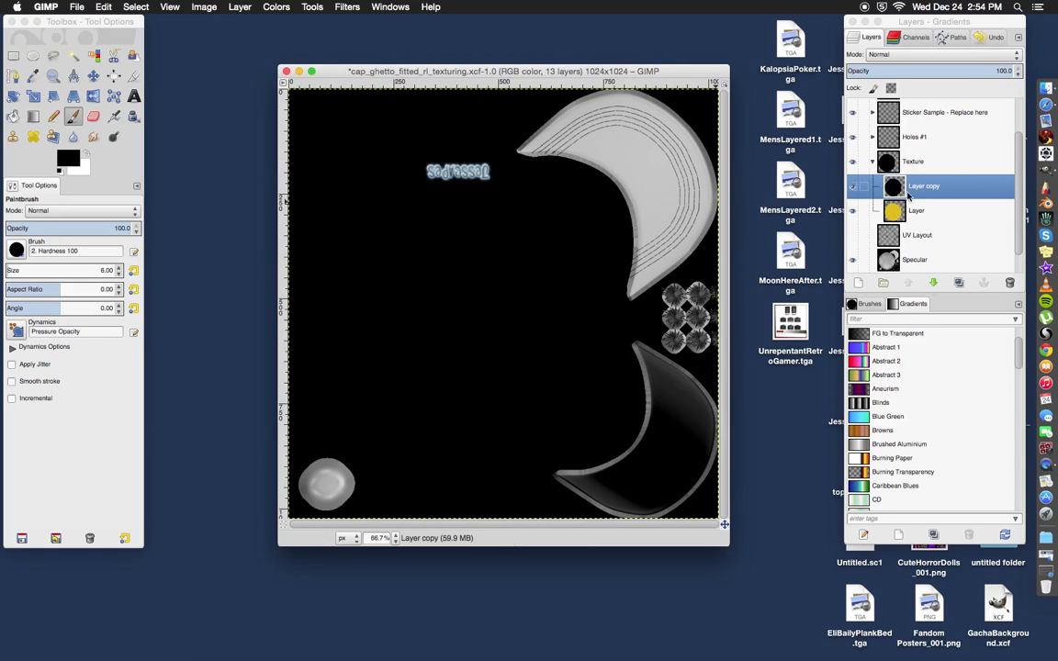
Step: Keep the black copy above the yellow layer and set its blend mode to Overlay
left_click_drag(922, 191, 916, 221)
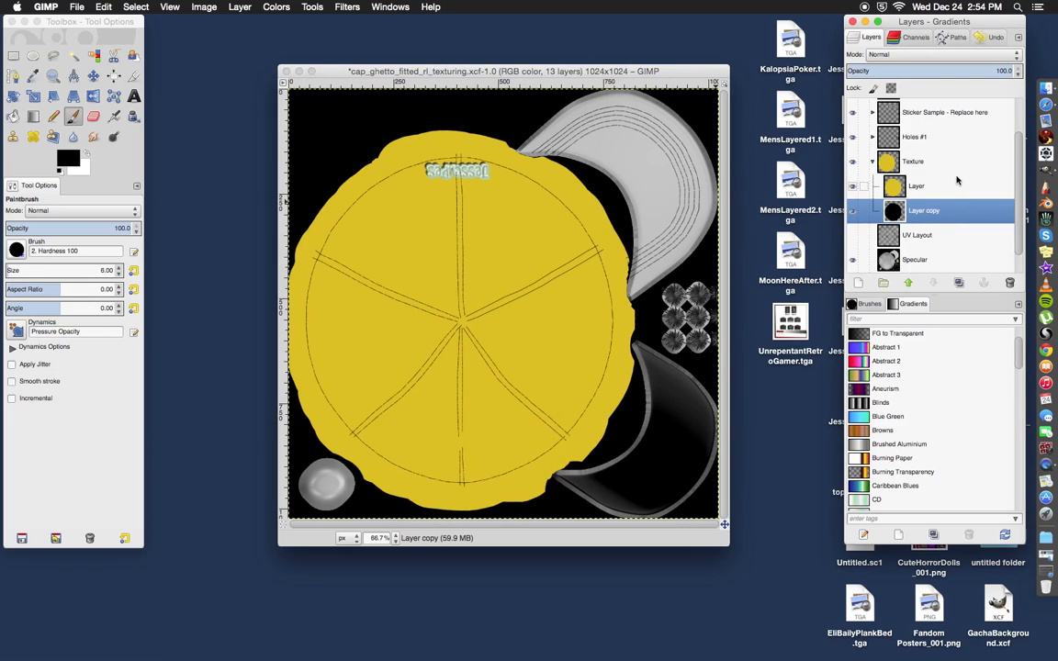
left_click_drag(920, 208, 922, 180)
left_click(992, 56)
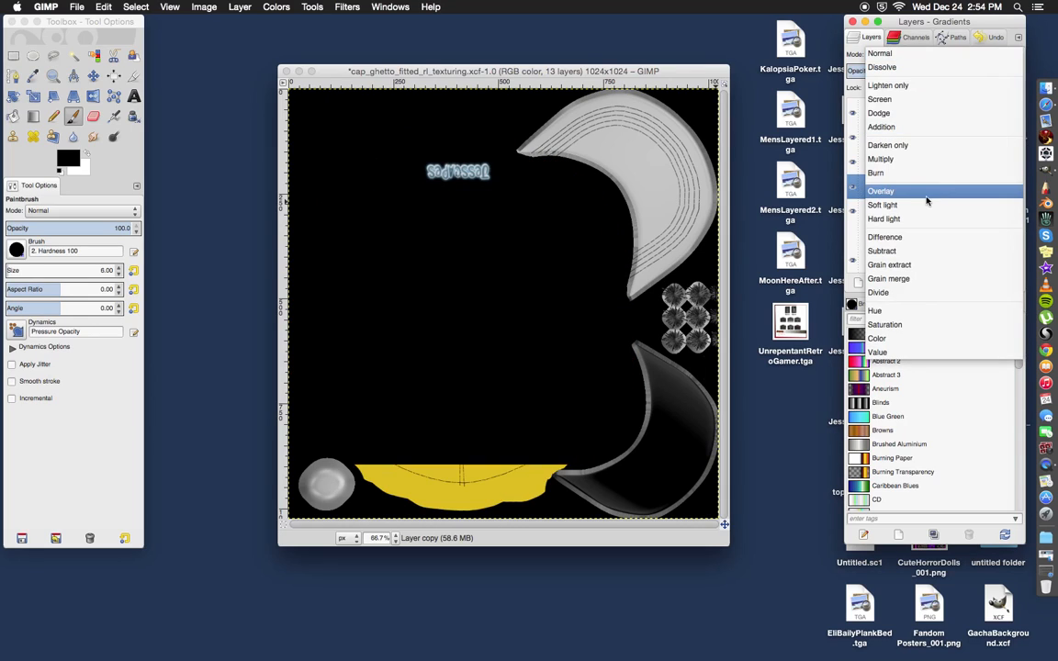
left_click(928, 198)
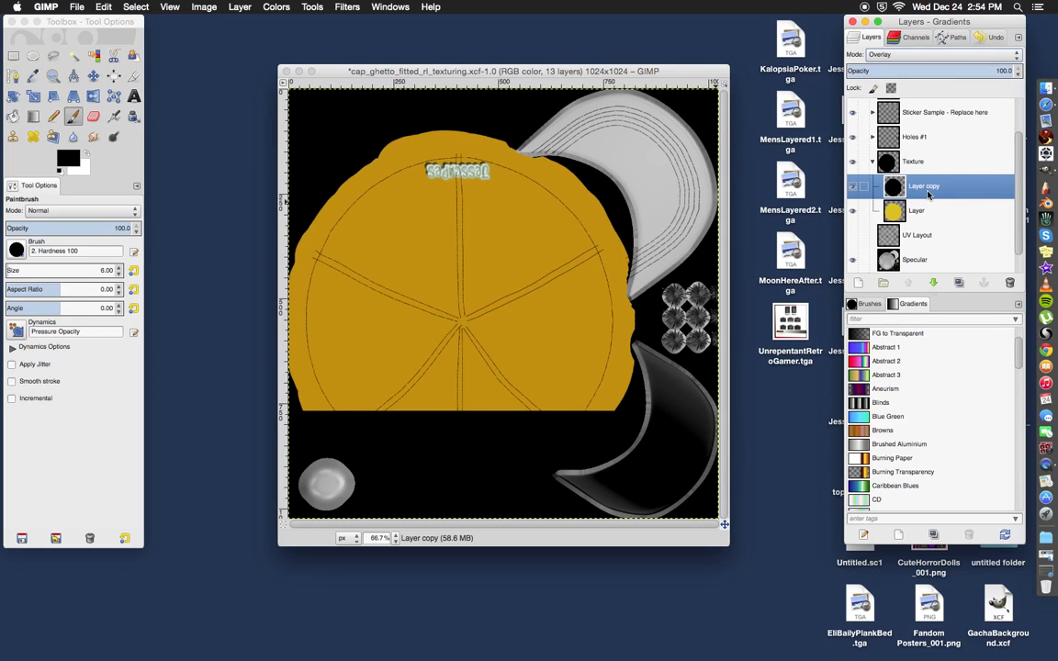
Step: Lower the black Overlay layer's opacity to 70.0
left_click(1017, 75)
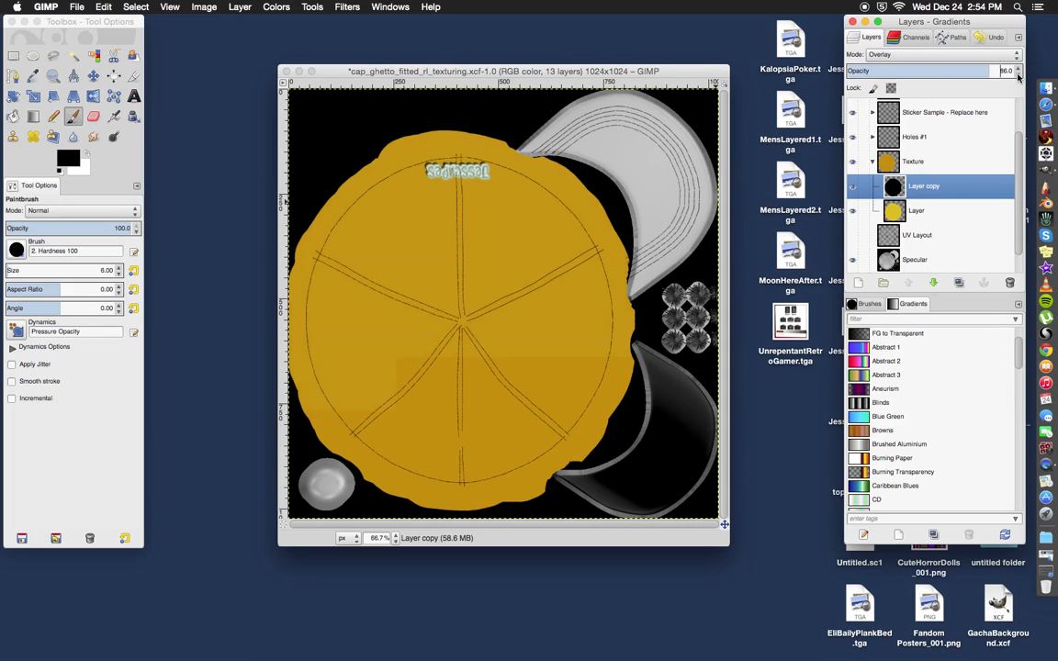
left_click(1018, 76)
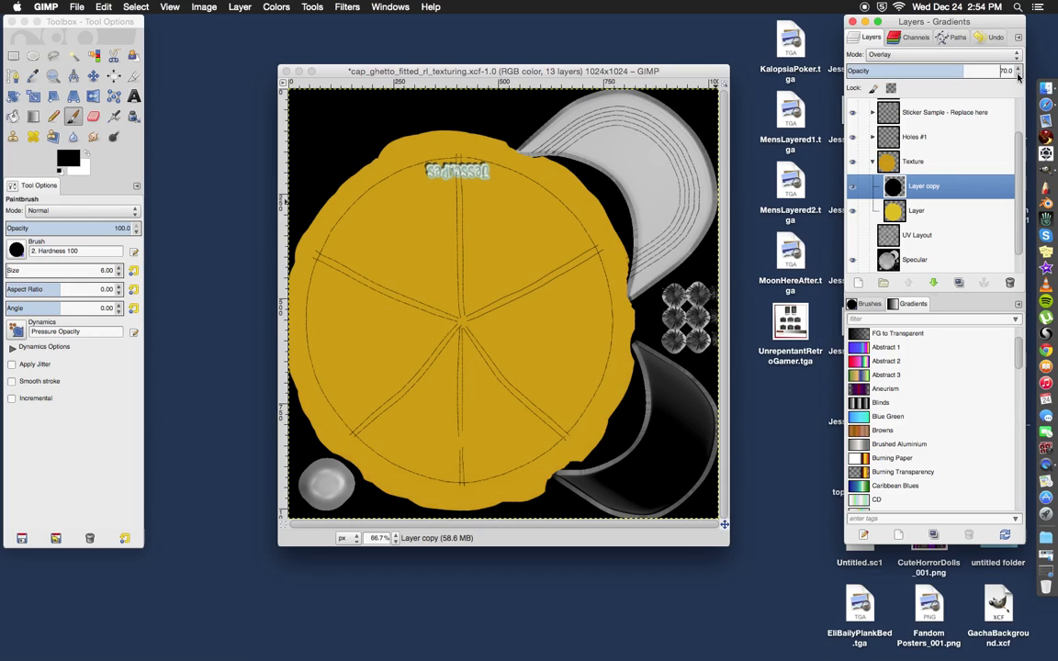
left_click(1017, 75)
left_click(1017, 69)
Step: Create a new transparent 1024 x 1024 layer above the black copy in the Texture group
scroll(873, 162, "up", 1)
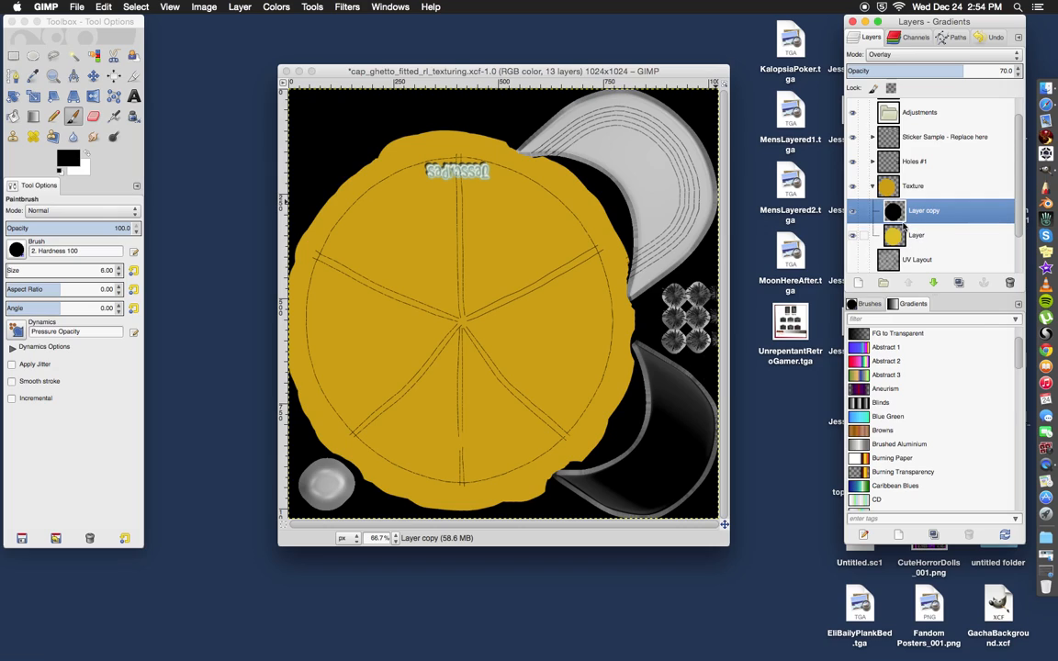
right_click(905, 225)
left_click(872, 219)
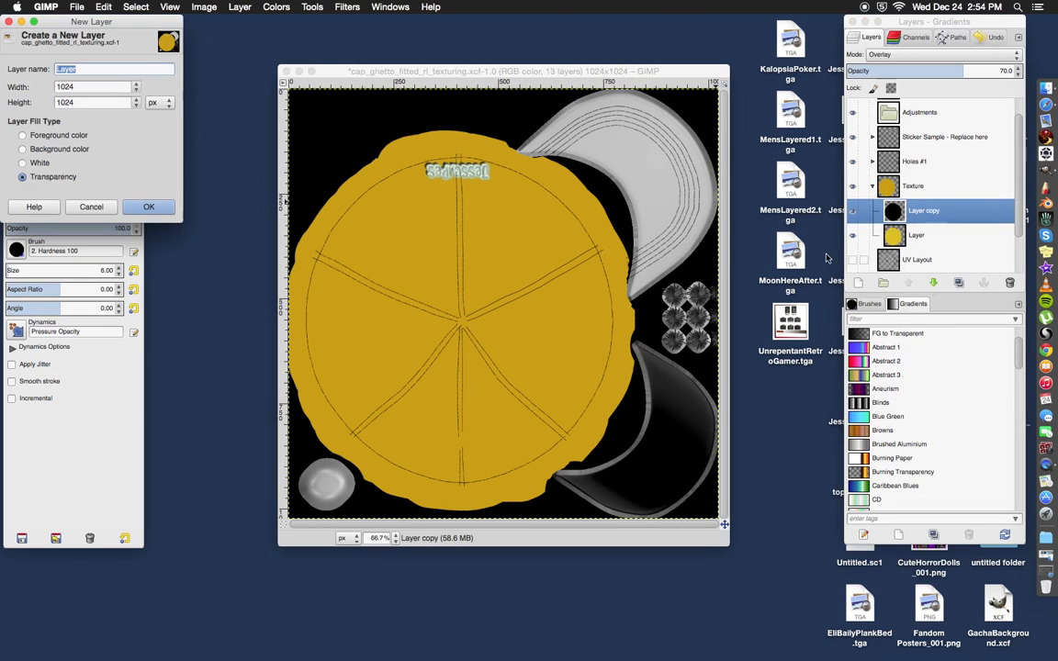
left_click(148, 206)
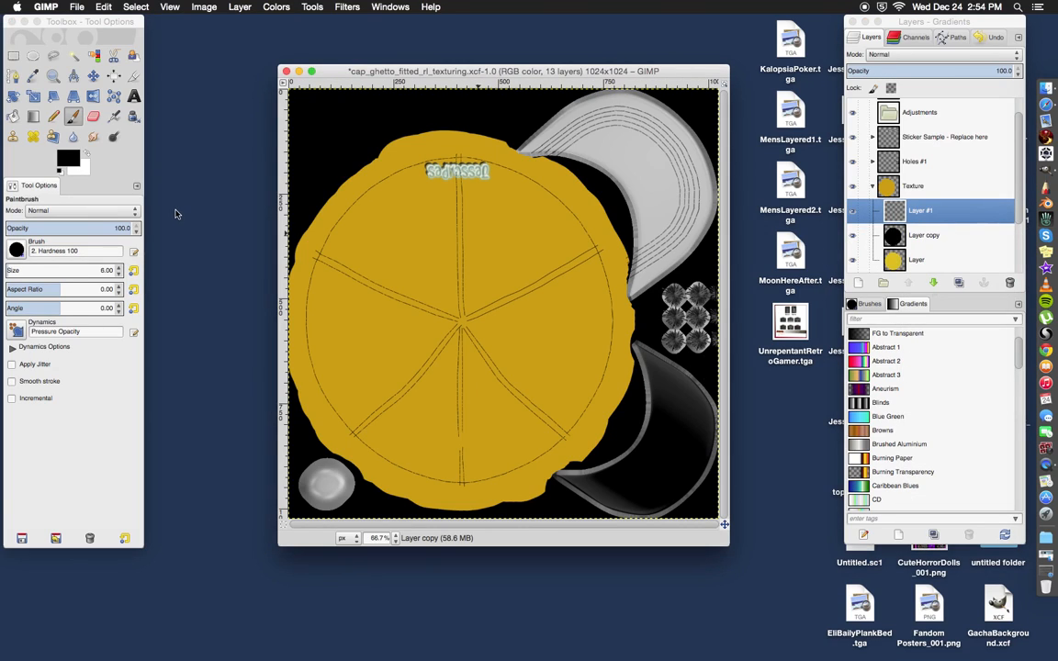
Step: Set the foreground color to light gray d5d5d5 and the Paintbrush size to 76.51
left_click(66, 157)
left_click_drag(89, 149, 89, 164)
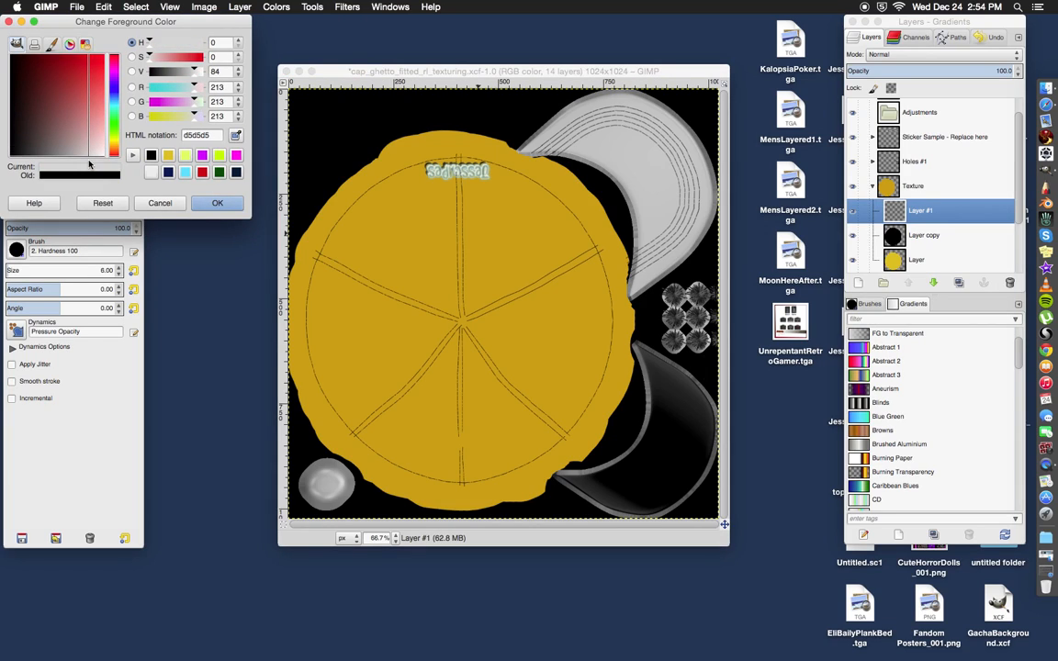
left_click(209, 208)
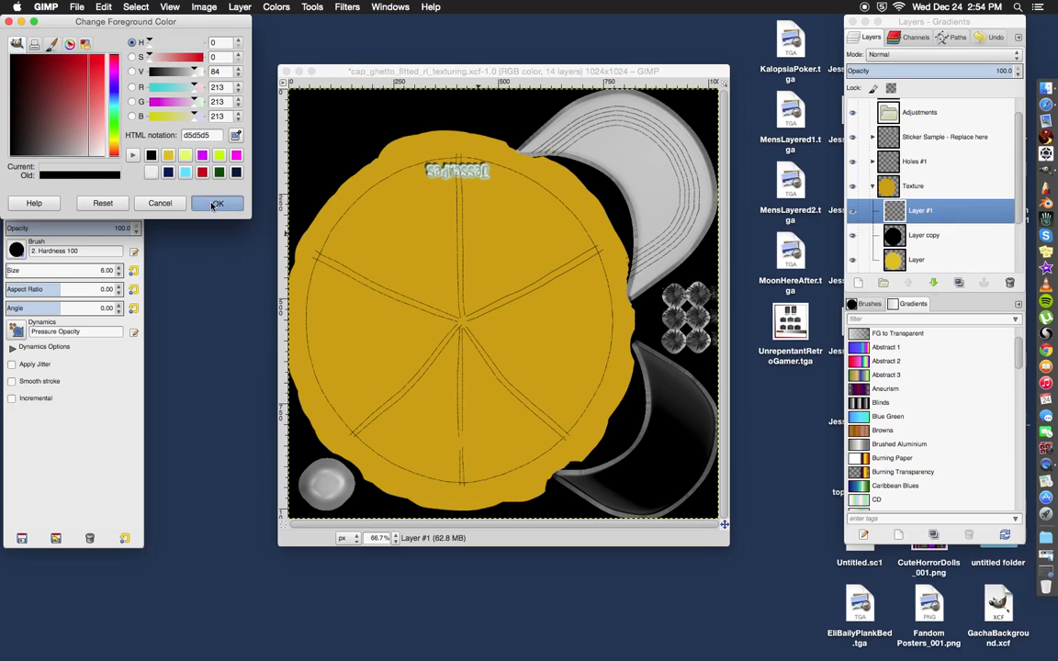
left_click(15, 270)
left_click(16, 270)
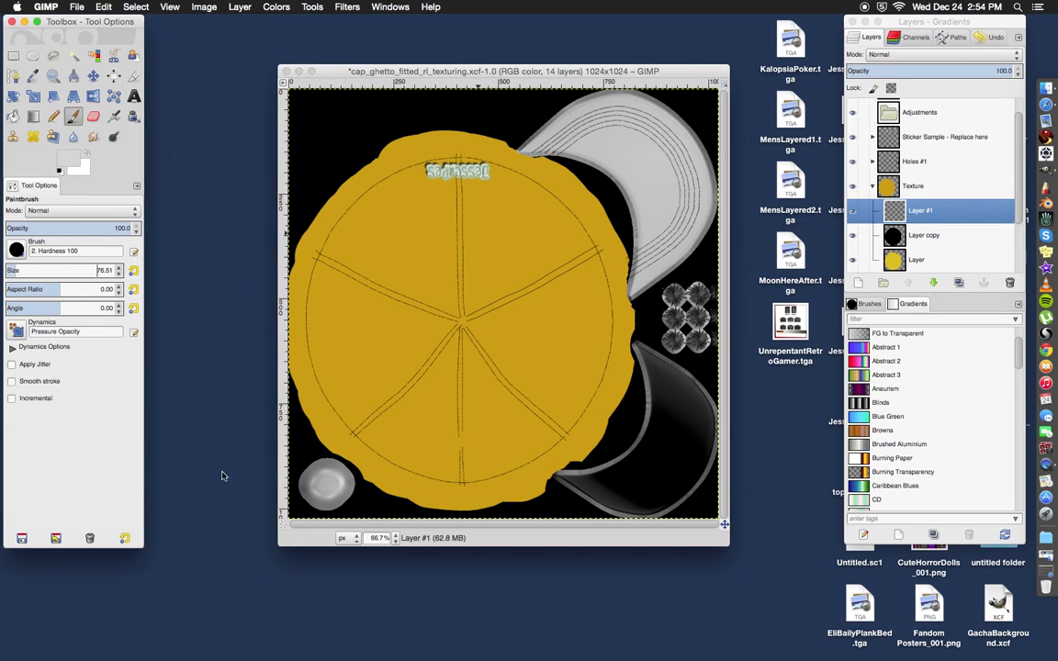
Step: Paint over the small round button beside the crown and recolor it dark gray 2a2a2a with Bucket Fill
left_click(310, 492)
mouse_move(307, 490)
left_mouse_down()
mouse_move(335, 475)
mouse_move(325, 488)
mouse_move(334, 502)
mouse_move(309, 500)
mouse_move(323, 499)
left_mouse_up()
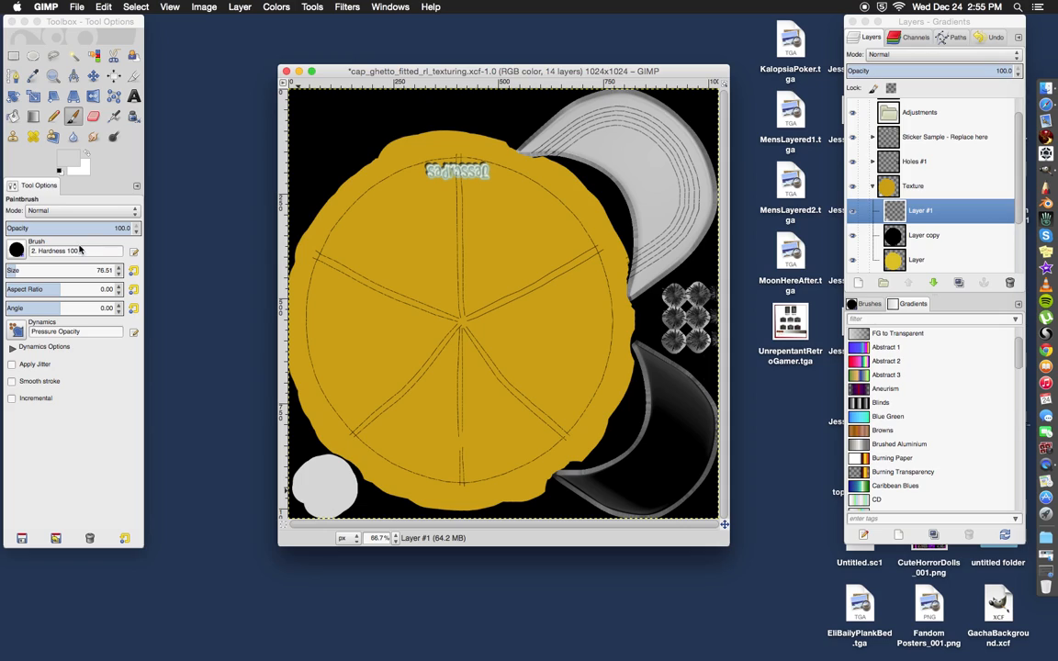
left_click(68, 158)
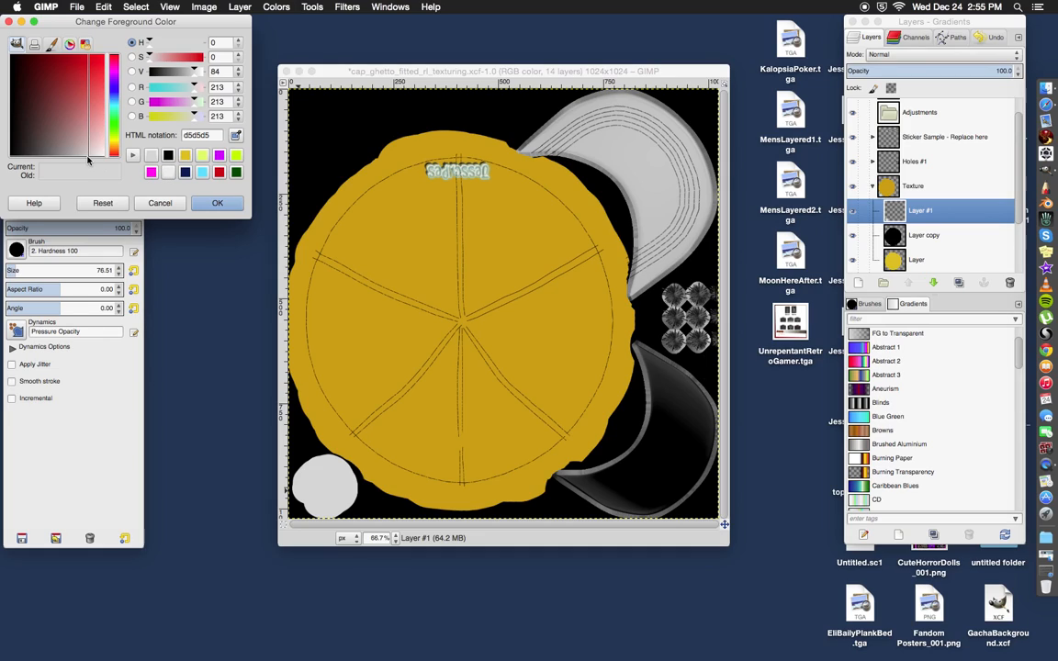
mouse_move(81, 147)
left_mouse_down()
mouse_move(65, 139)
mouse_move(25, 165)
left_mouse_up()
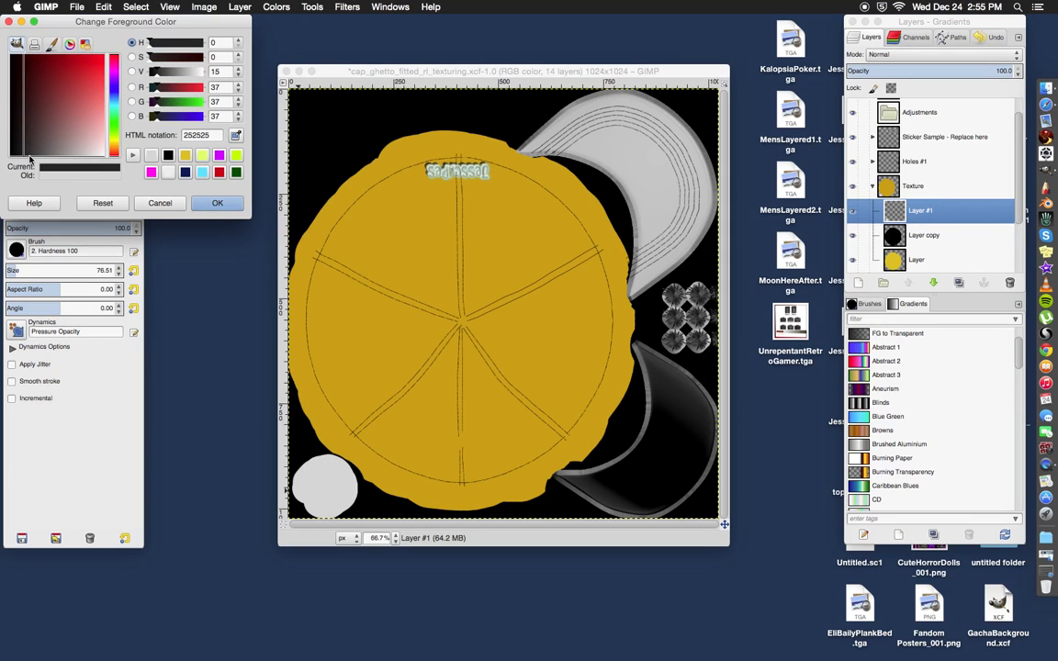
left_click_drag(24, 159, 26, 160)
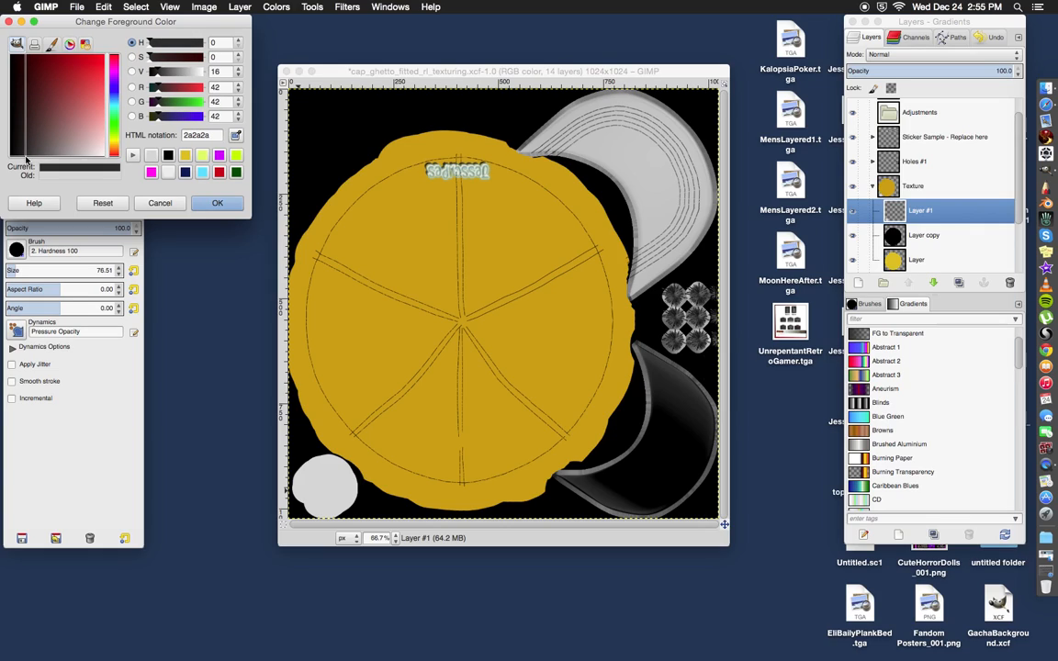
left_click(215, 204)
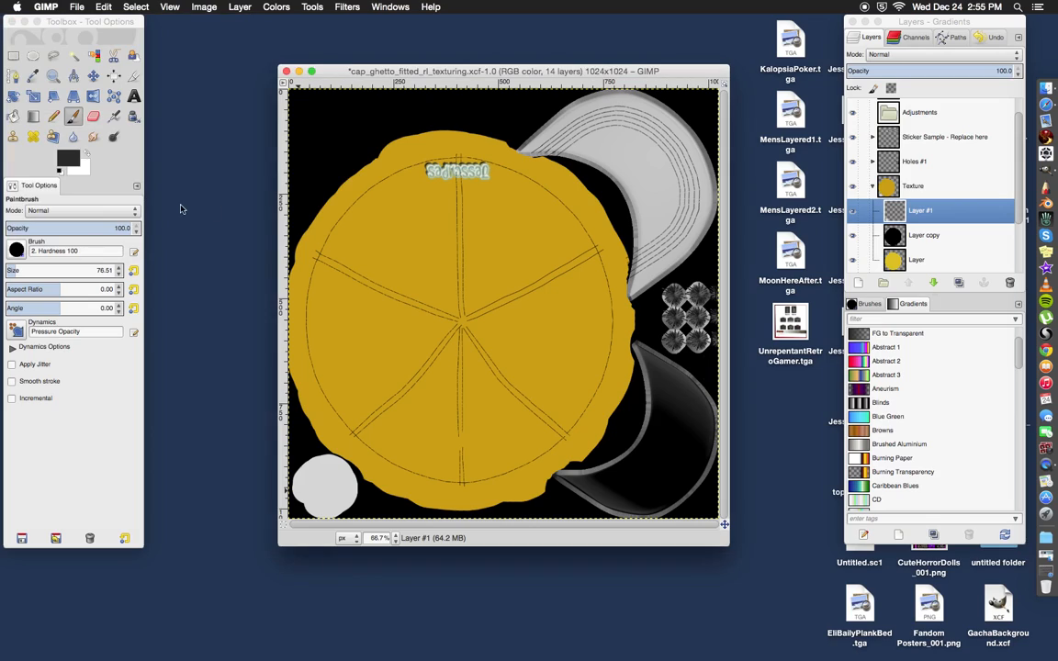
left_click(13, 116)
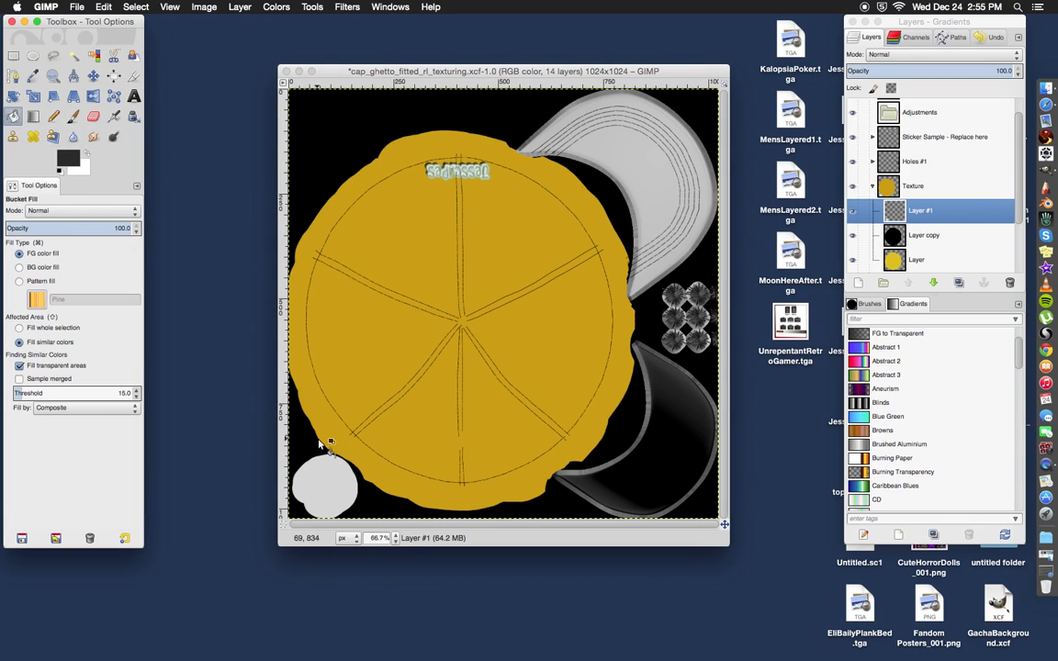
left_click(315, 481)
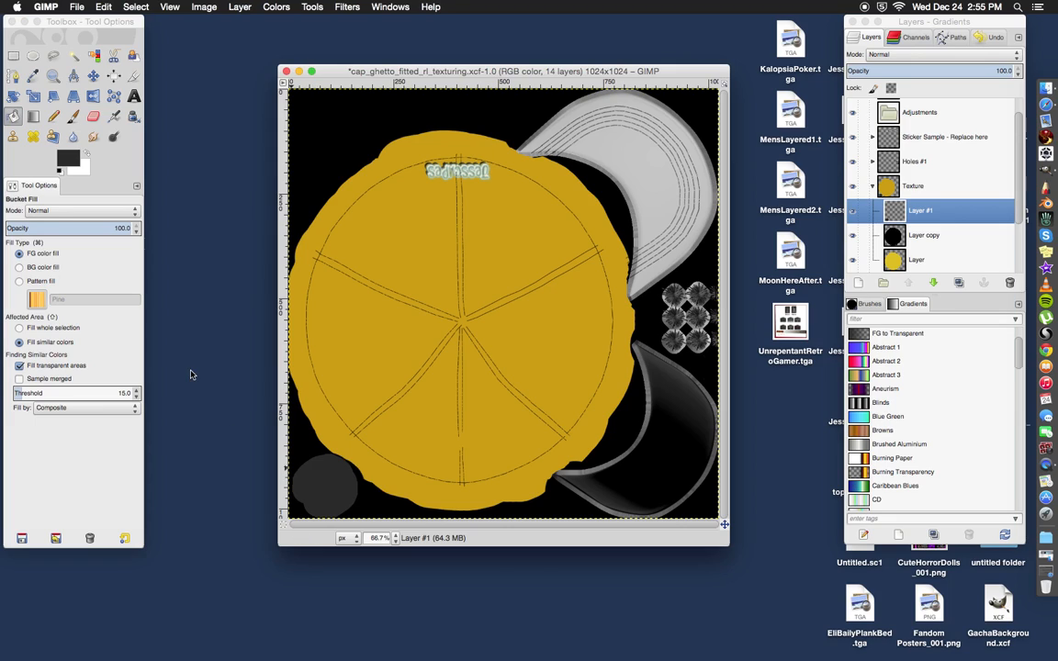
Step: Create another transparent 1024 x 1024 layer above the button's layer in the Texture group
right_click(927, 209)
left_click(890, 234)
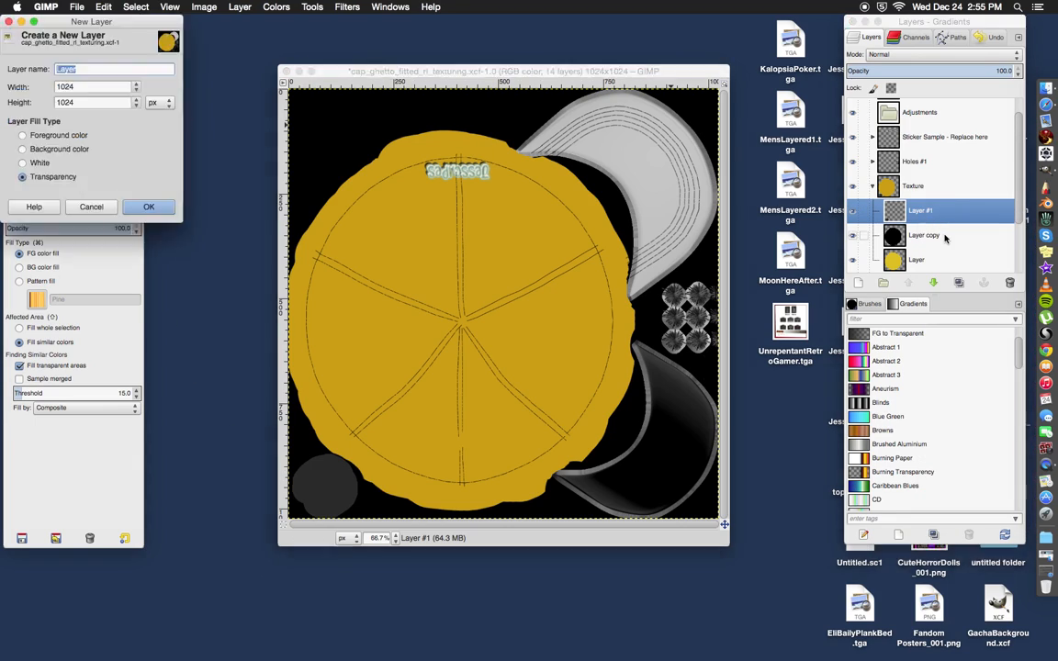
left_click(148, 207)
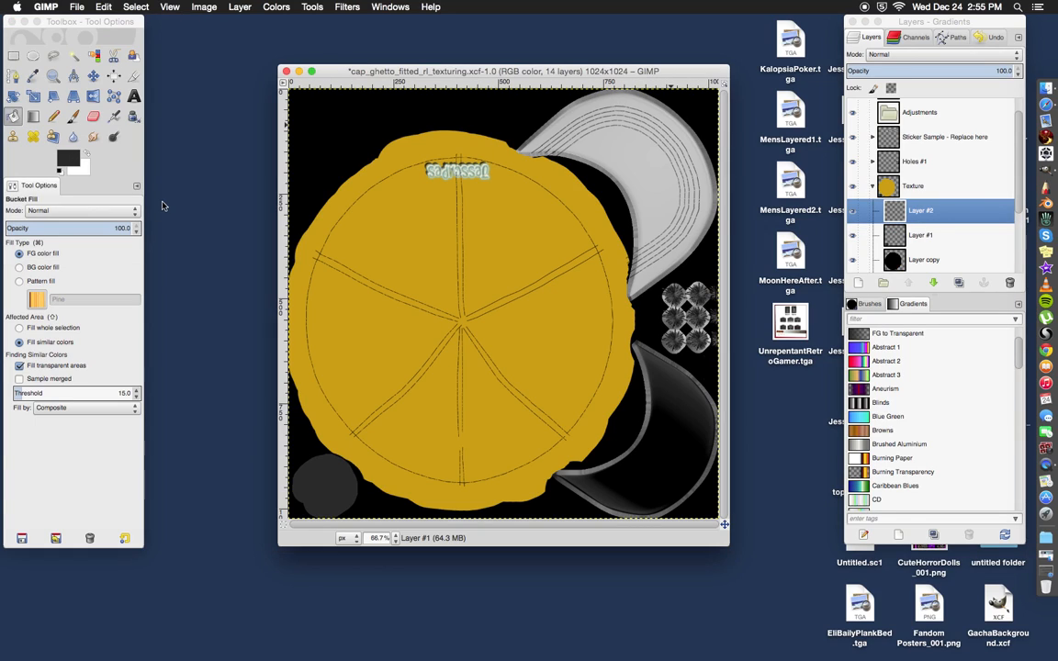
Step: Paint the main area of the light gray brim dark gray with the Paintbrush at size 105.55
left_click(70, 113)
left_click(20, 265)
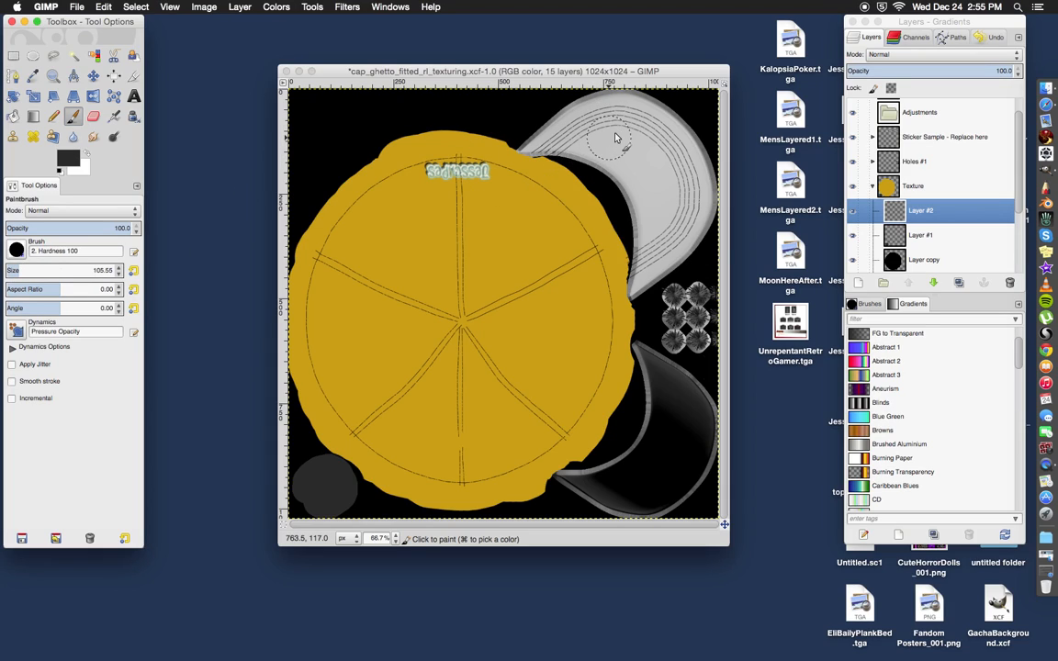
left_click(580, 117)
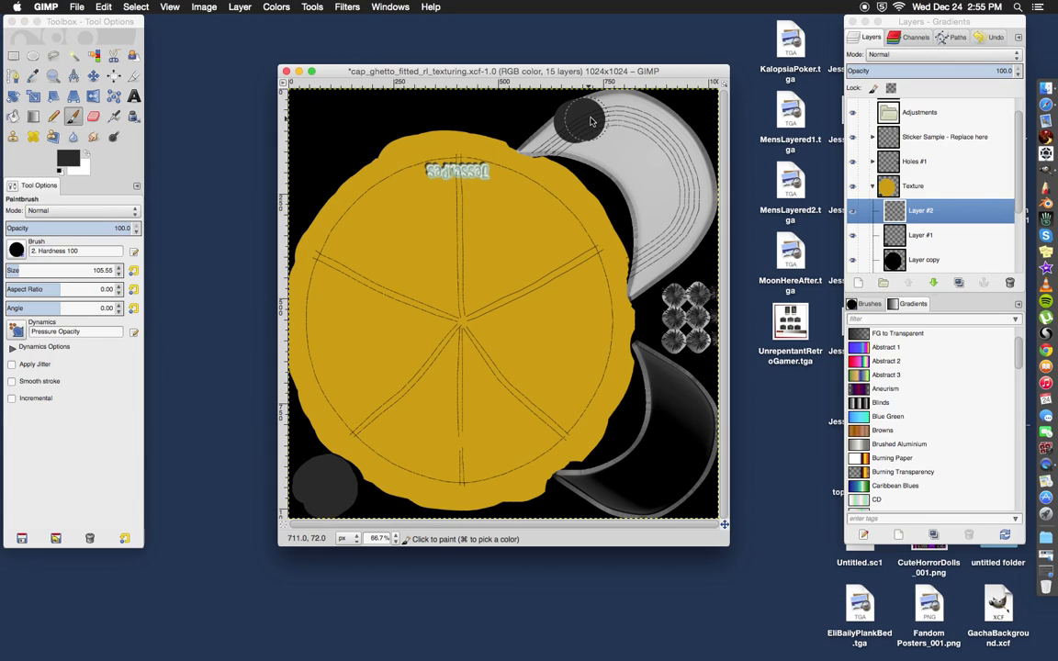
mouse_move(604, 114)
left_mouse_down()
mouse_move(660, 117)
mouse_move(684, 140)
mouse_move(702, 189)
mouse_move(693, 232)
mouse_move(669, 238)
mouse_move(654, 227)
mouse_move(604, 149)
mouse_move(621, 135)
mouse_move(675, 207)
mouse_move(565, 134)
left_mouse_up()
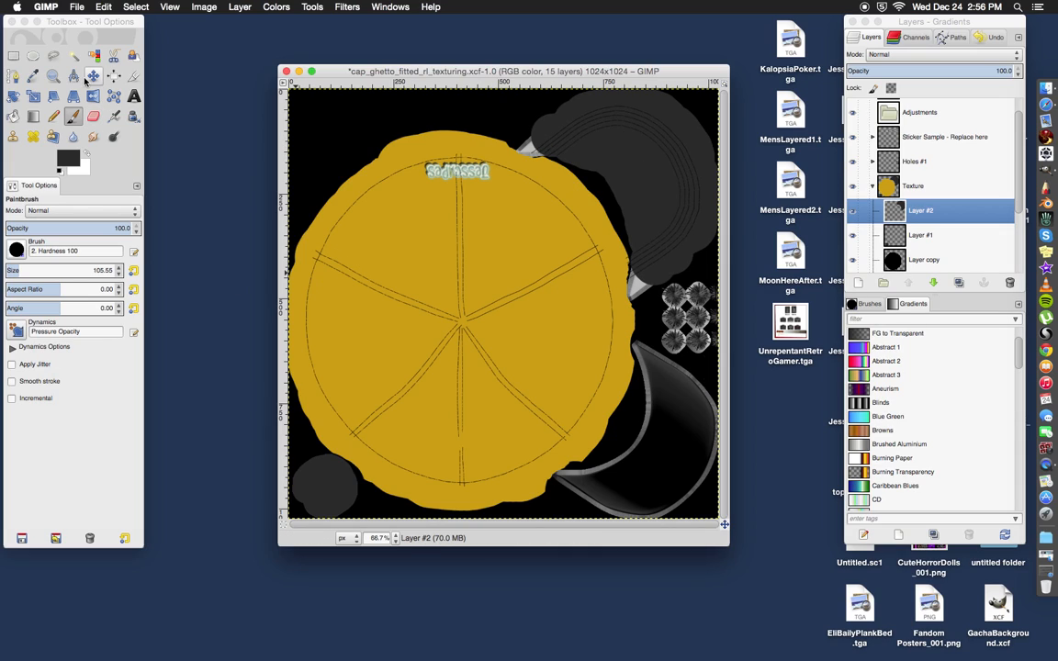
Step: Cover the brim's upper narrow tip beside the crown with dark gray using the Paintbrush at size 10.55
left_click(54, 78)
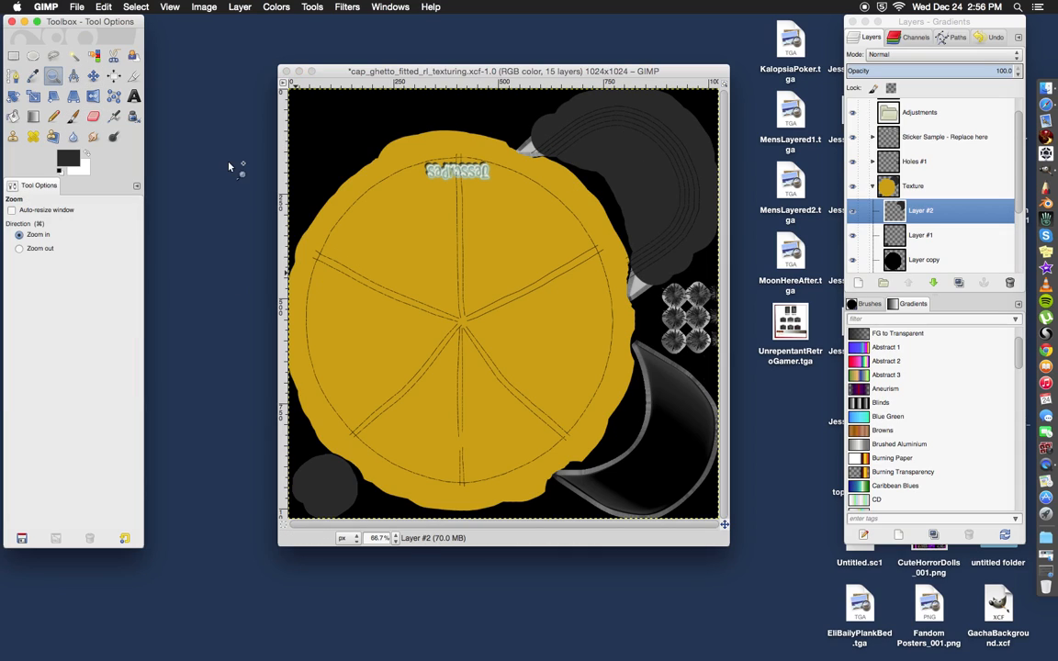
left_click(536, 154)
left_click(536, 154)
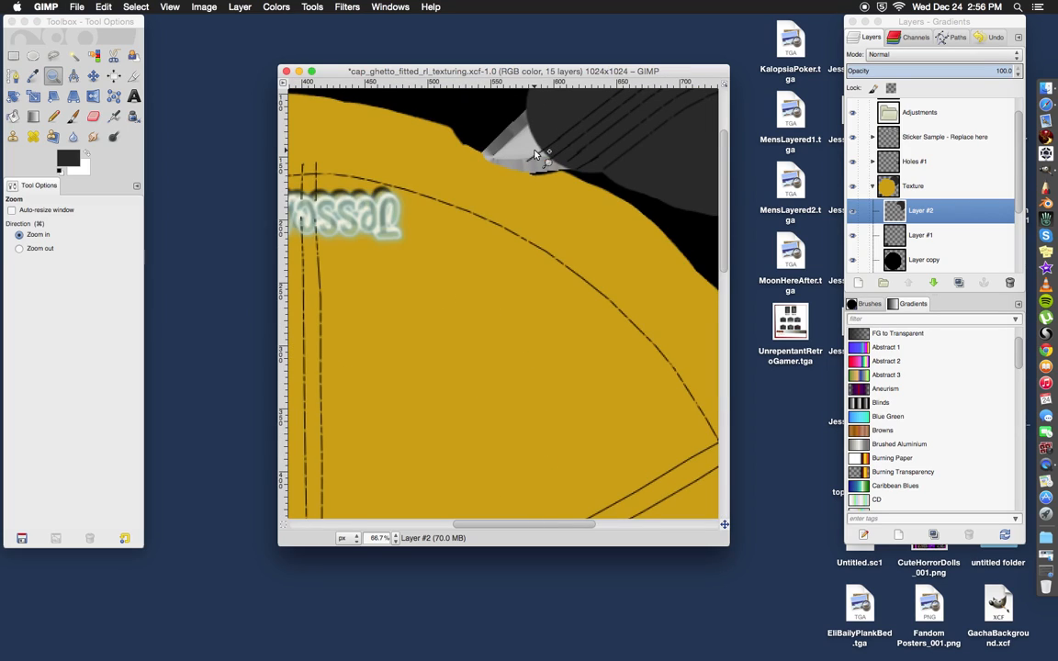
left_click(535, 154)
left_click(538, 158)
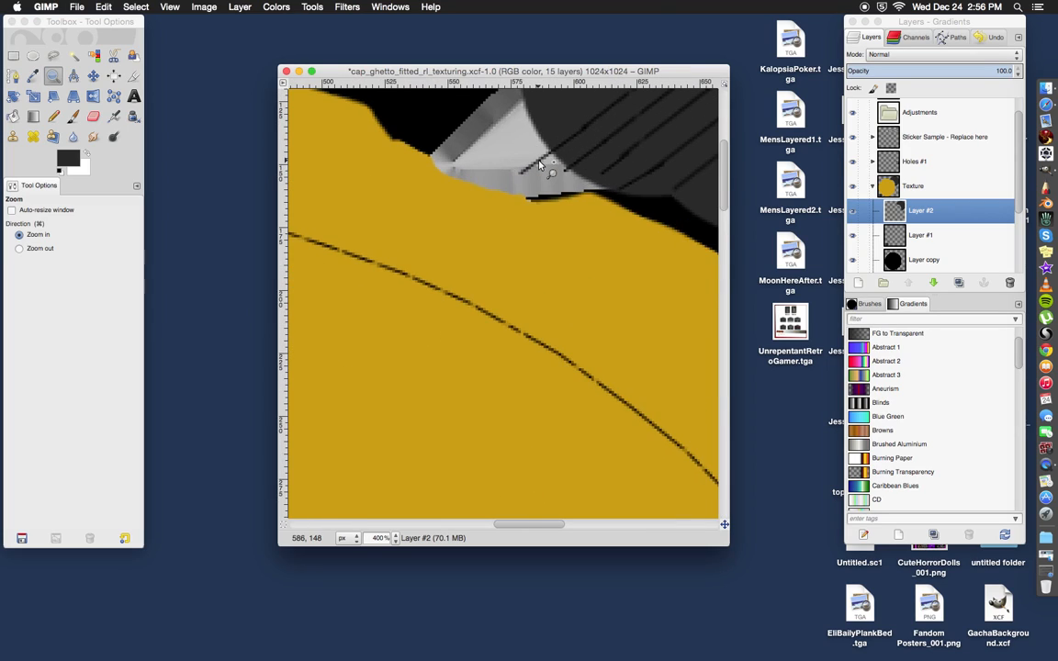
scroll(540, 165, "up", 5)
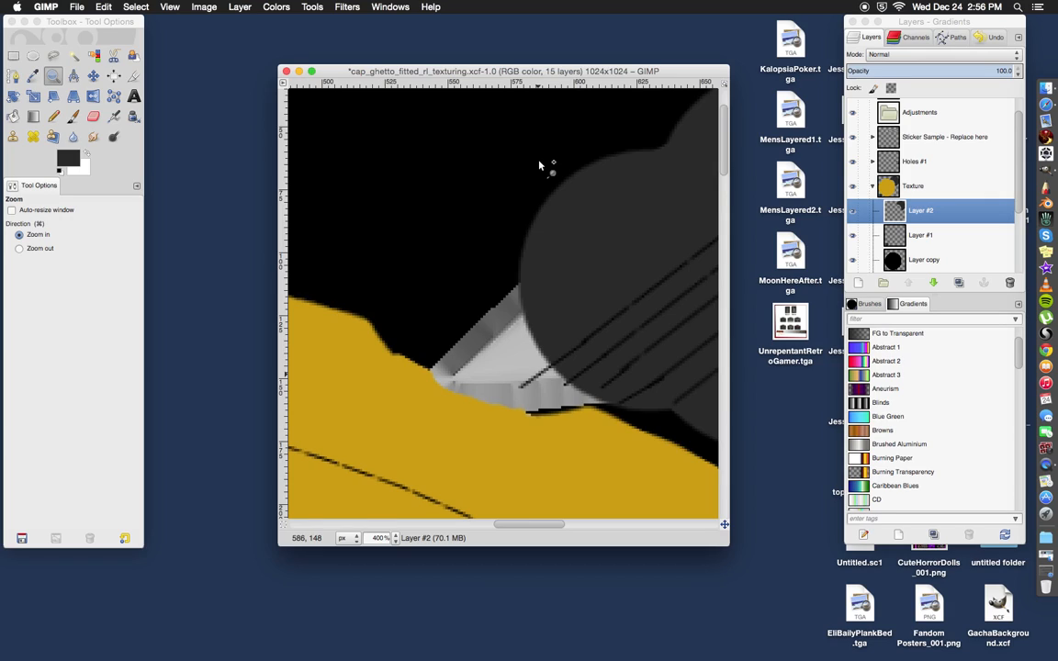
left_click(73, 116)
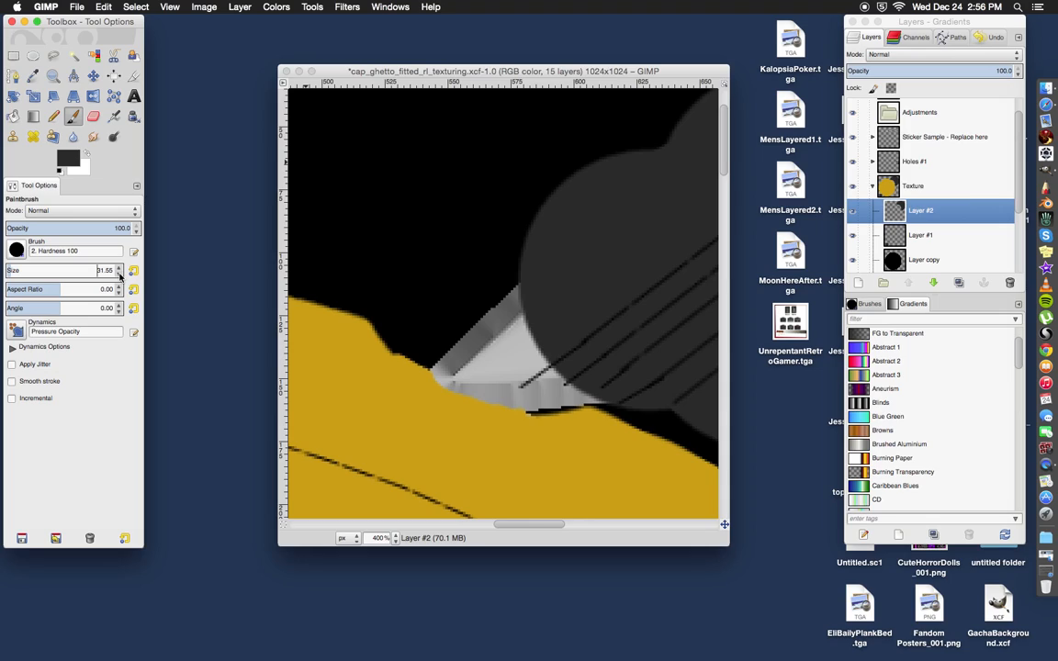
left_click(526, 299)
mouse_move(527, 298)
left_mouse_down()
mouse_move(459, 364)
mouse_move(520, 315)
mouse_move(606, 394)
mouse_move(525, 401)
mouse_move(444, 377)
mouse_move(451, 364)
mouse_move(519, 347)
mouse_move(562, 382)
mouse_move(484, 371)
mouse_move(530, 378)
left_mouse_up()
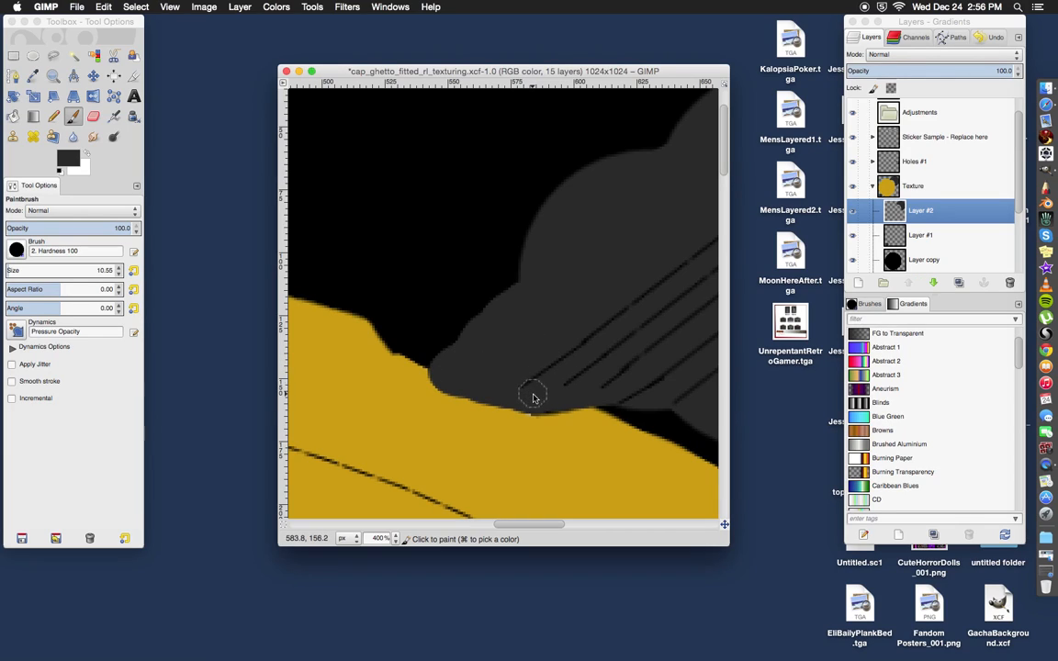
left_click(530, 405)
Step: Fill the brim's lower tip near the small eyelets and its edge along the crown with dark gray strokes
scroll(579, 374, "down", 10)
scroll(578, 374, "right", 8)
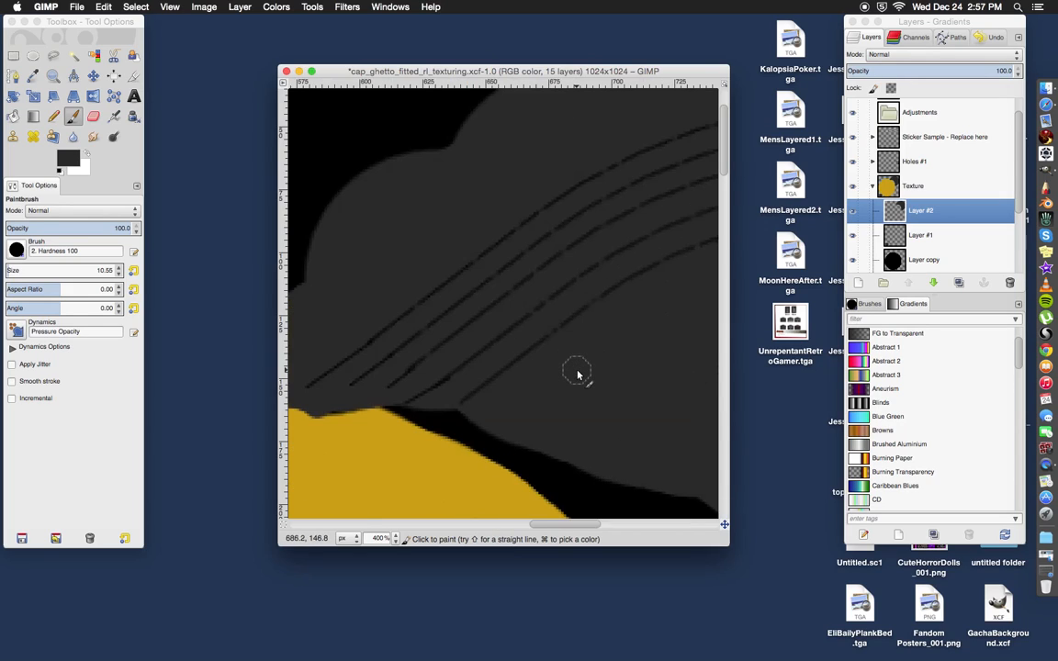
scroll(578, 375, "right", 10)
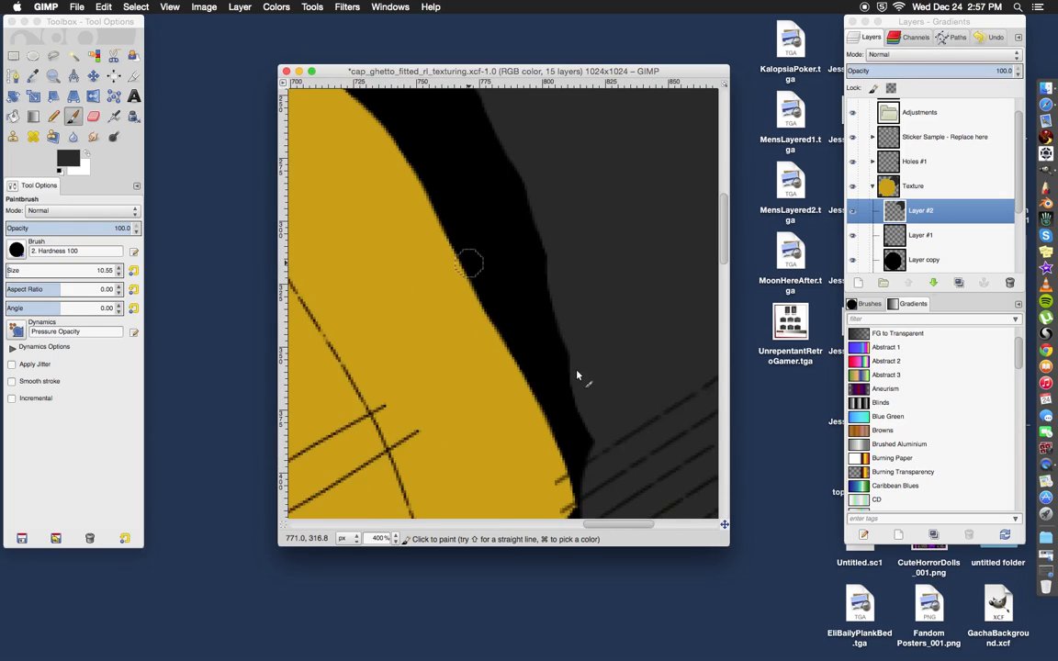
scroll(574, 372, "up", 6)
scroll(574, 373, "down", 6)
scroll(571, 373, "left", 3)
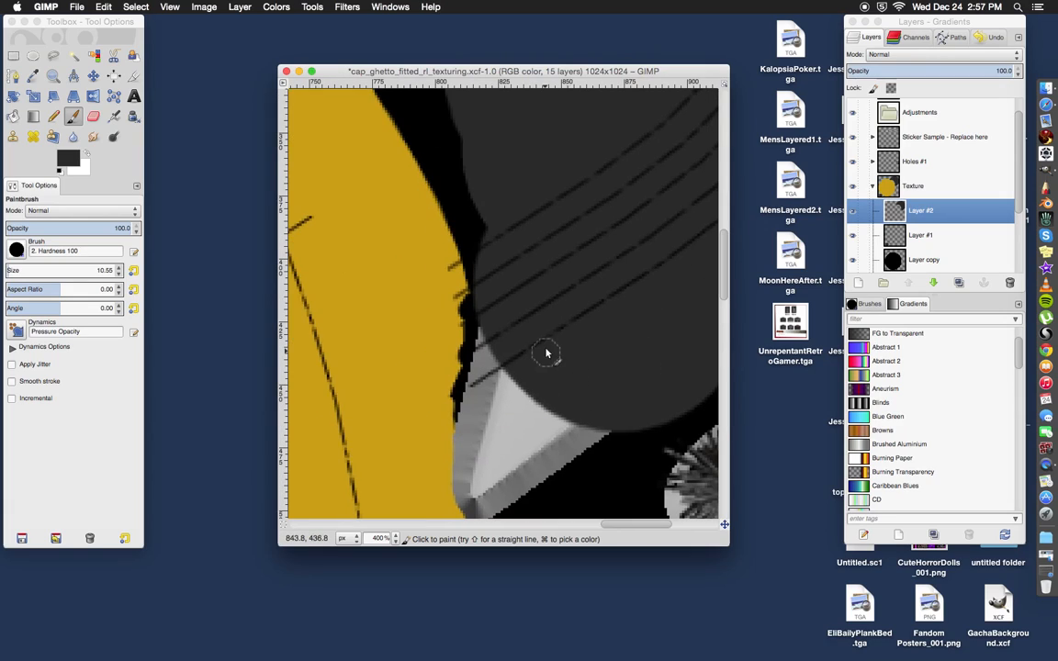
mouse_move(489, 338)
left_mouse_down()
mouse_move(463, 463)
mouse_move(501, 363)
mouse_move(529, 393)
mouse_move(598, 416)
mouse_move(602, 426)
mouse_move(562, 466)
left_mouse_up()
scroll(551, 432, "down", 5)
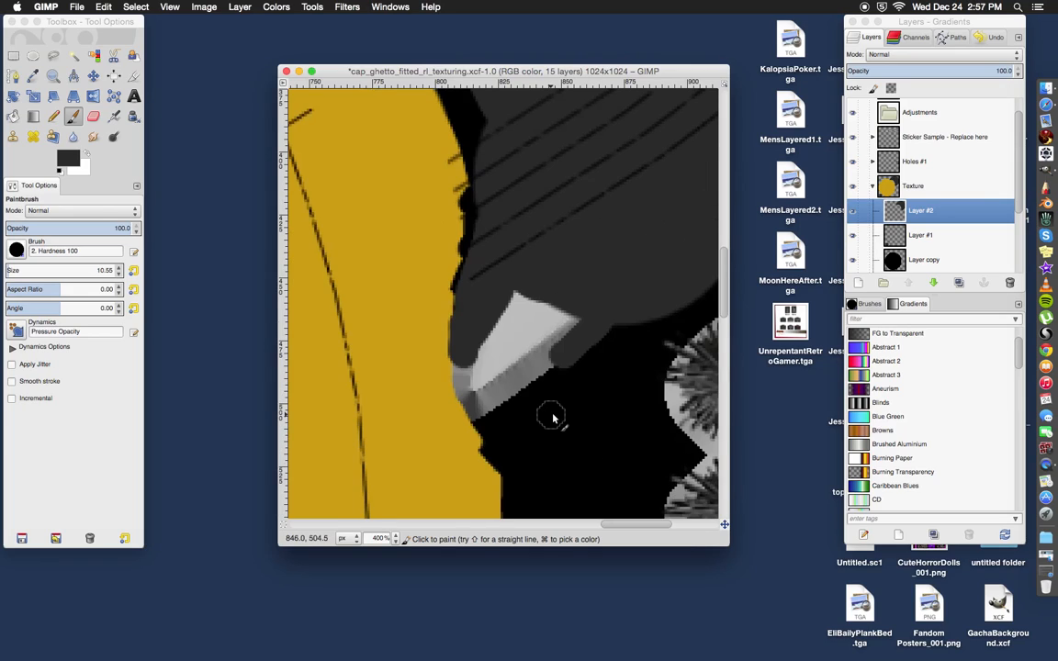
scroll(556, 418, "left", 5)
mouse_move(575, 371)
left_mouse_down()
mouse_move(571, 359)
mouse_move(588, 415)
mouse_move(679, 338)
mouse_move(645, 297)
mouse_move(619, 311)
mouse_move(588, 376)
mouse_move(655, 337)
mouse_move(636, 312)
mouse_move(630, 338)
mouse_move(580, 295)
mouse_move(566, 182)
mouse_move(590, 142)
mouse_move(562, 161)
mouse_move(591, 182)
left_mouse_up()
left_click_drag(587, 258, 570, 286)
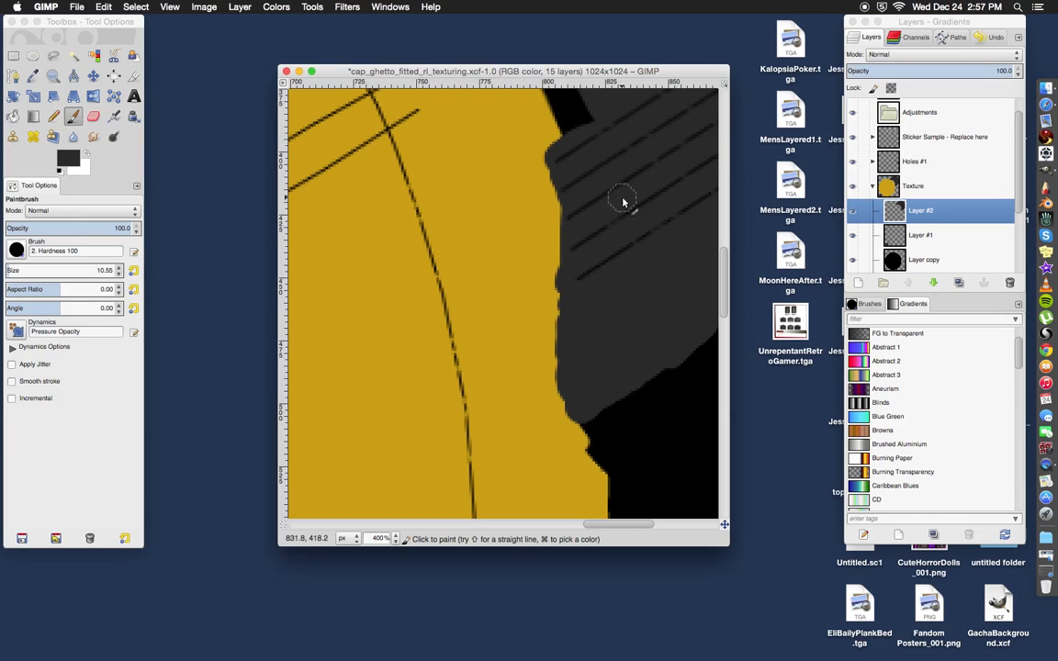
scroll(619, 234, "up", 4)
mouse_move(599, 322)
left_mouse_down()
mouse_move(575, 344)
mouse_move(595, 344)
left_mouse_up()
Step: Touch up the brim's inner edge near its upper tip with dark gray and return the zoom to 66.7%
scroll(603, 340, "up", 15)
scroll(602, 340, "left", 3)
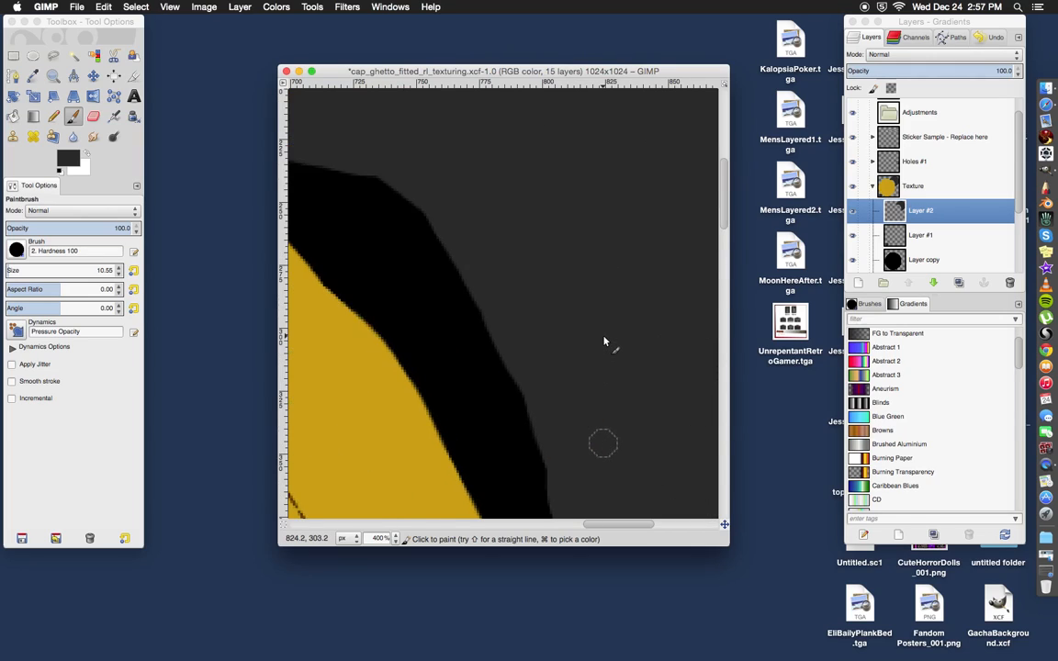
scroll(602, 338, "left", 10)
scroll(602, 337, "down", 5)
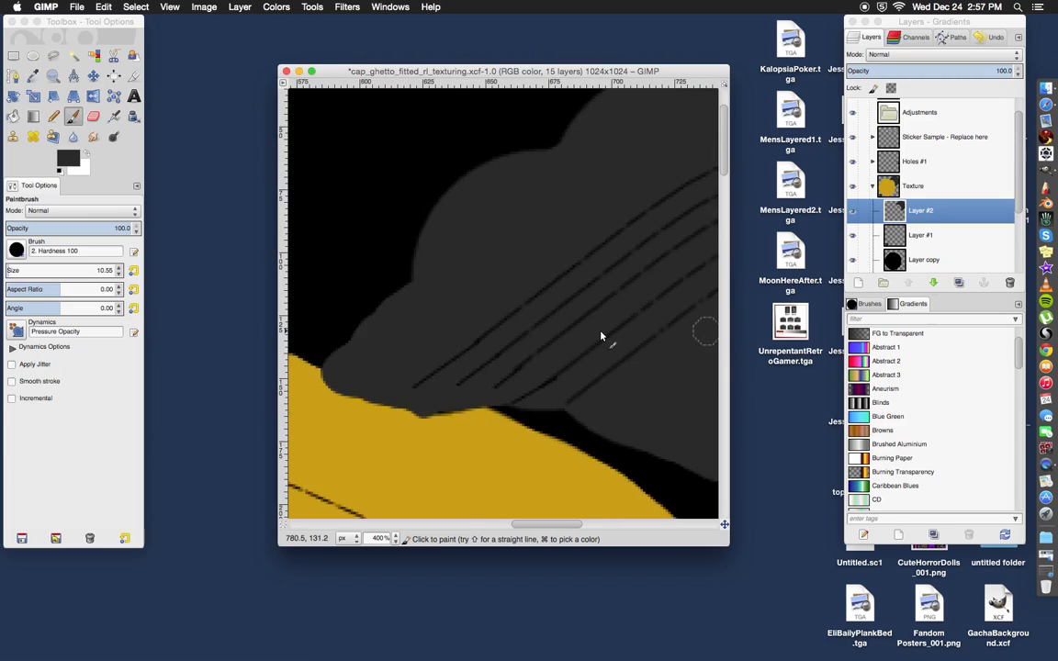
mouse_move(628, 296)
left_mouse_down()
mouse_move(609, 298)
mouse_move(663, 309)
mouse_move(682, 302)
left_mouse_up()
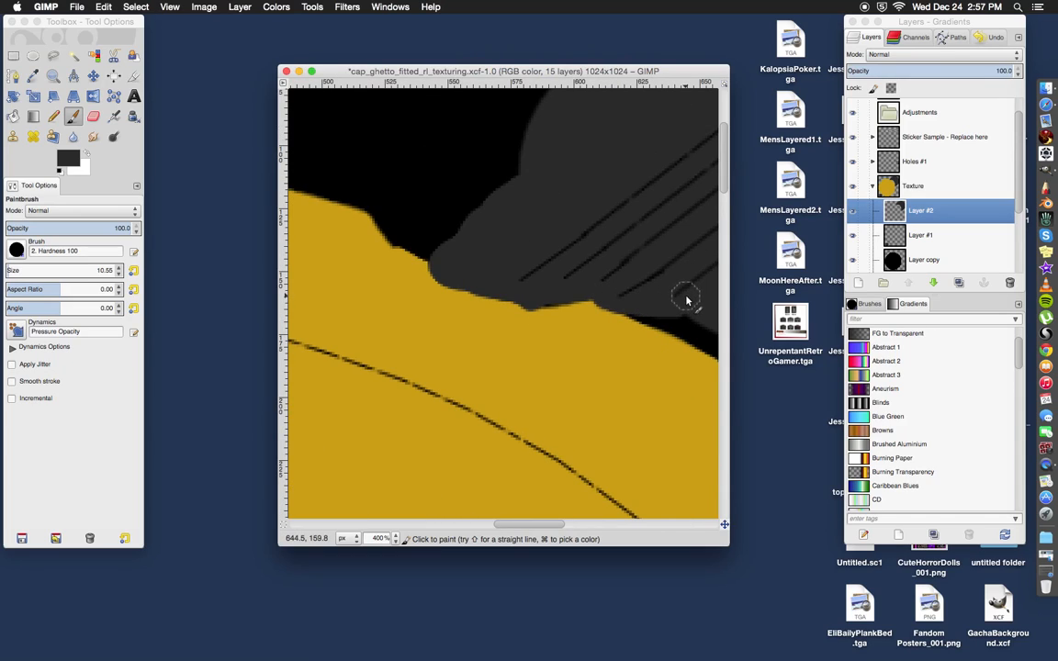
scroll(685, 302, "down", 4)
scroll(687, 301, "up", 5)
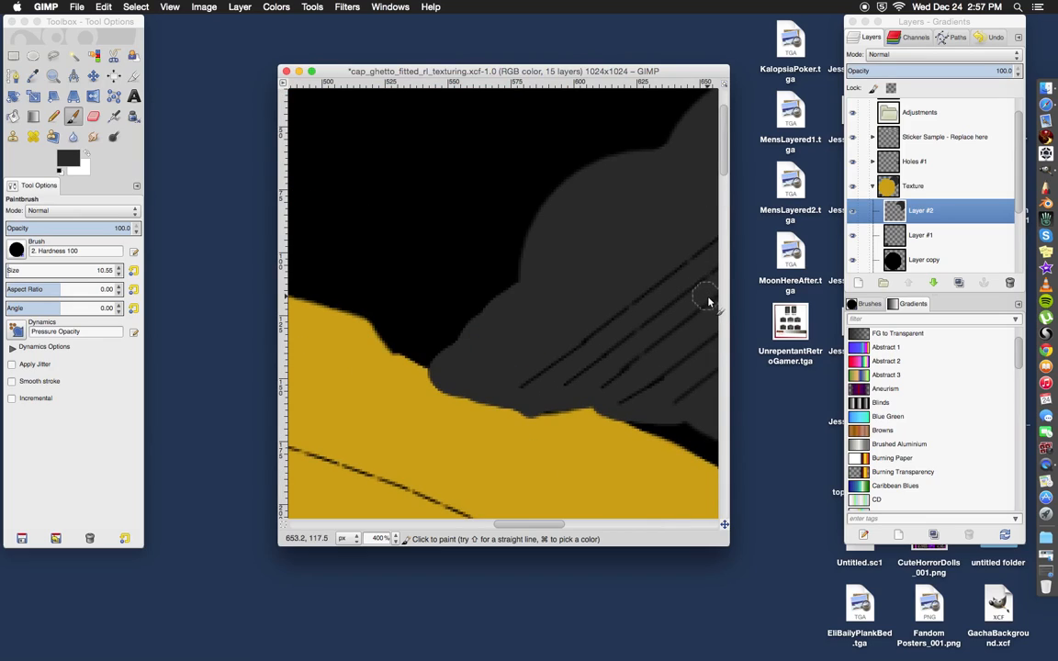
left_click(396, 539)
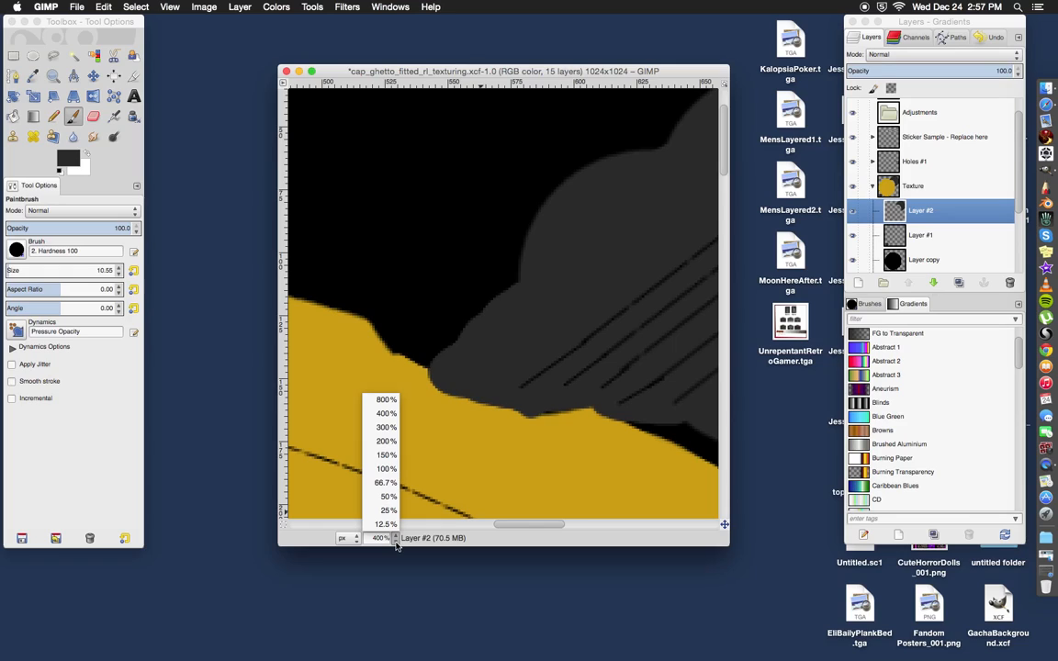
left_click(381, 482)
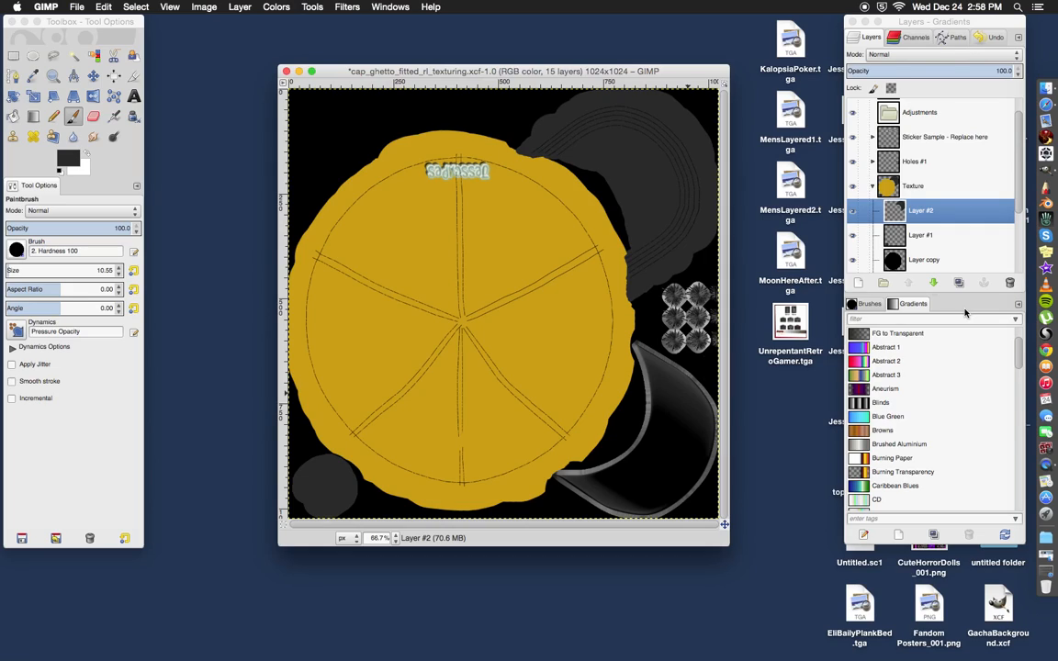
Step: Set the foreground color to near-black 161616 for painting the brim's underside
left_click(55, 80)
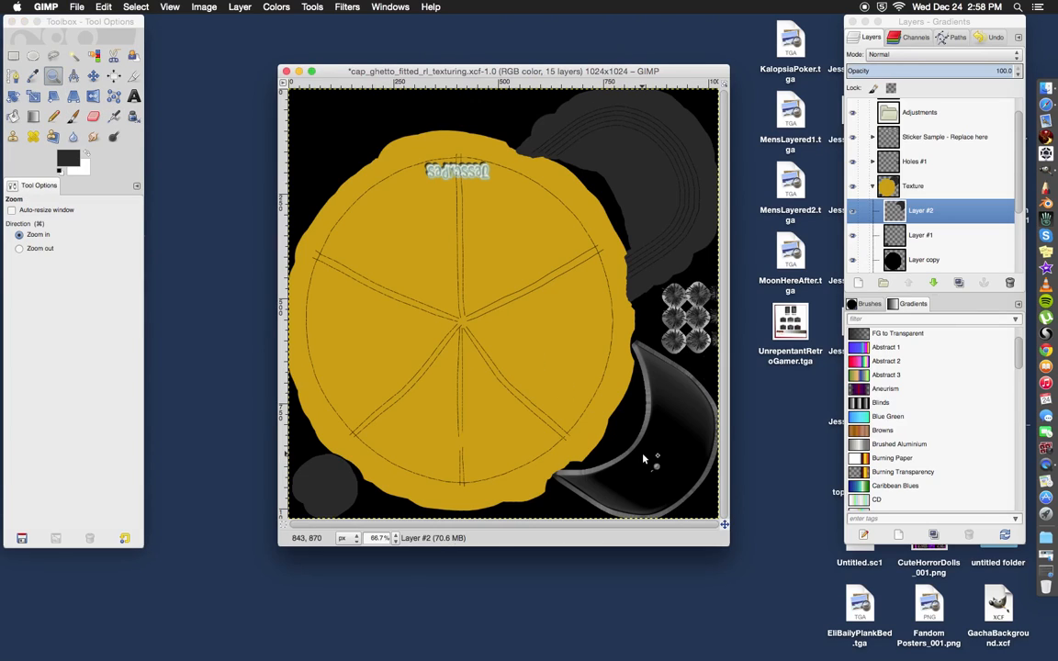
left_click(642, 459)
left_click(628, 452)
left_click(595, 437)
left_click(585, 437)
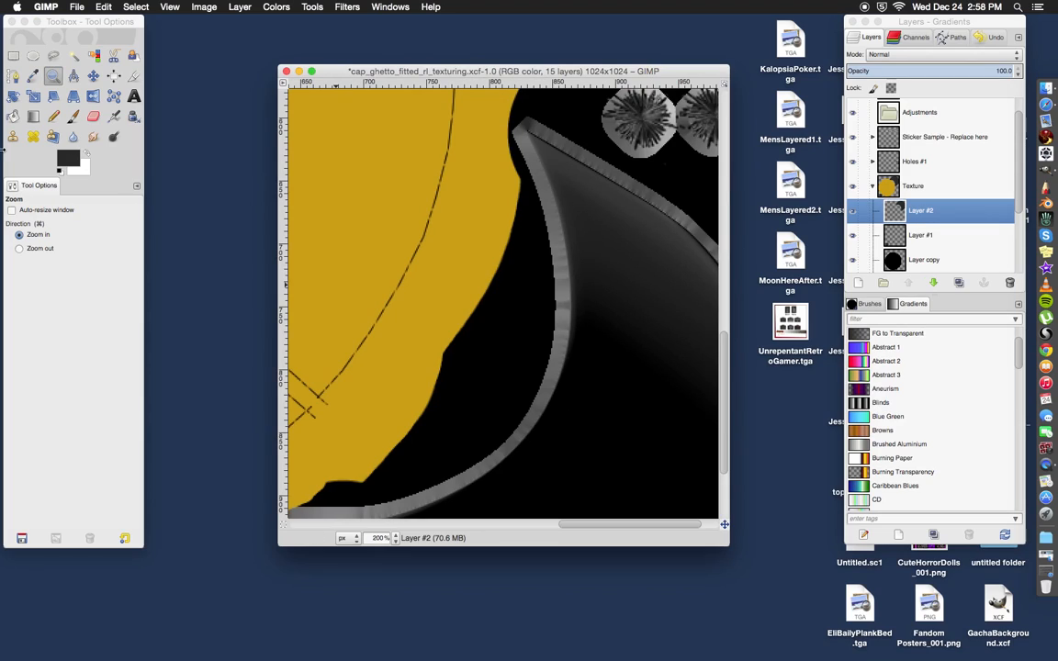
left_click(66, 155)
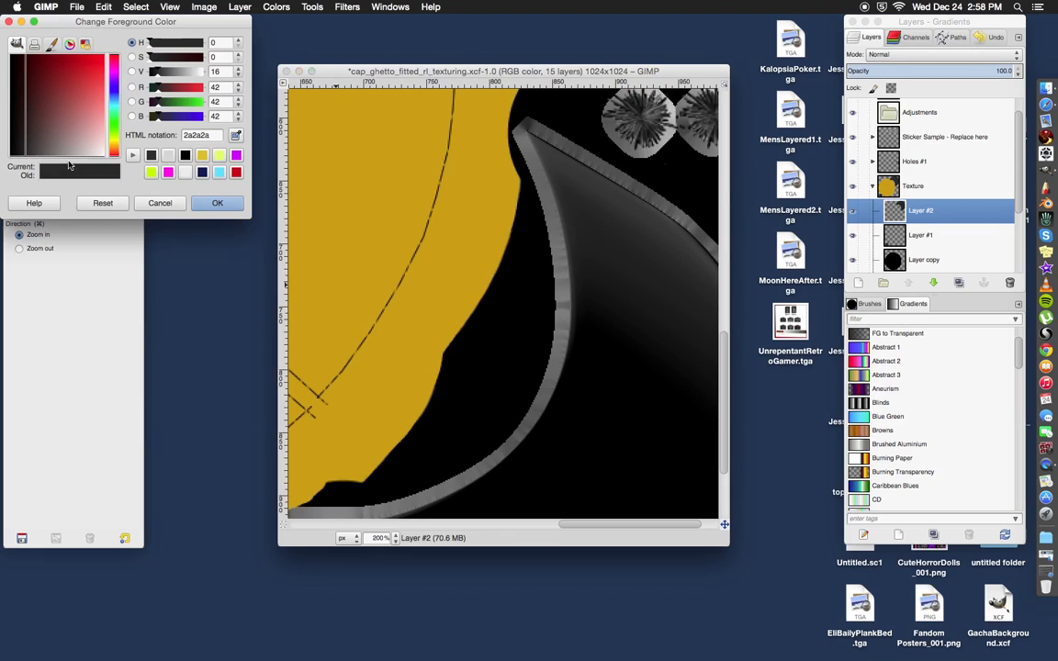
left_click_drag(25, 159, 16, 152)
left_click(19, 156)
left_click(220, 204)
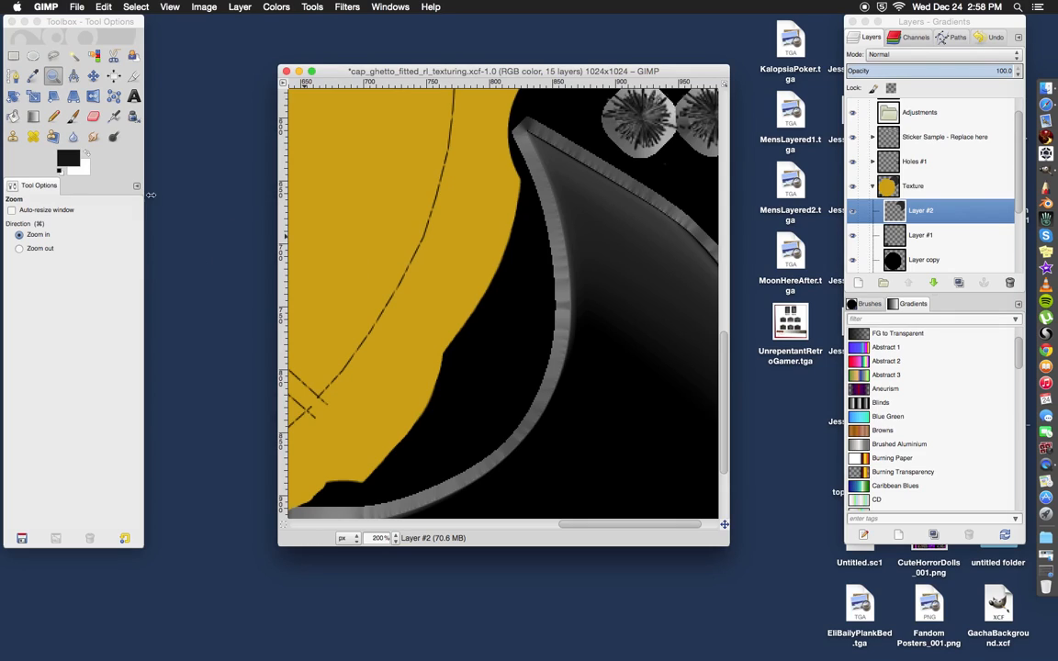
Step: Cover the upper tip and upper border of the brim's underside with near-black using the Paintbrush at size 34.55
left_click(73, 115)
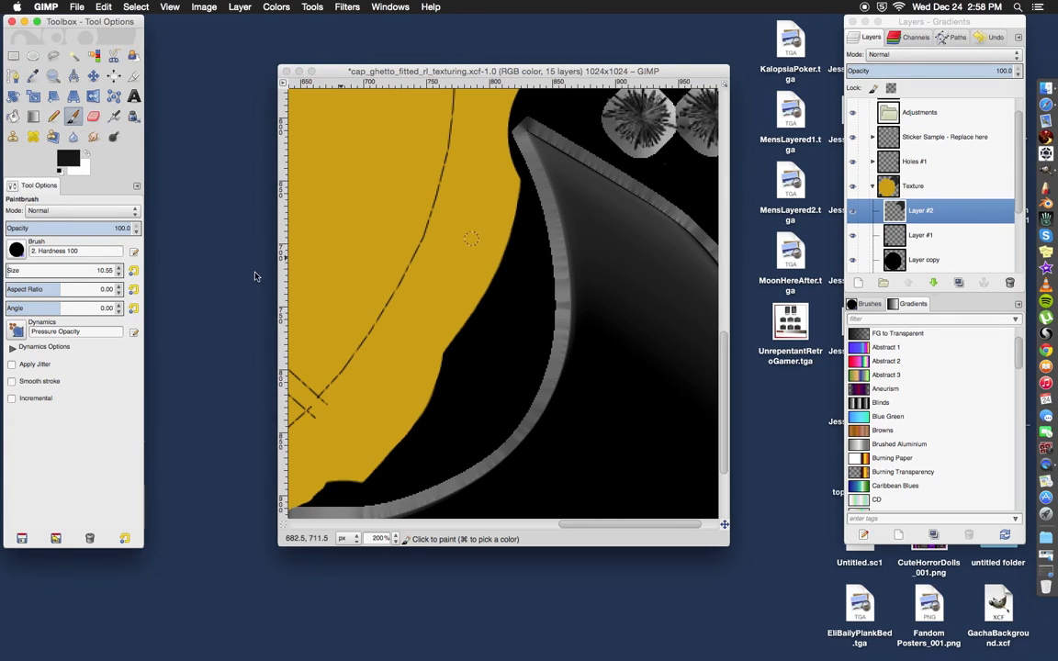
left_click(22, 251)
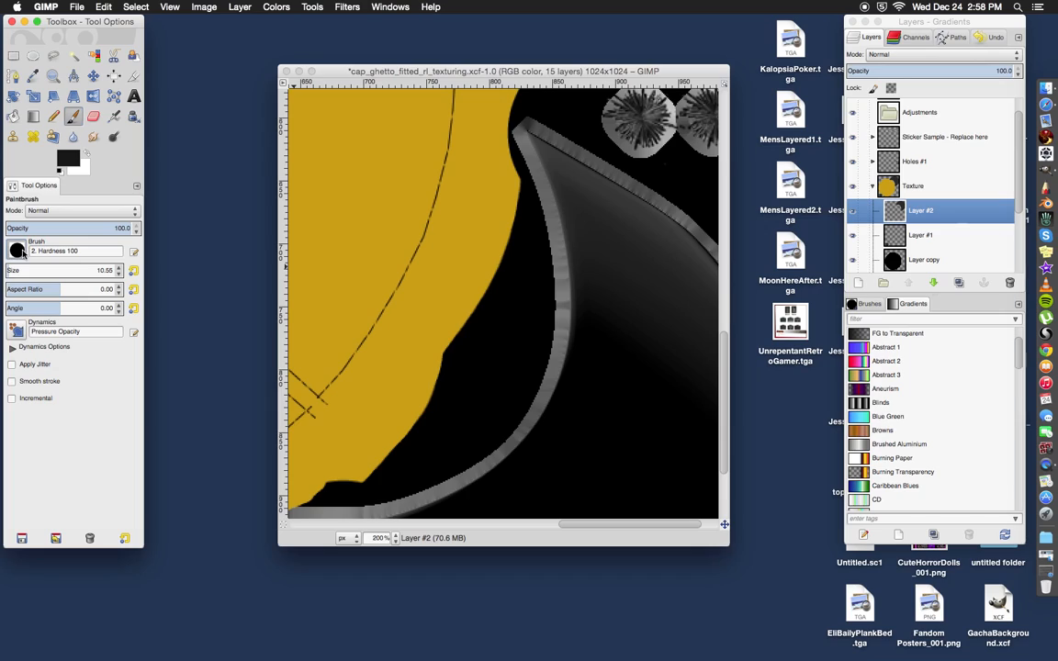
left_click(19, 253)
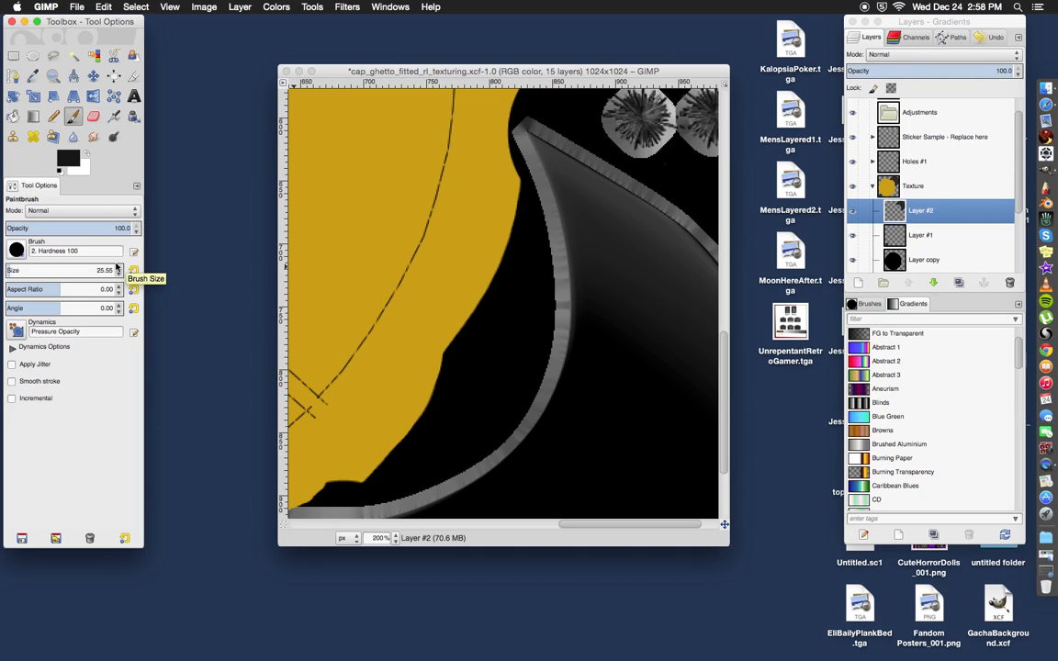
left_click(117, 268)
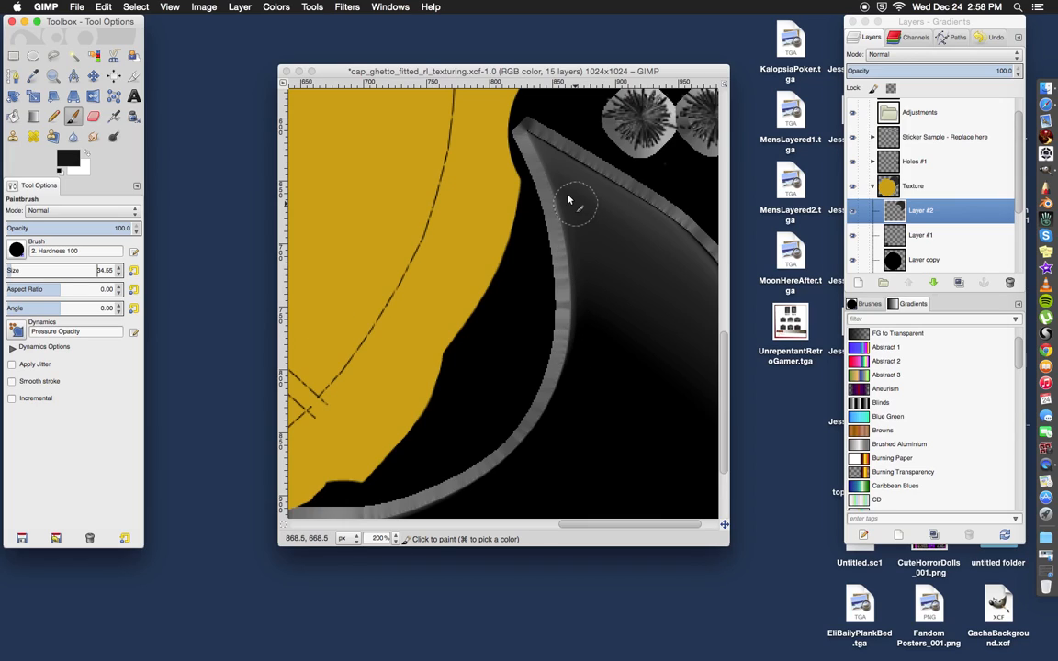
left_click(534, 138)
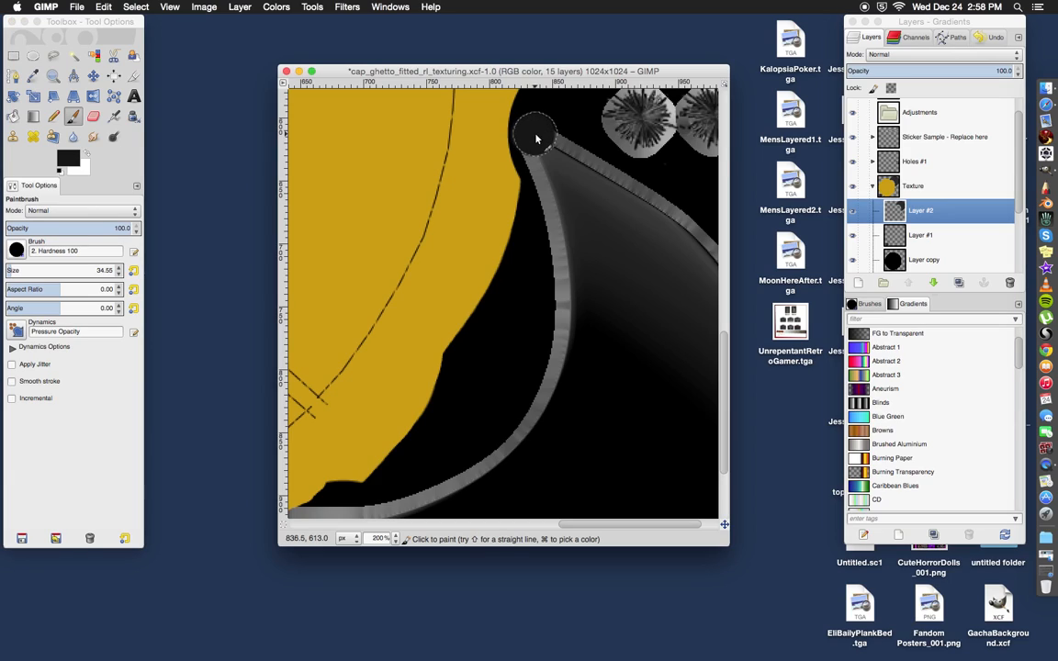
left_click_drag(558, 150, 579, 164)
mouse_move(657, 210)
left_mouse_down()
mouse_move(689, 230)
mouse_move(547, 153)
mouse_move(541, 158)
left_mouse_up()
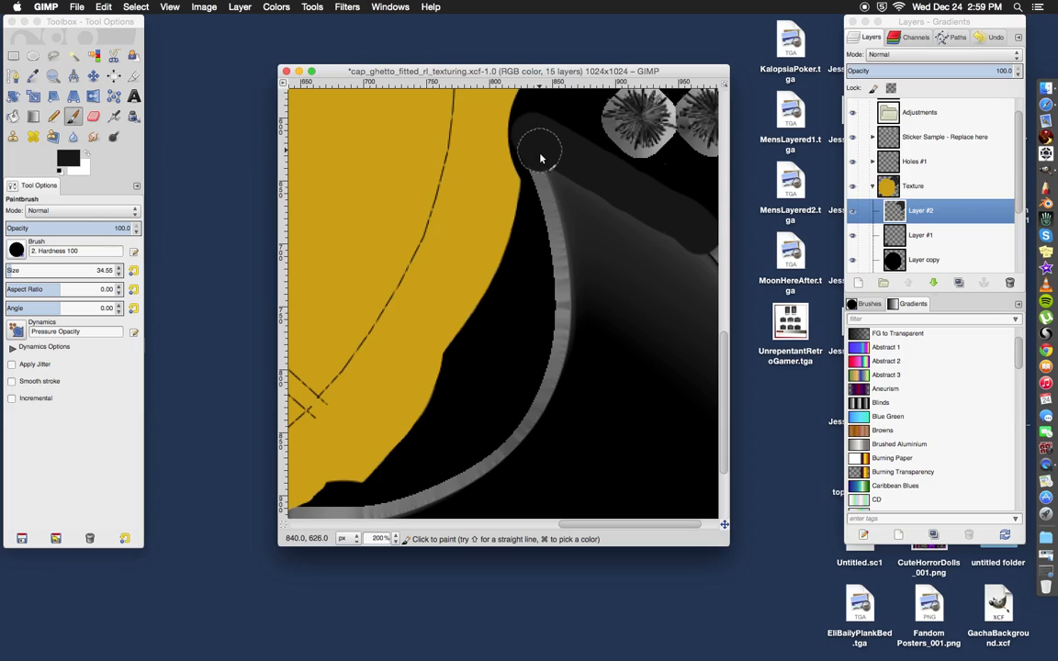
Step: Paint the underside's inner edge along the crown and its lower-left tip near-black
mouse_move(554, 198)
left_mouse_down()
mouse_move(556, 296)
mouse_move(570, 196)
mouse_move(624, 222)
left_mouse_up()
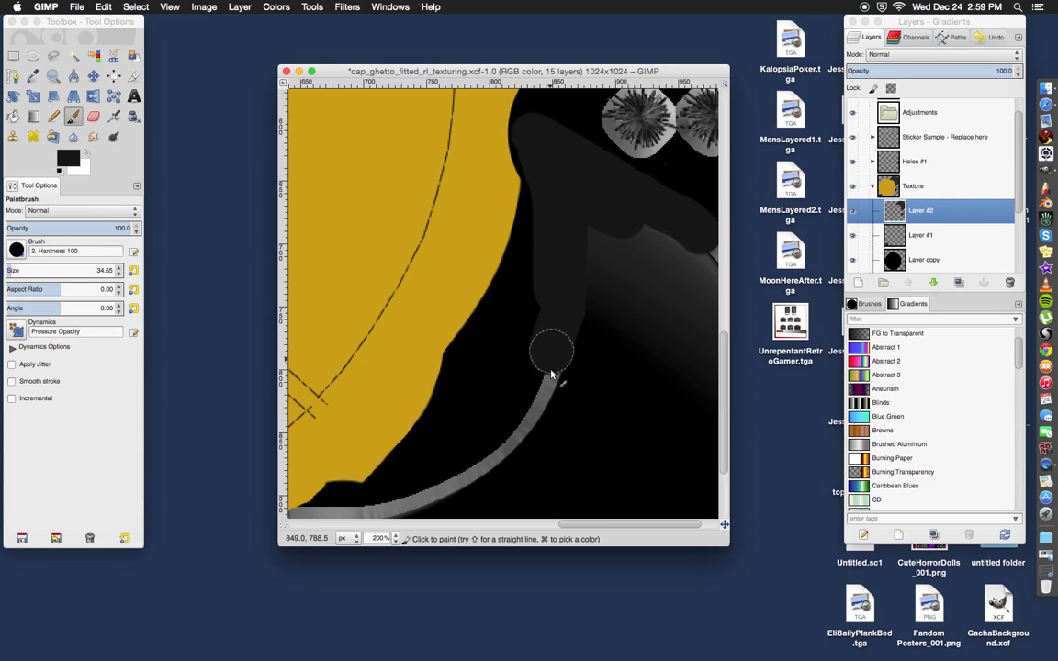
left_click_drag(542, 401, 443, 492)
scroll(455, 441, "down", 5)
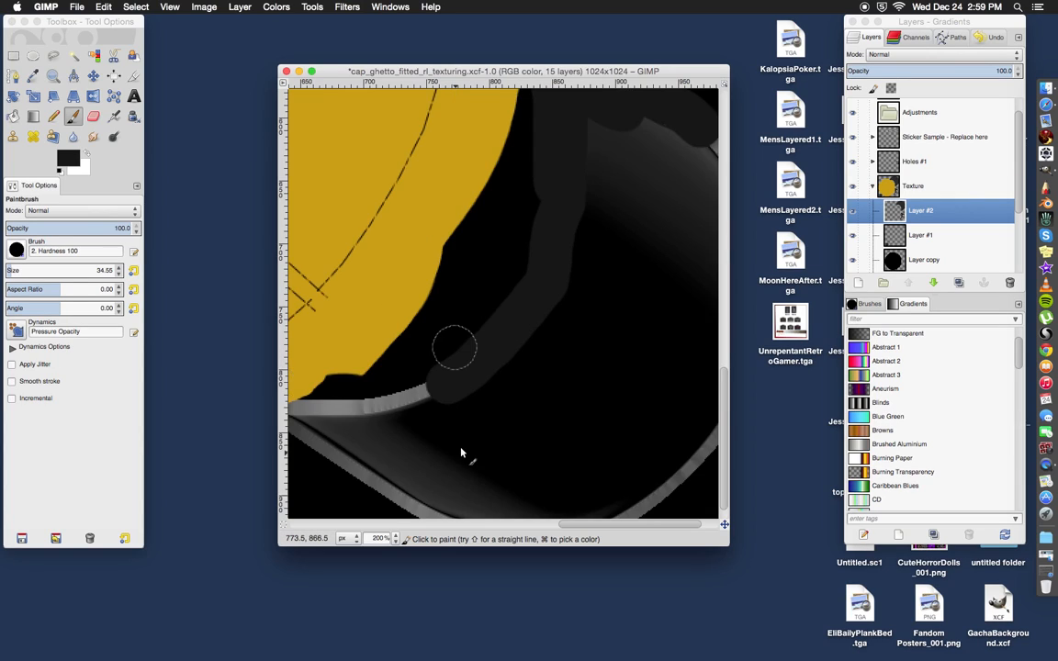
scroll(466, 397, "left", 4)
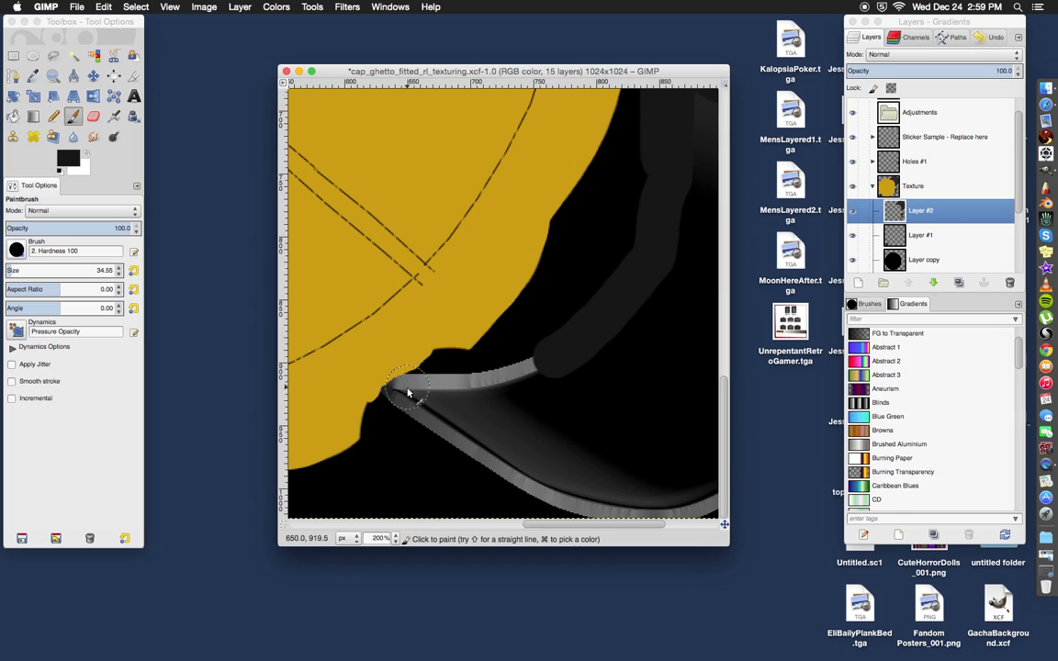
mouse_move(538, 366)
left_mouse_down()
mouse_move(553, 361)
mouse_move(418, 393)
mouse_move(464, 447)
mouse_move(562, 496)
mouse_move(567, 489)
left_mouse_up()
left_click(406, 395)
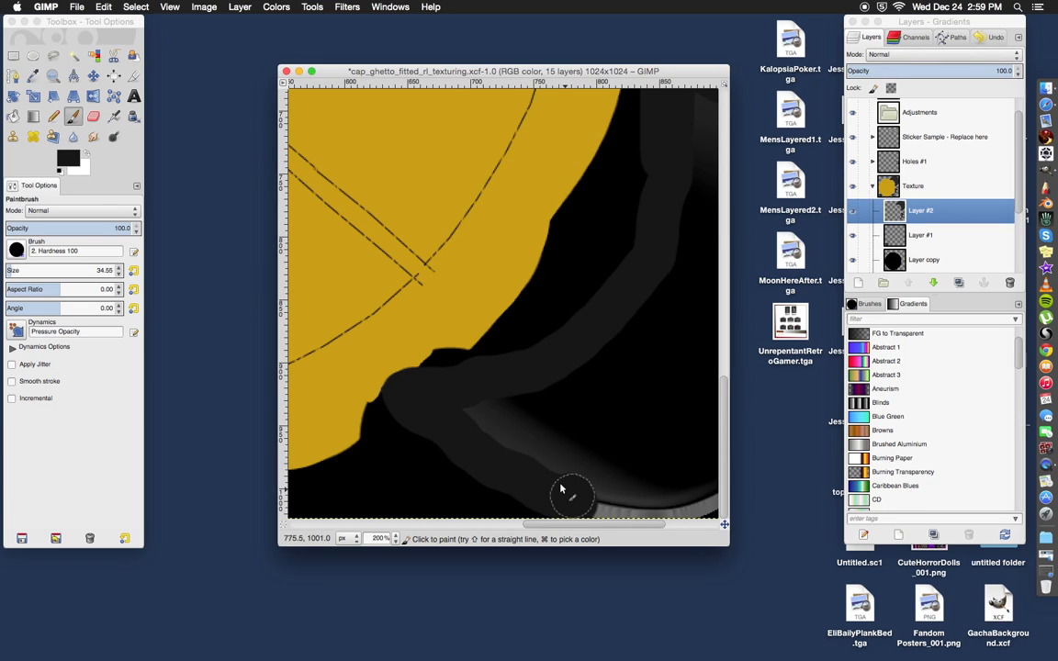
mouse_move(554, 397)
left_mouse_down()
mouse_move(485, 437)
mouse_move(574, 469)
mouse_move(551, 433)
mouse_move(564, 438)
mouse_move(520, 424)
left_mouse_up()
Step: Cover the gray outer rim of the brim's underside with near-black, from the lower edge up to the eyelets' side
scroll(520, 424, "right", 5)
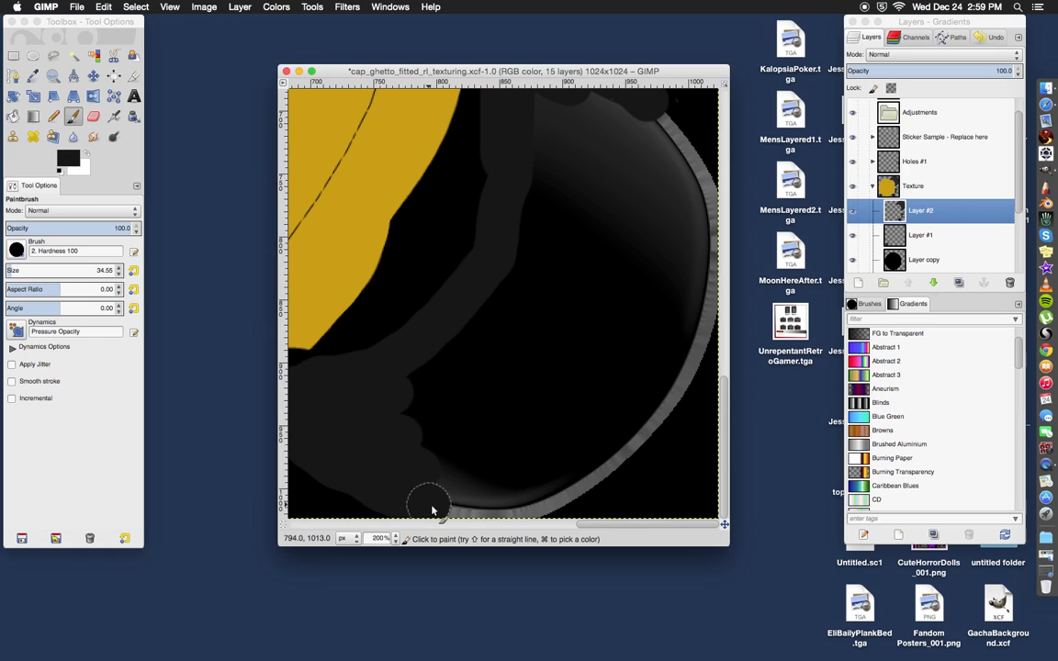
left_click_drag(430, 504, 497, 510)
left_click_drag(557, 497, 601, 474)
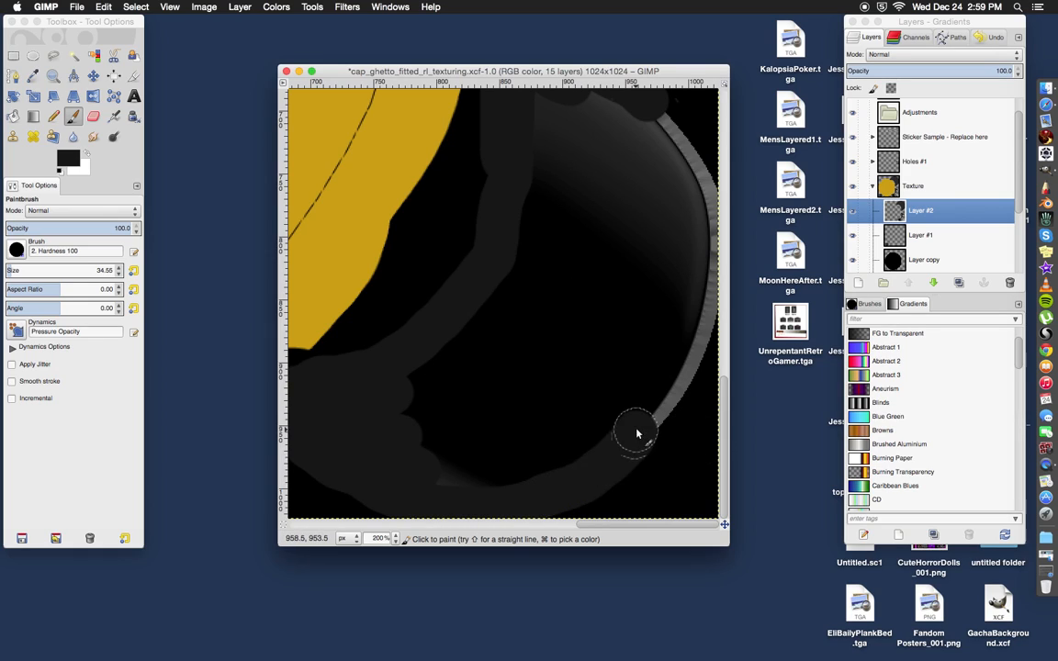
mouse_move(637, 434)
left_mouse_down()
mouse_move(687, 360)
mouse_move(703, 269)
mouse_move(703, 199)
mouse_move(650, 127)
left_mouse_up()
Step: Fill the remaining interior of the brim's underside with near-black and return the zoom to 66.7%
mouse_move(676, 215)
left_mouse_down()
mouse_move(660, 332)
mouse_move(611, 420)
mouse_move(581, 447)
mouse_move(426, 474)
mouse_move(418, 419)
mouse_move(427, 380)
mouse_move(416, 384)
mouse_move(451, 371)
mouse_move(456, 440)
mouse_move(440, 452)
mouse_move(490, 480)
mouse_move(570, 458)
mouse_move(582, 439)
mouse_move(525, 435)
mouse_move(605, 387)
mouse_move(576, 411)
mouse_move(520, 418)
mouse_move(524, 398)
mouse_move(486, 387)
mouse_move(506, 374)
mouse_move(460, 344)
mouse_move(482, 341)
mouse_move(484, 352)
mouse_move(477, 446)
left_mouse_up()
scroll(484, 344, "up", 3)
mouse_move(518, 378)
left_mouse_down()
mouse_move(547, 210)
mouse_move(615, 215)
mouse_move(647, 279)
left_mouse_up()
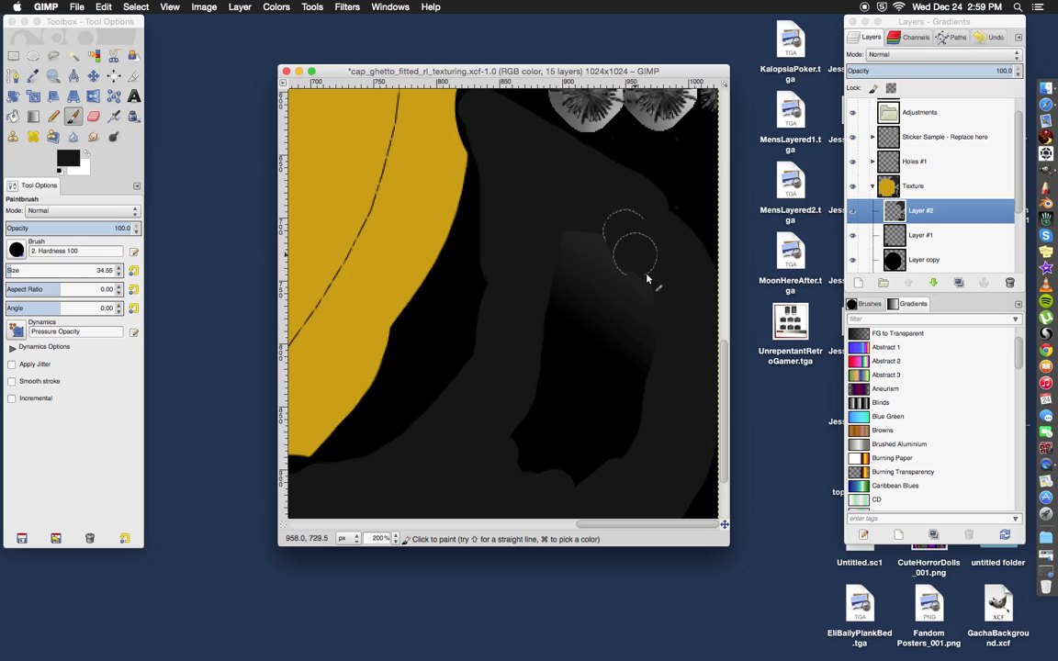
mouse_move(635, 403)
left_mouse_down()
mouse_move(620, 442)
mouse_move(574, 484)
mouse_move(524, 467)
mouse_move(511, 439)
mouse_move(560, 458)
mouse_move(605, 399)
mouse_move(619, 349)
mouse_move(613, 249)
mouse_move(575, 231)
mouse_move(538, 348)
mouse_move(536, 430)
mouse_move(556, 395)
mouse_move(582, 249)
mouse_move(601, 261)
mouse_move(604, 284)
mouse_move(578, 425)
left_mouse_up()
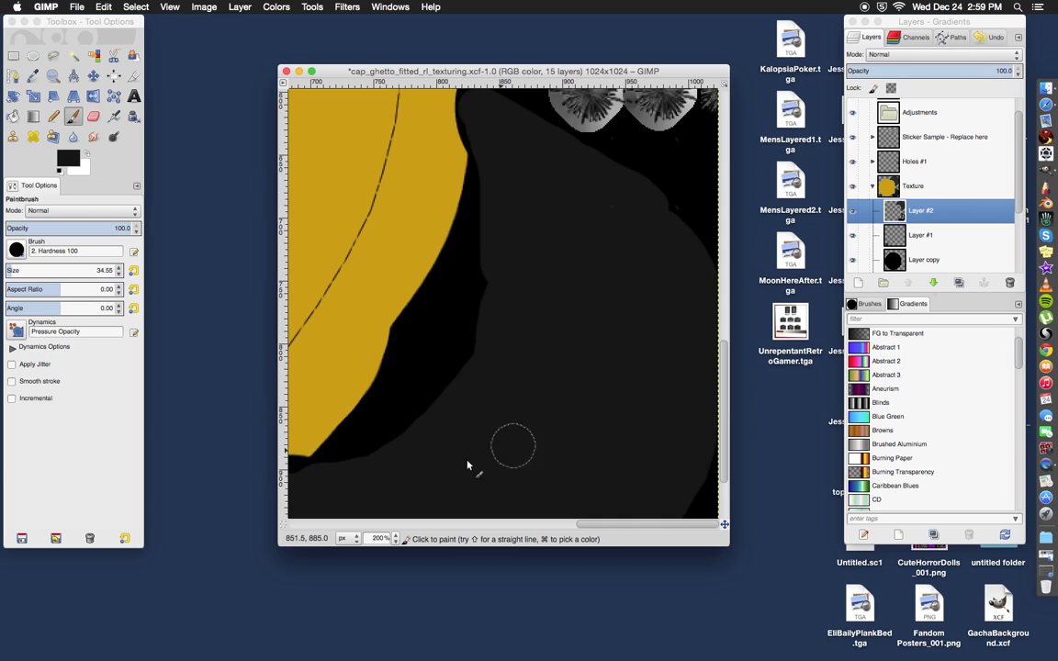
left_click(397, 539)
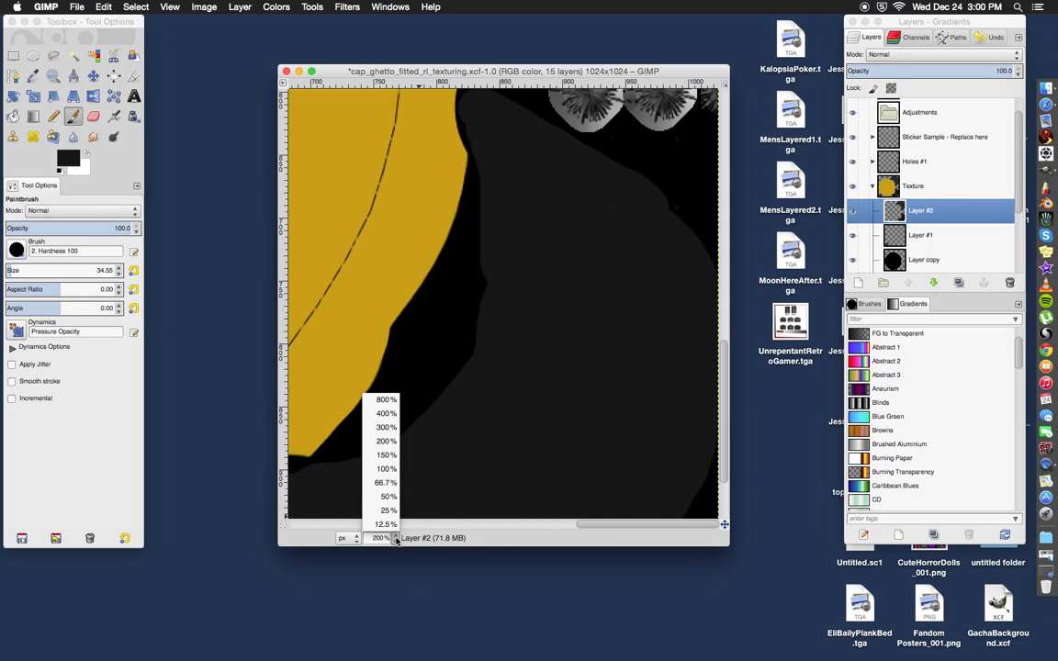
left_click(392, 485)
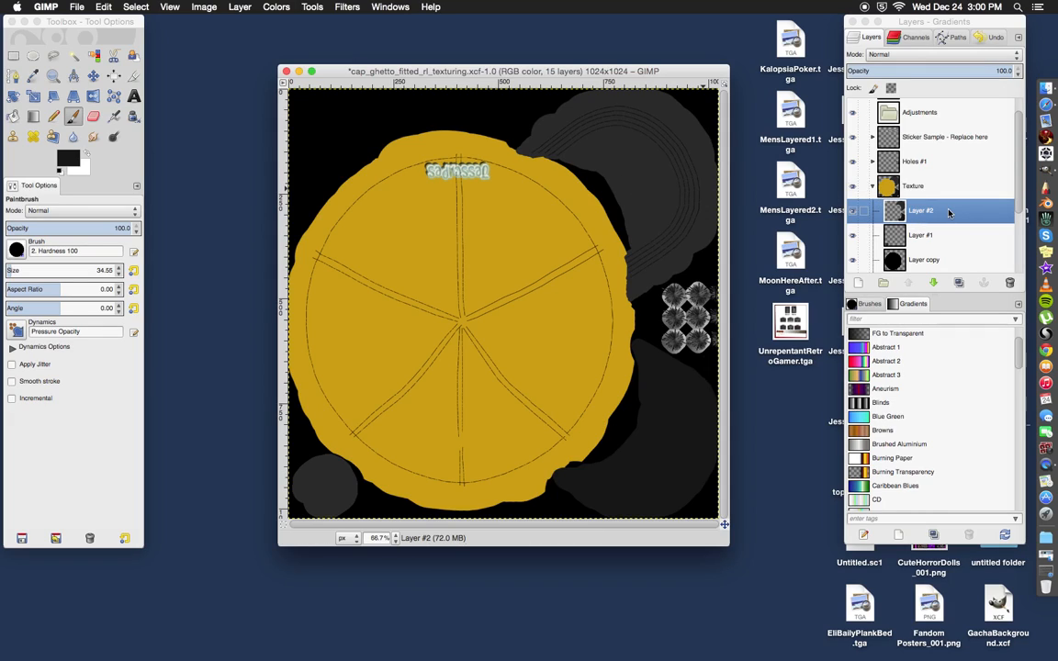
Step: Hide the UV Layer below the collapsed Texture group and toggle the Holes #1 group's visibility to check its contents
left_click(873, 186)
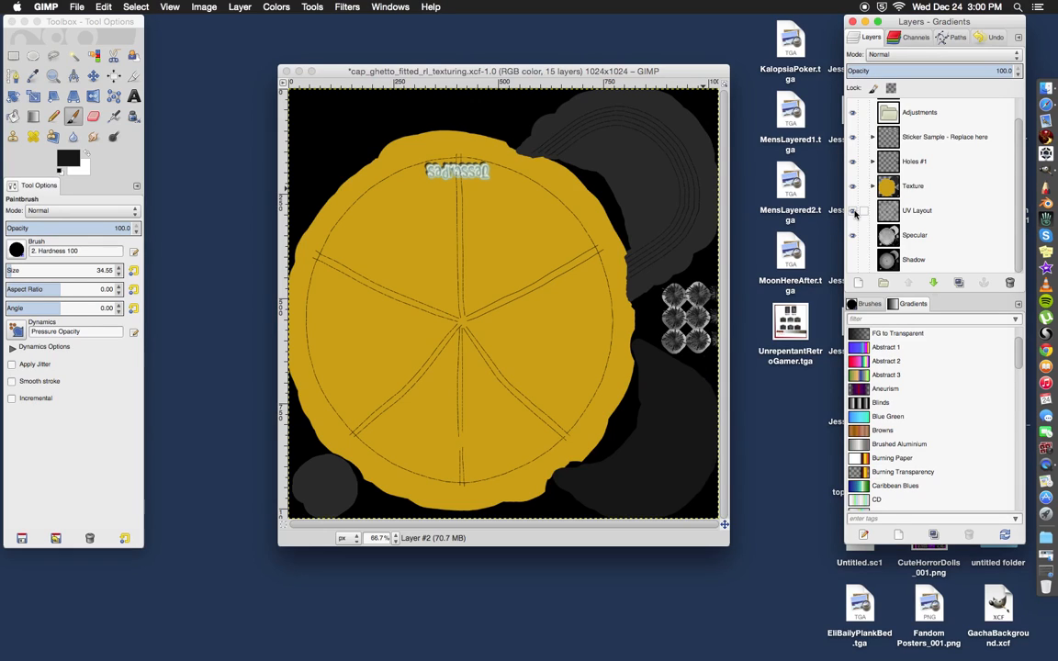
left_click(854, 210)
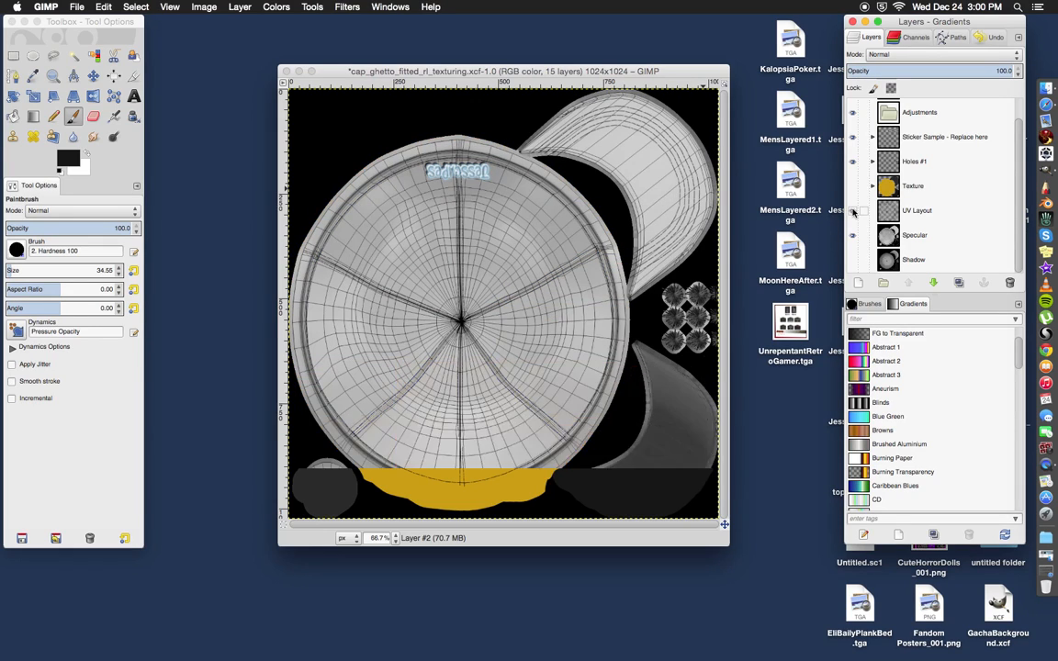
left_click(853, 211)
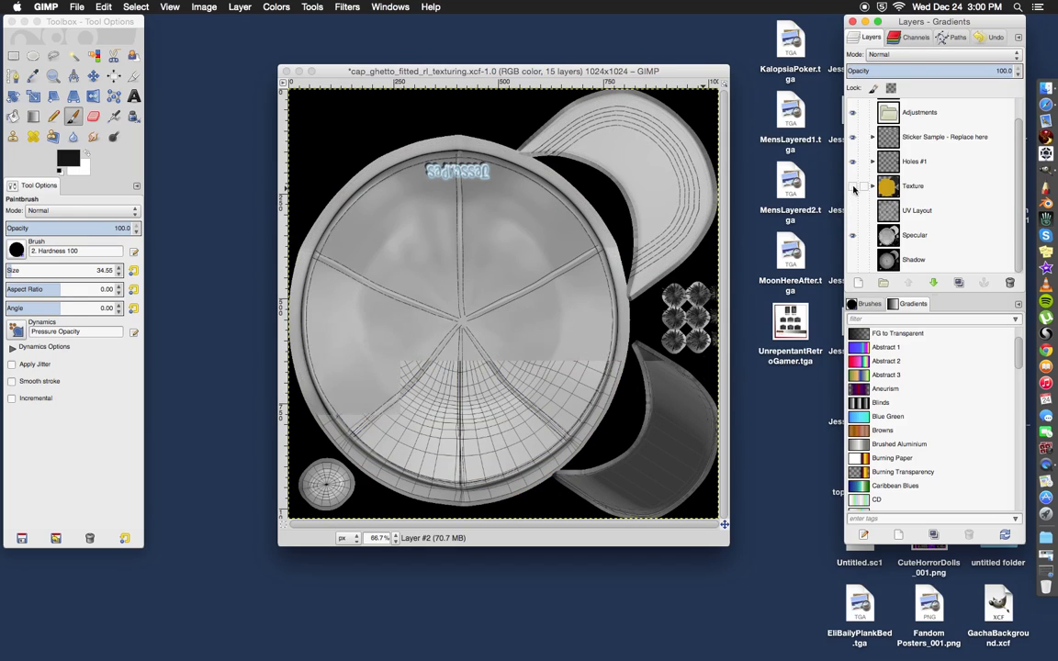
scroll(905, 209, "up", 2)
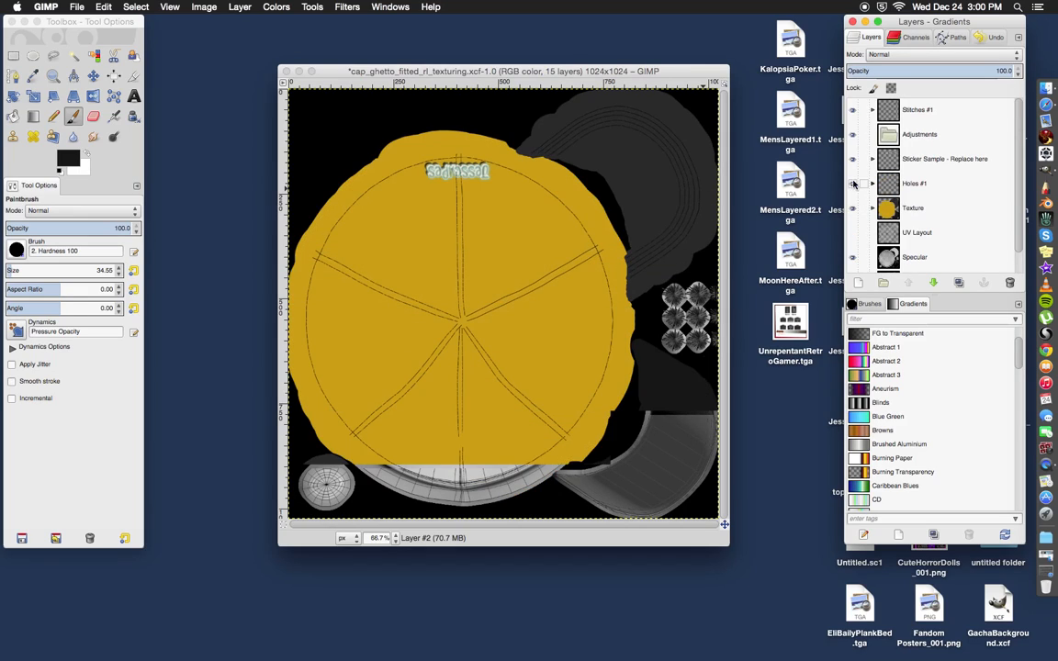
left_click(853, 184)
left_click(853, 183)
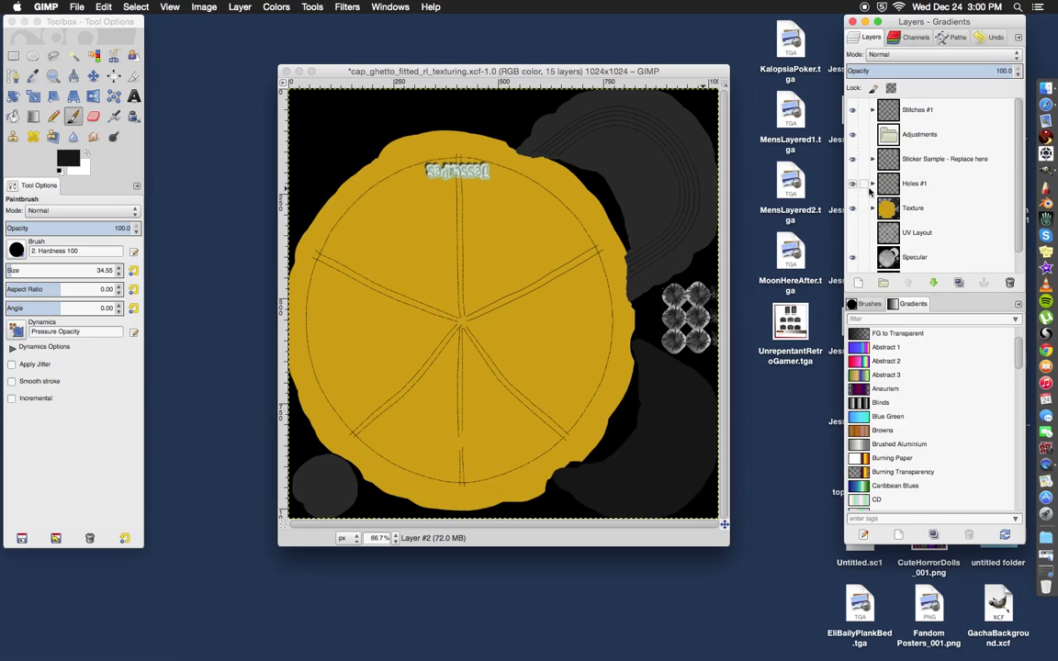
Step: Add a new layer above the Holes layer inside the Holes #1 group
left_click(872, 184)
right_click(904, 210)
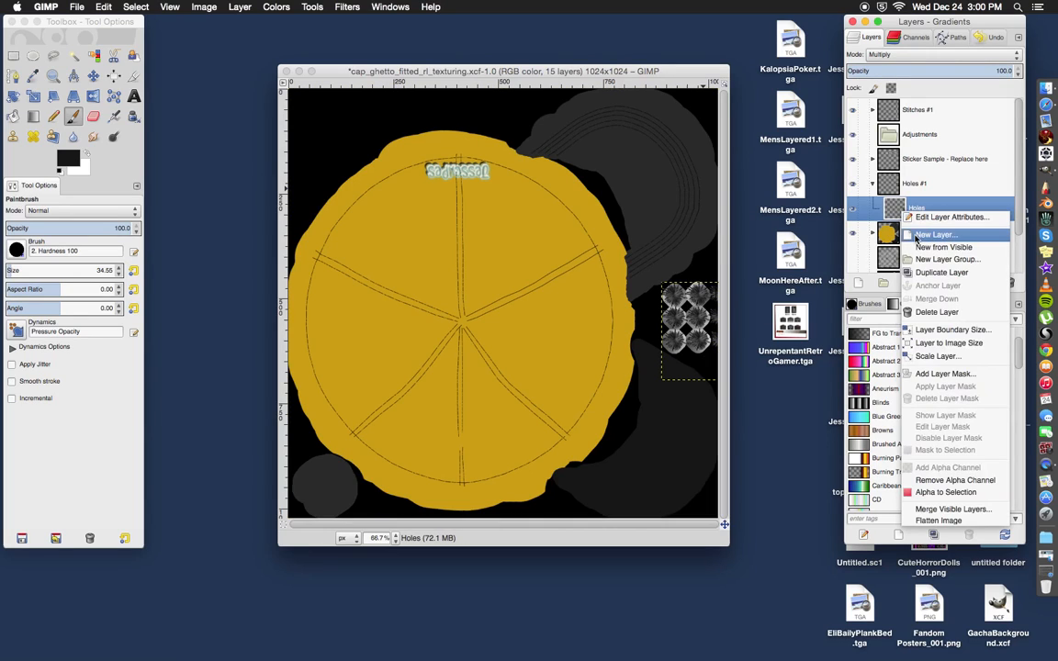
left_click(915, 236)
left_click(139, 202)
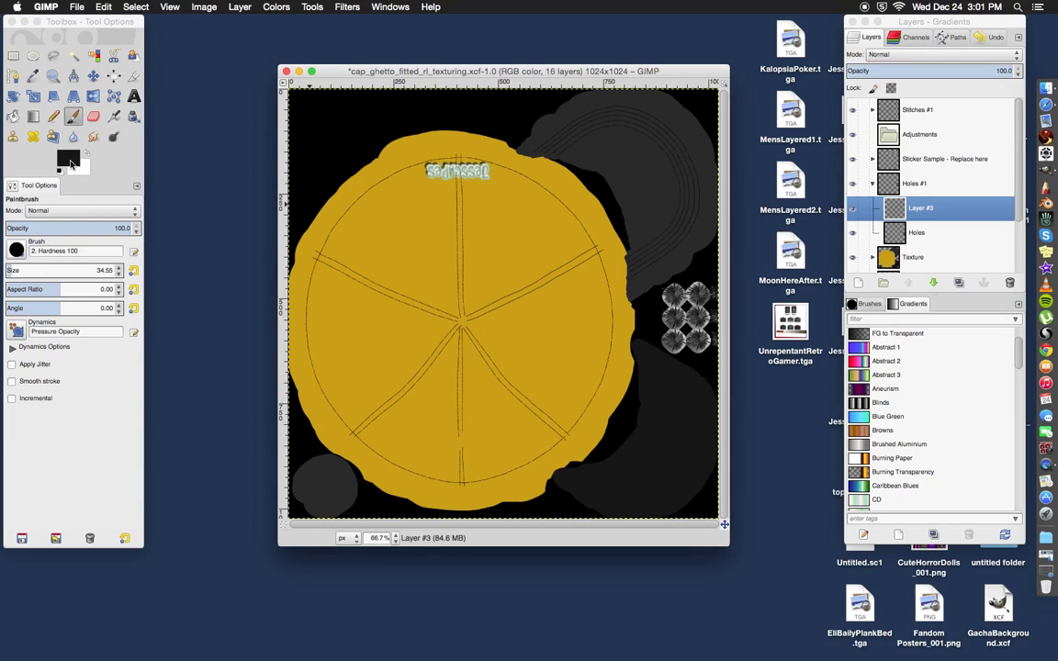
Step: Paint over the six eyelets on the new layer with dark gray 2a2a2a using the Paintbrush at size 88.12
left_click(70, 164)
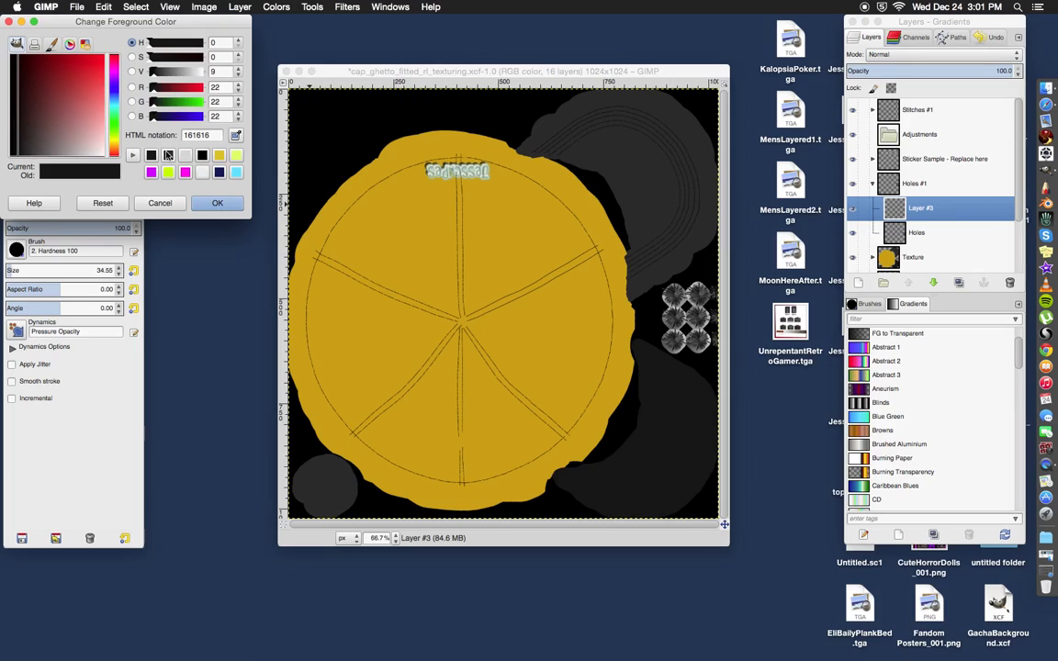
left_click(168, 156)
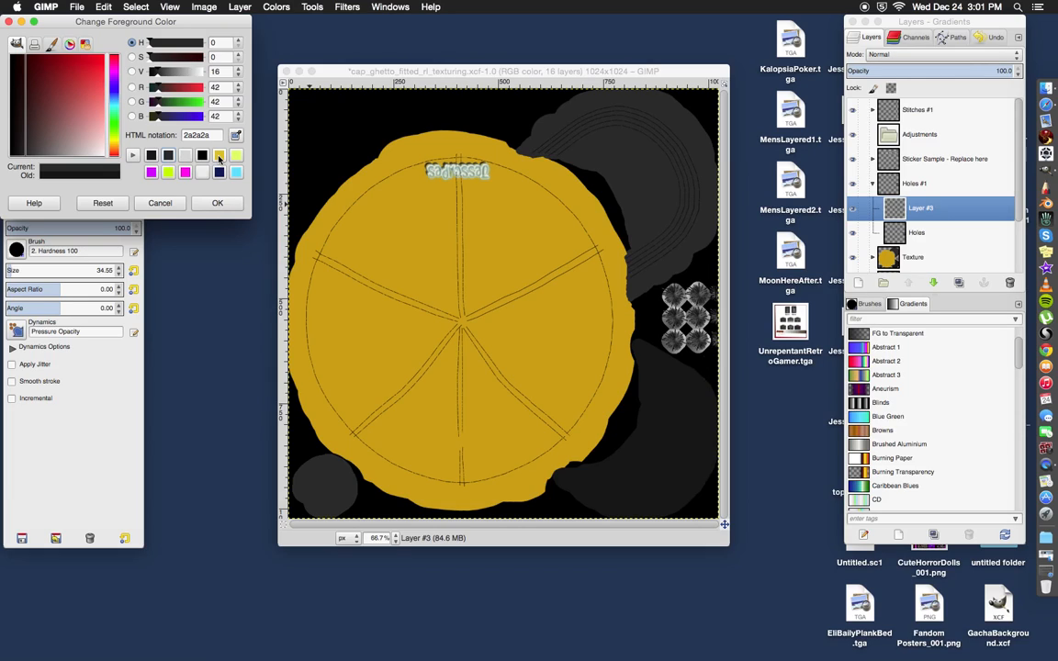
left_click(200, 207)
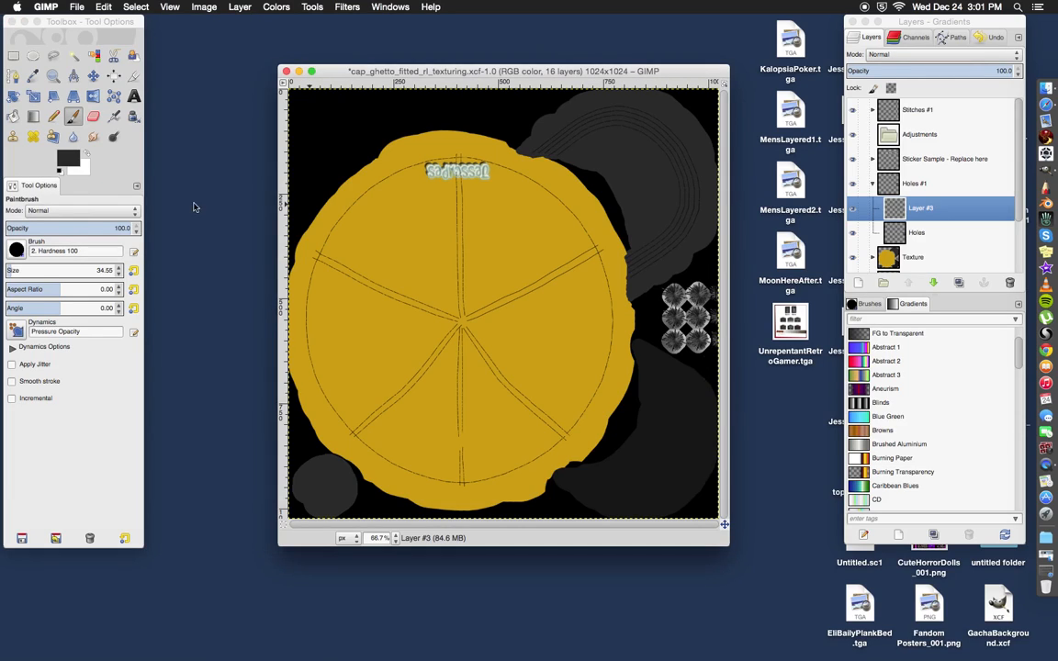
left_click(19, 251)
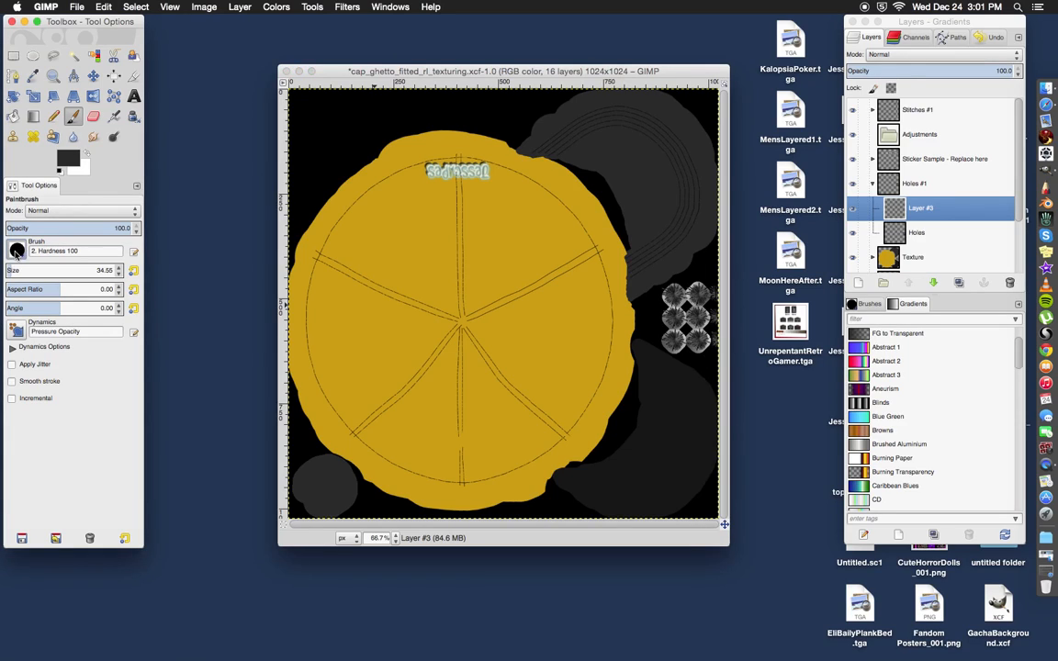
left_click(16, 254)
left_click(24, 159)
left_click(678, 296)
mouse_move(682, 299)
left_mouse_down()
mouse_move(675, 343)
mouse_move(699, 335)
mouse_move(702, 345)
mouse_move(707, 315)
left_mouse_up()
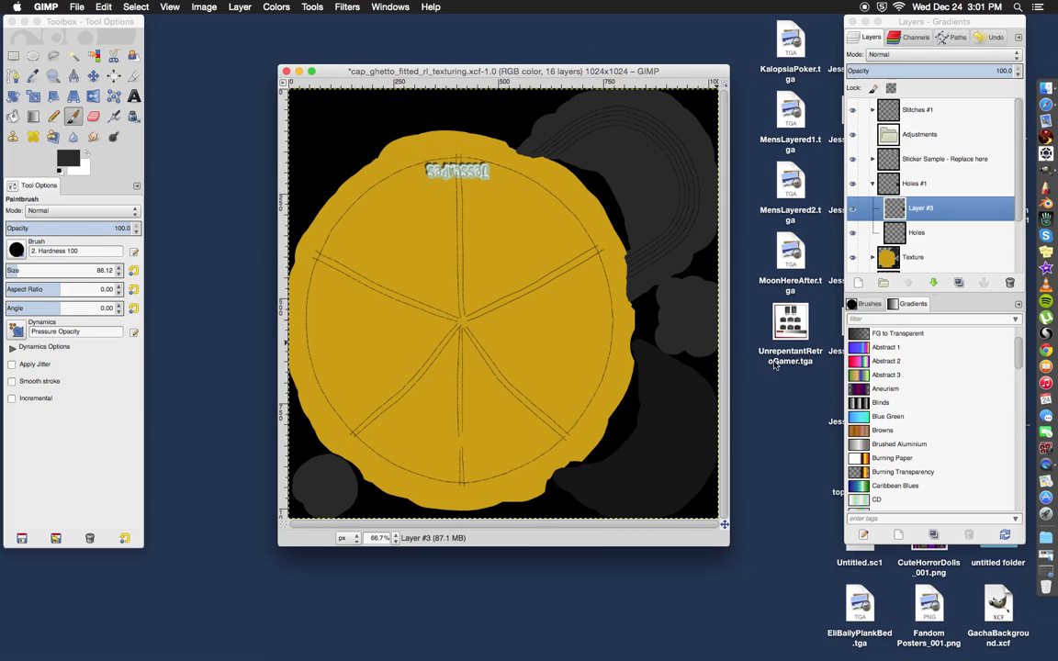
Step: Set Layer #3 to Overlay blending and add a new layer above it inside the Holes #1 group
left_click(919, 54)
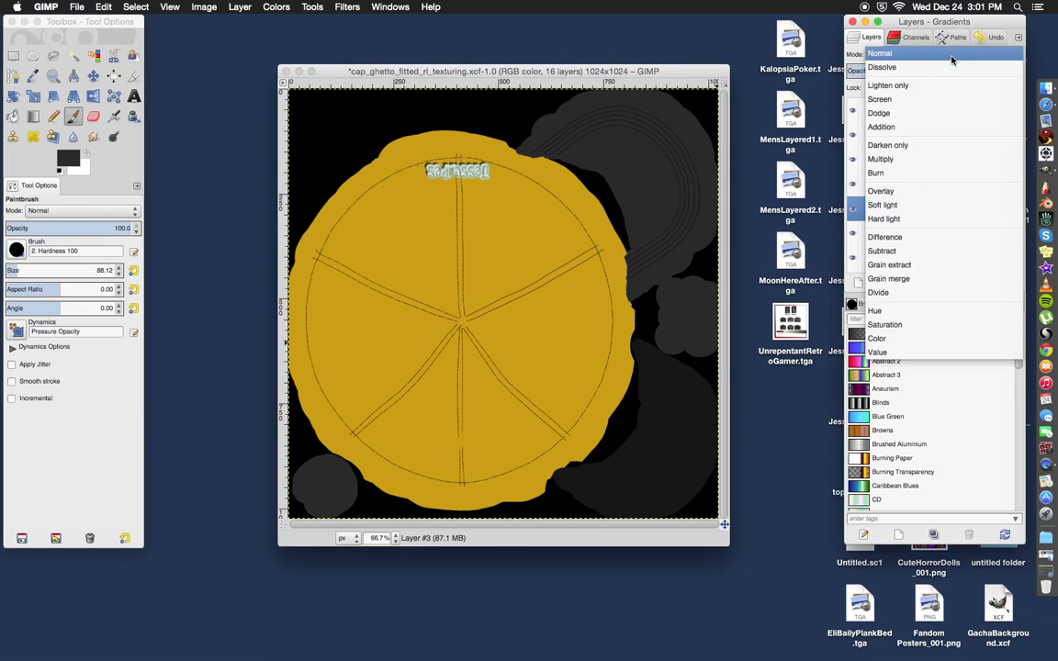
left_click(920, 190)
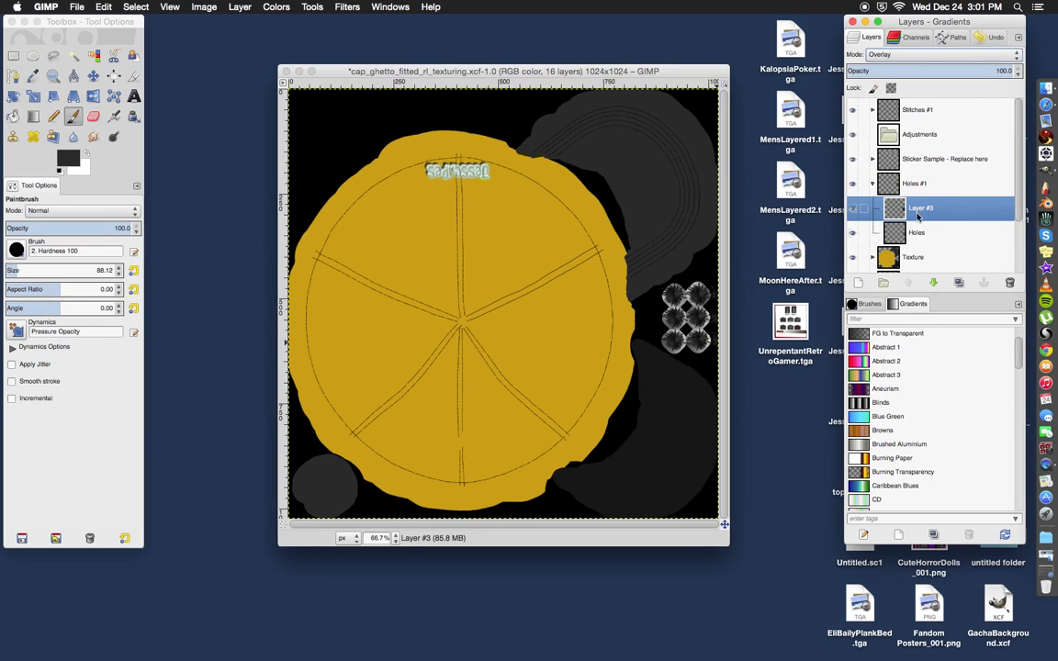
right_click(919, 211)
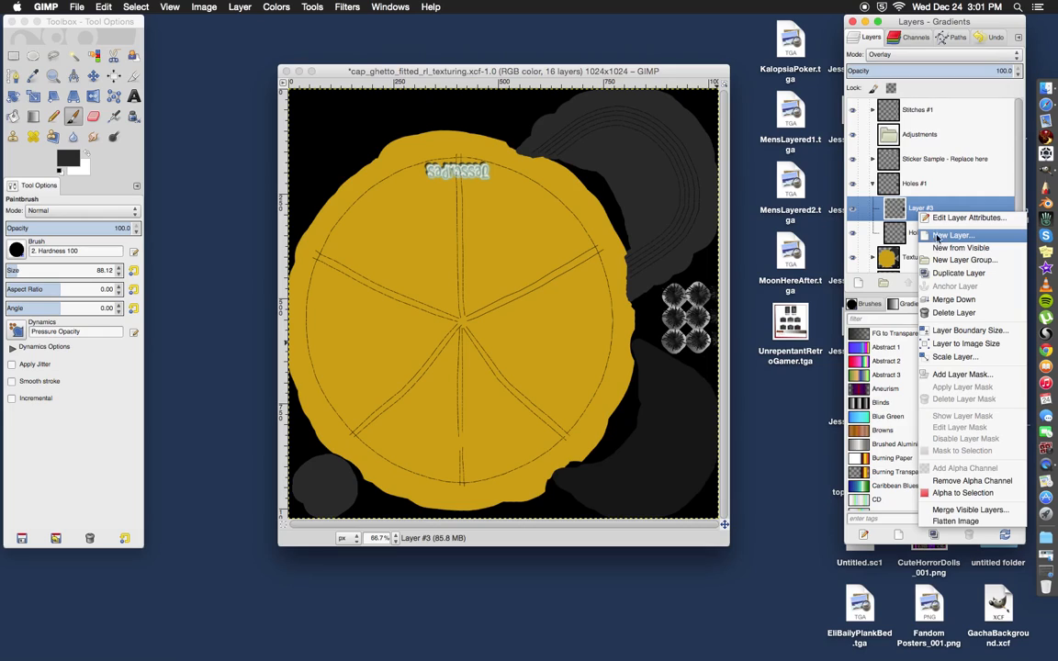
left_click(946, 236)
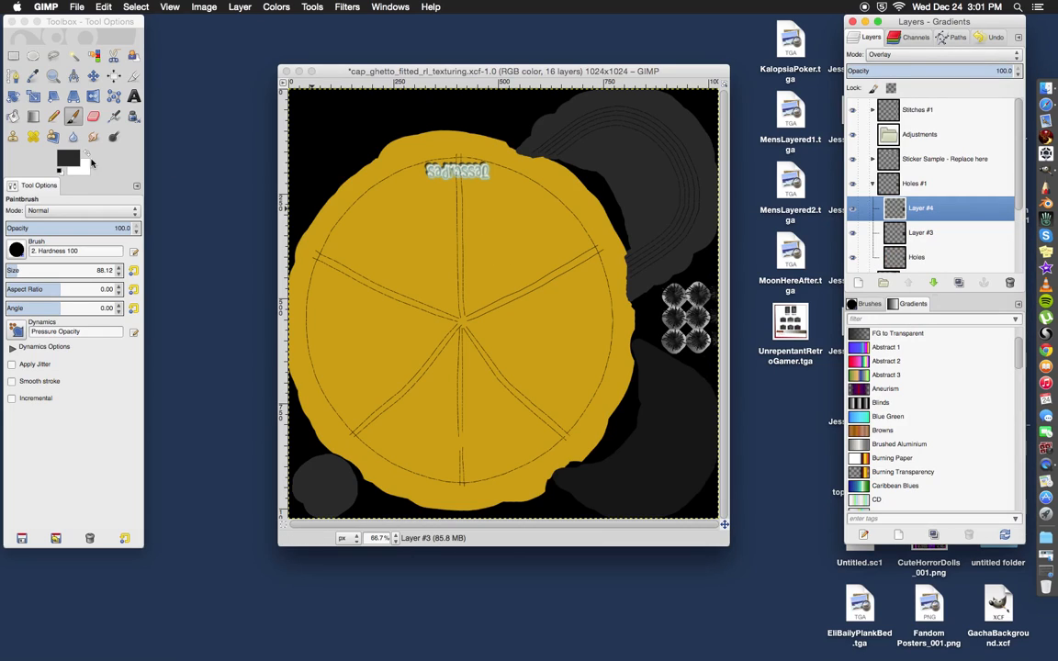
Step: Set the foreground color to light gray d5d5d5 and switch to the Bucket Fill tool
left_click(71, 158)
left_click(184, 156)
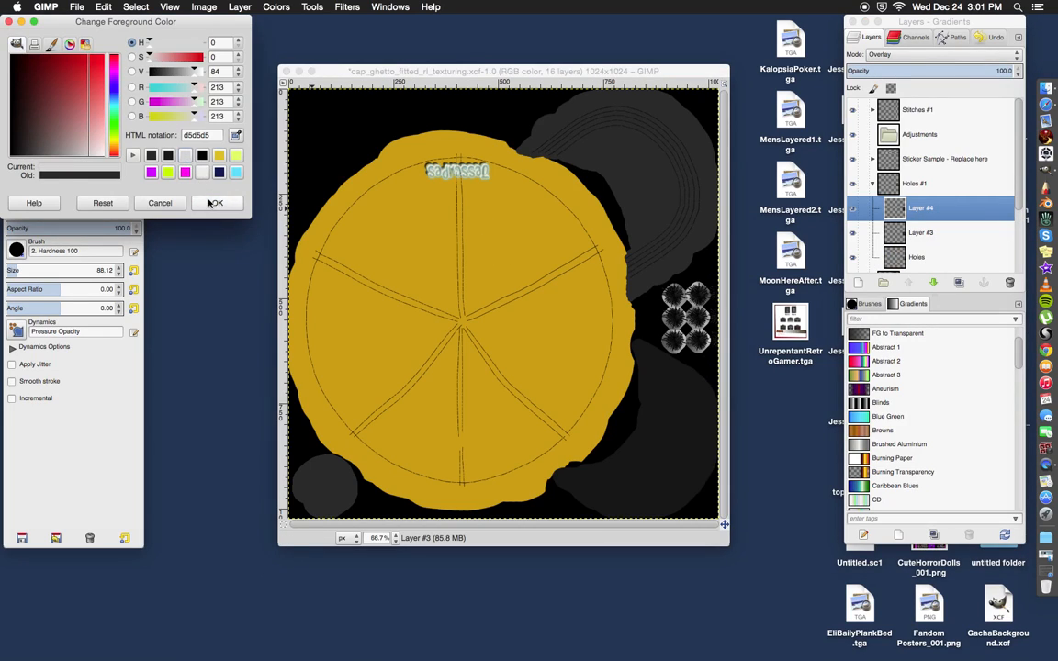
left_click(213, 203)
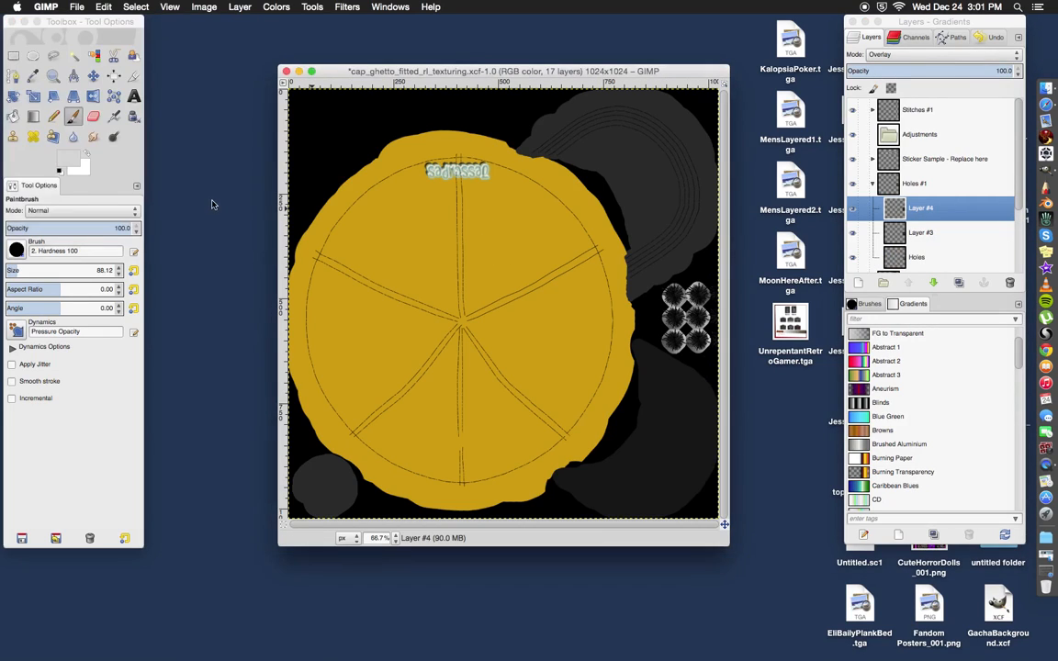
left_click(14, 117)
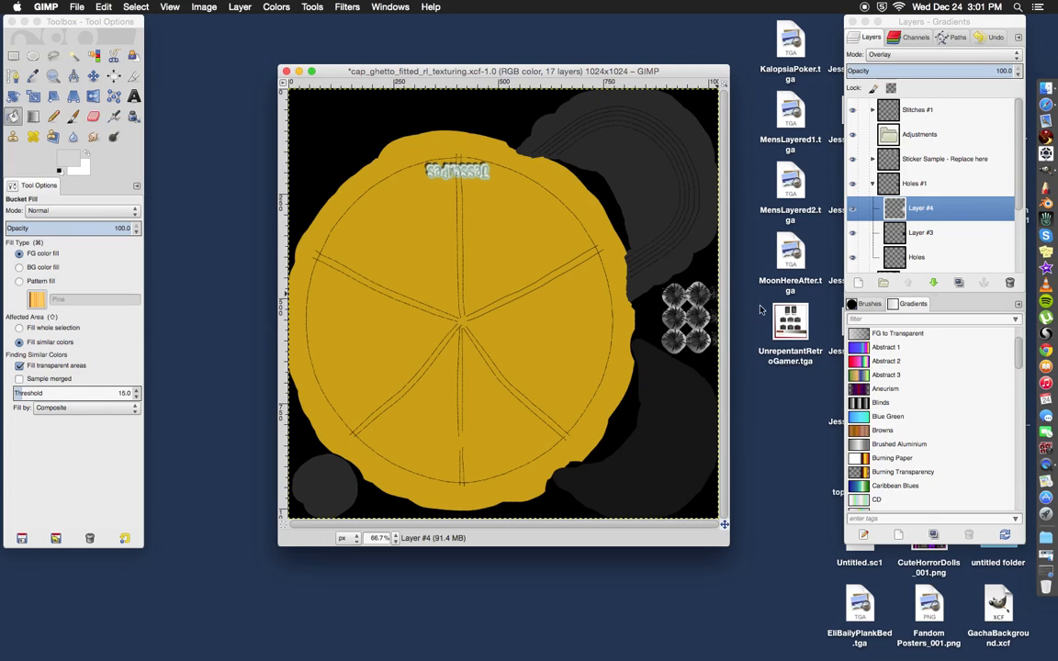
Step: Collapse the Holes #1 group and set up the Paintbrush with yellow e1bf1e as the foreground color
left_click(873, 184)
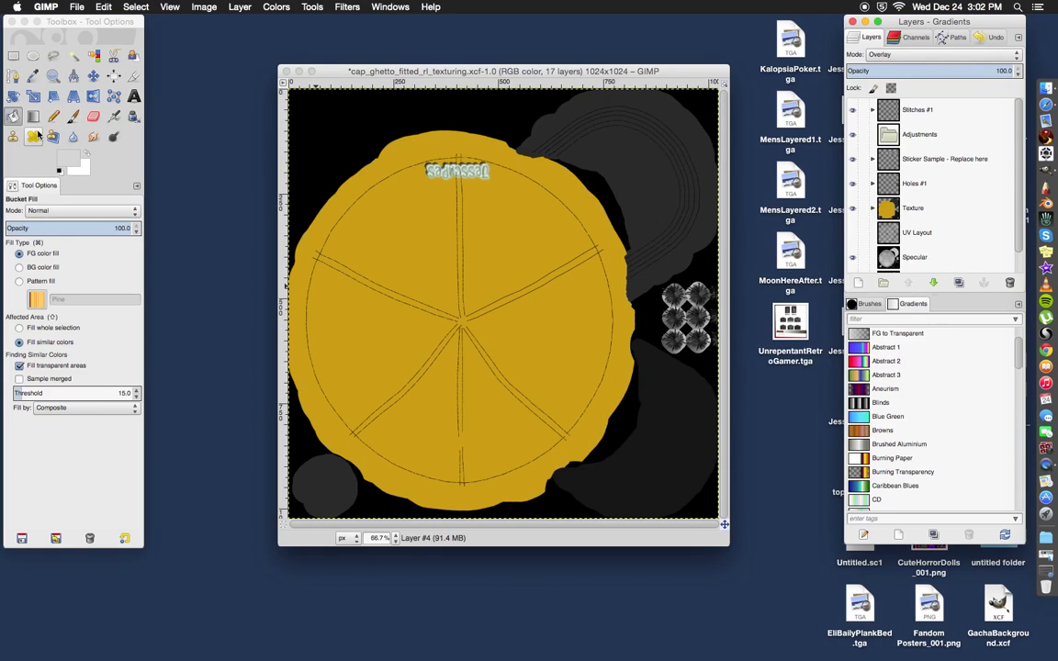
key("p")
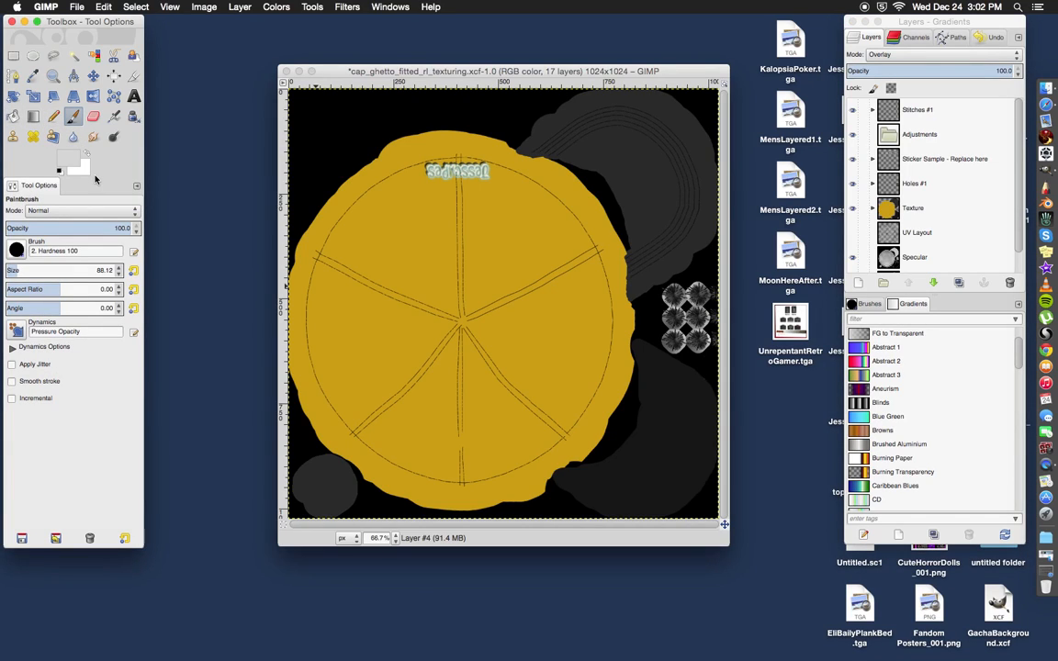
left_click(66, 154)
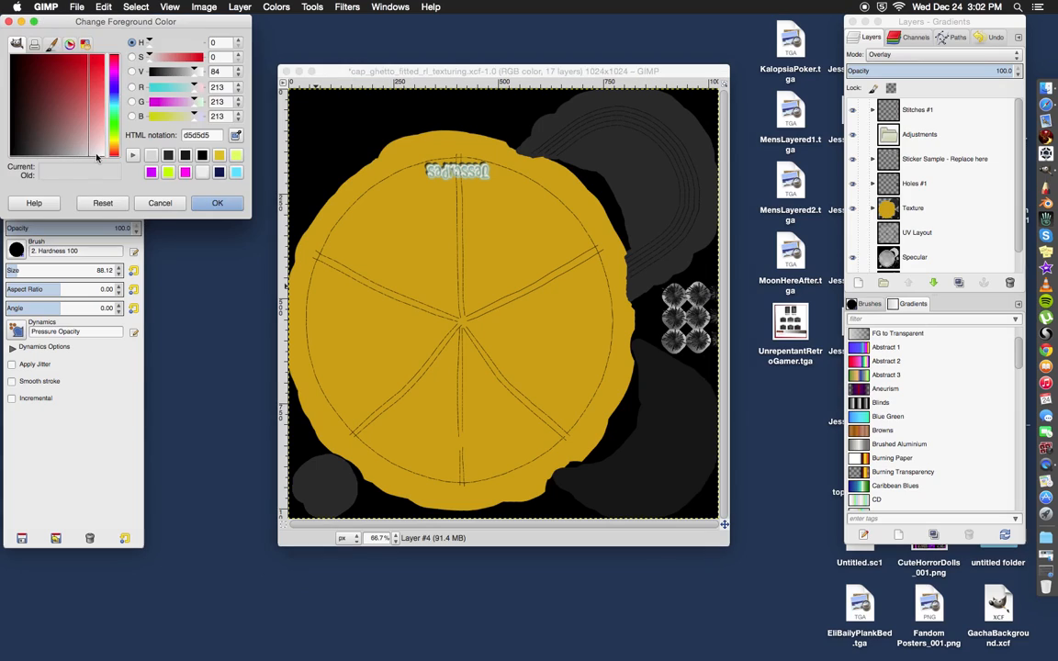
left_click(219, 154)
left_click(217, 203)
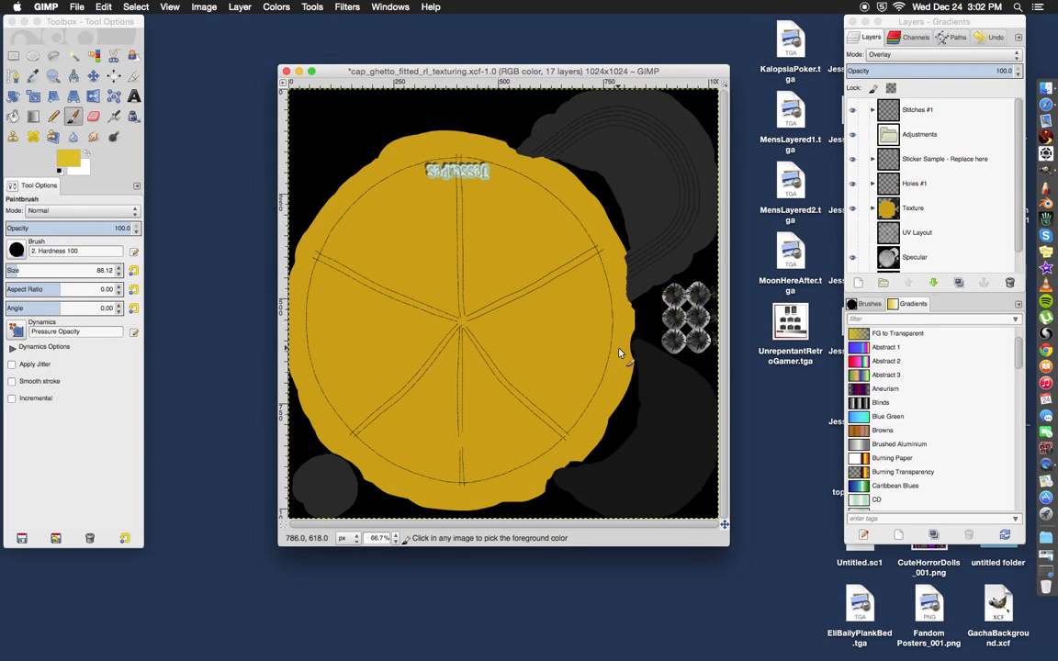
Step: Expand the Texture group and add a new transparent 1024 × 1024 layer above Layer #2
left_click(872, 208)
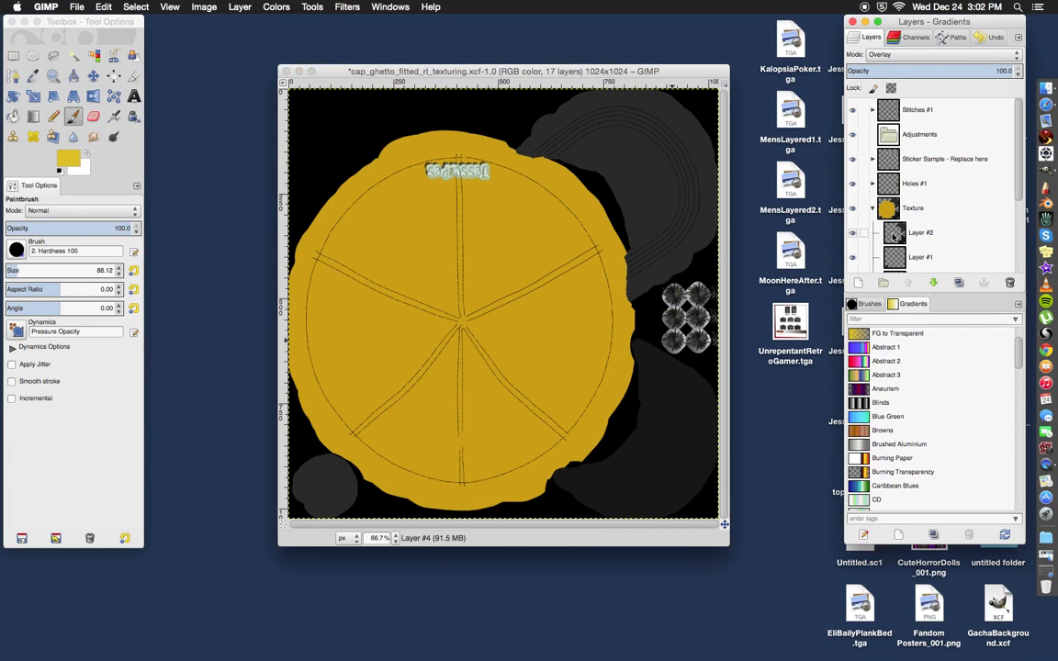
right_click(898, 234)
left_click(929, 262)
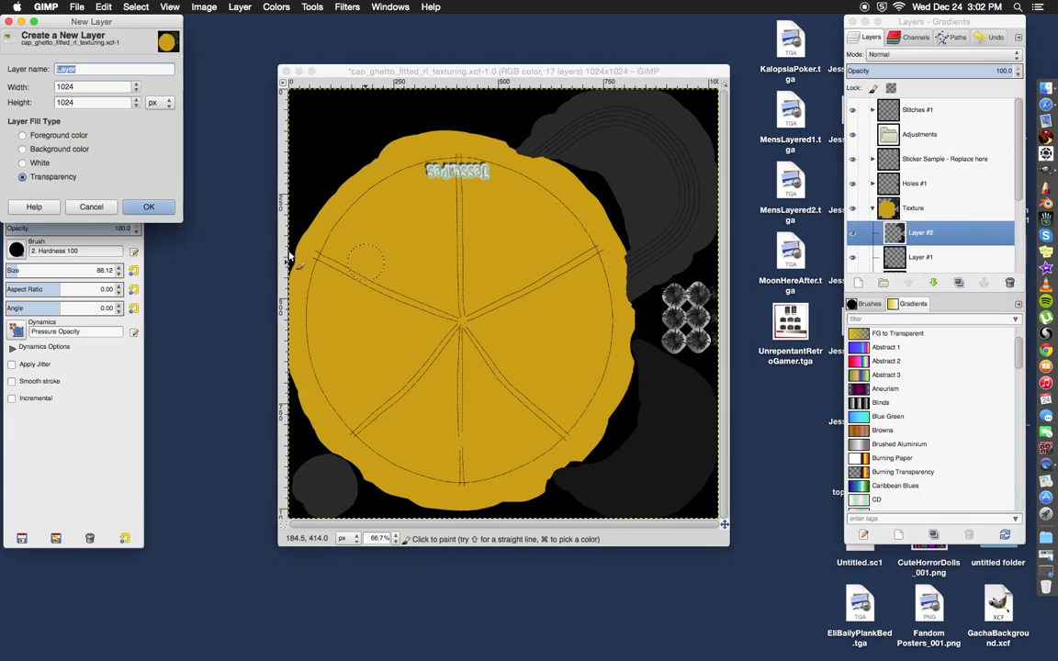
left_click(149, 206)
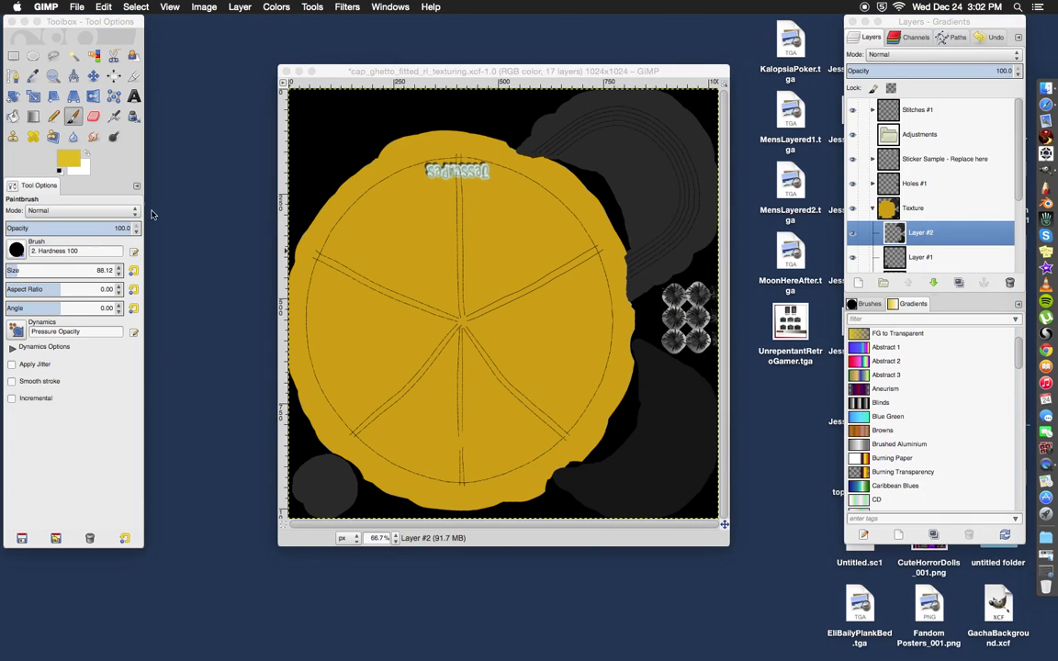
Step: Paint yellow e1bf1e over the six eyelets on the new layer with the Paintbrush at size 88.12
left_click(677, 298)
left_click(698, 297)
left_click(700, 317)
left_click(700, 338)
left_click(678, 341)
left_click(673, 318)
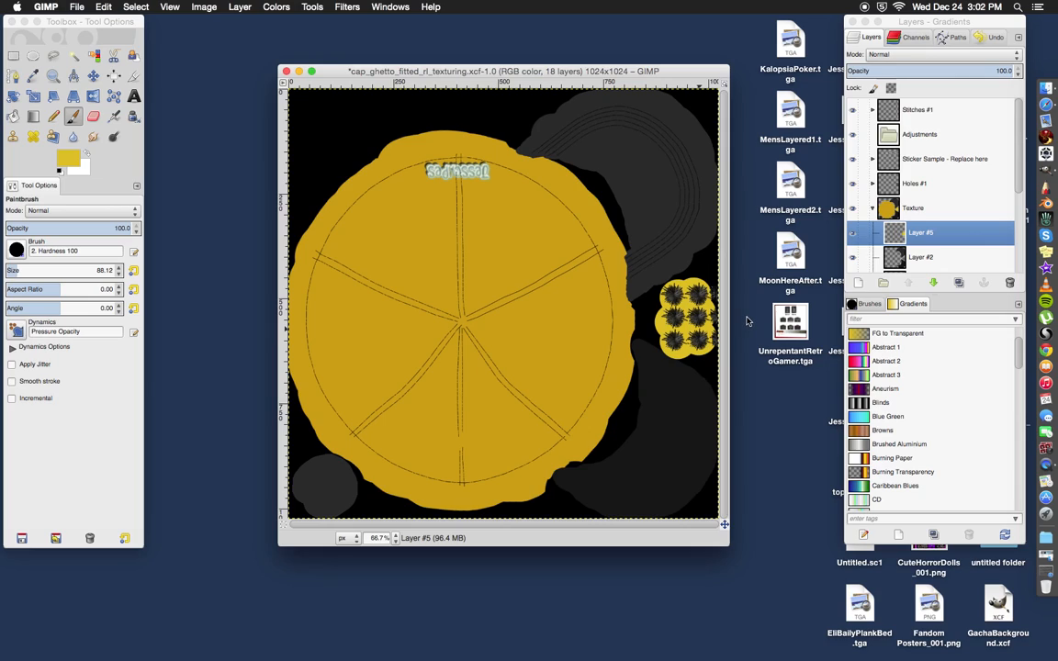
Step: Undo the yellow eyelet strokes and the new layer above Layer #2
key("ctrl+z")
key("ctrl+z")
key("ctrl+z")
key("ctrl+z")
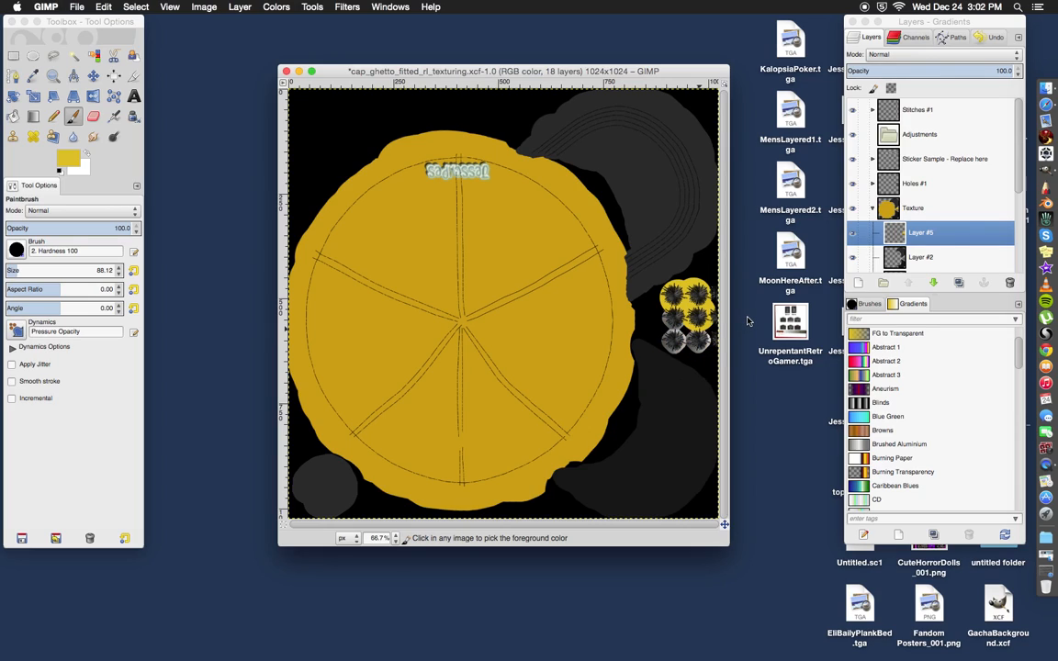
key("ctrl+z")
key("ctrl+z")
key("ctrl+z")
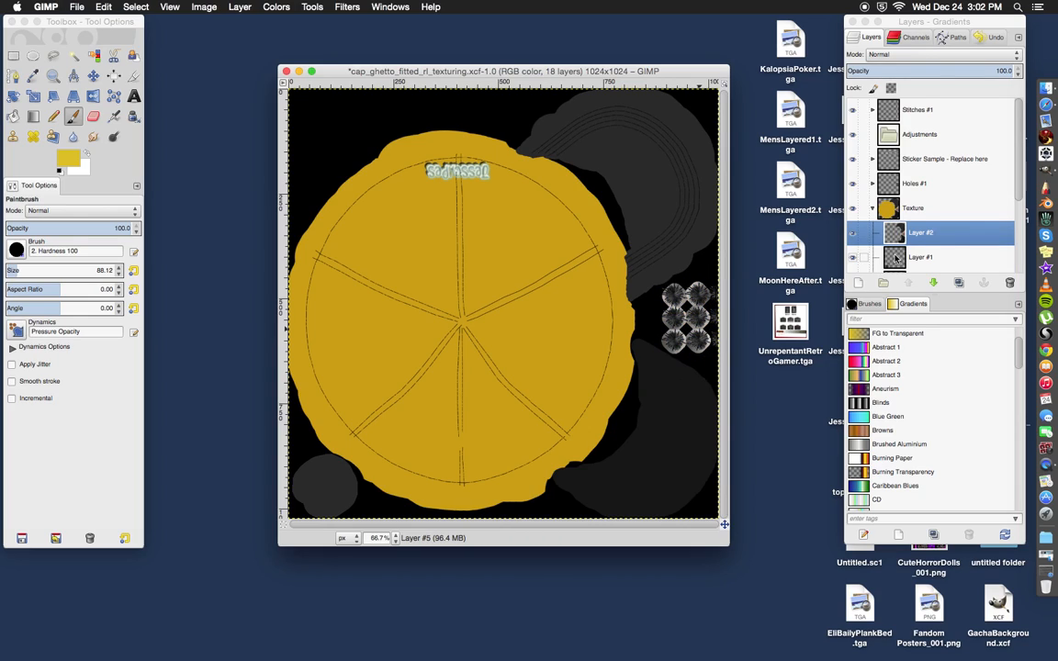
Step: Paint yellow over the six eyelets on the Texture group's lowest layer, the yellow crown layer
scroll(896, 259, "down", 3)
left_click(895, 228)
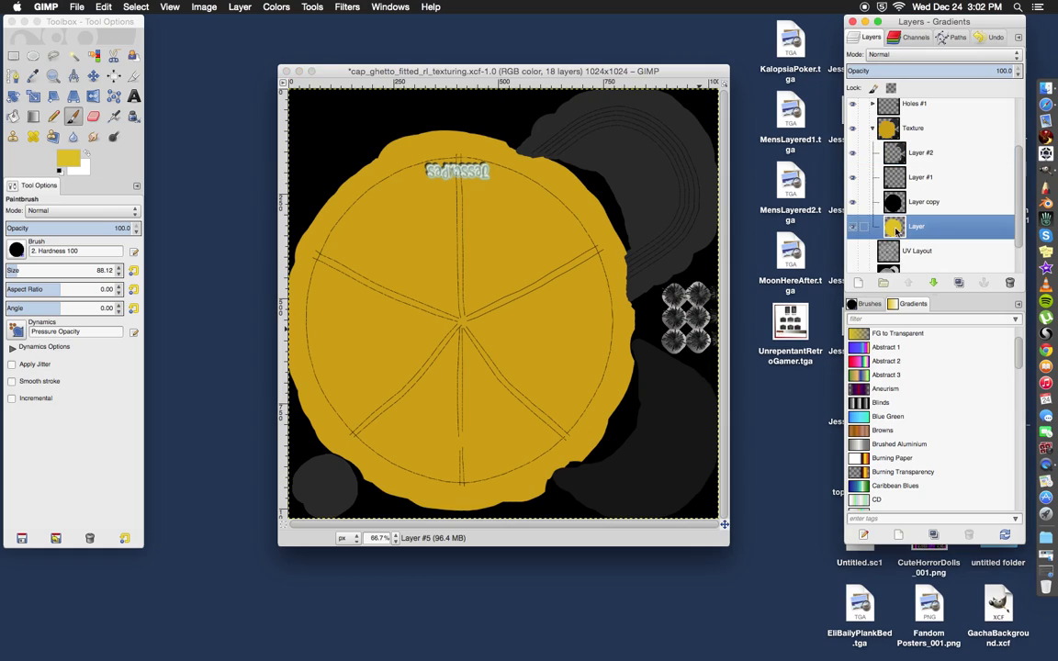
left_click(674, 338)
left_click(697, 339)
left_click(699, 327)
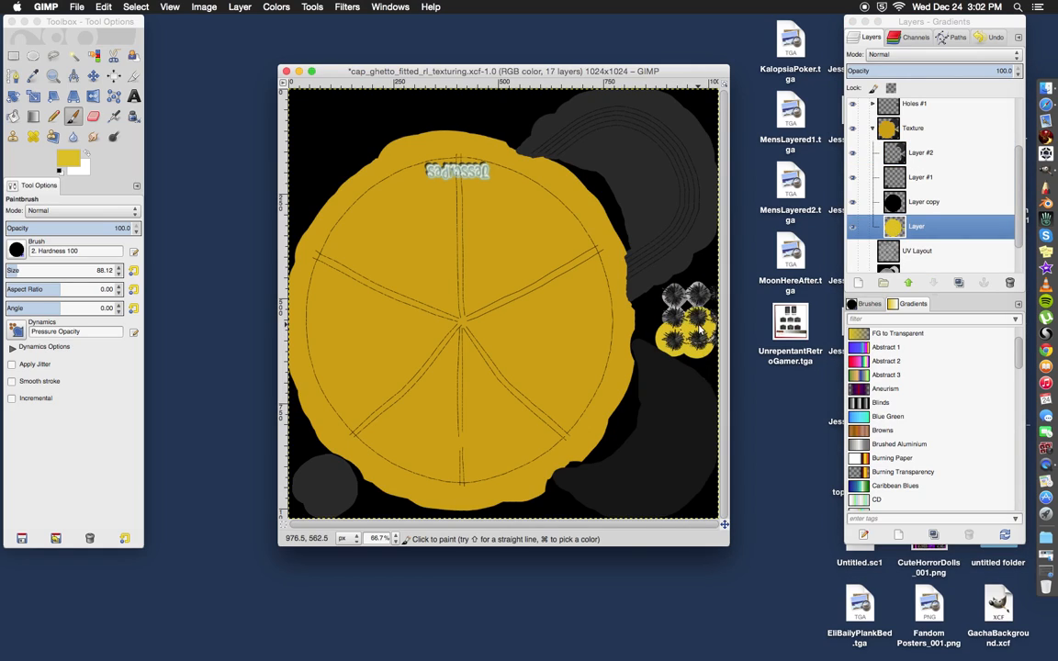
left_click(699, 299)
left_click(673, 296)
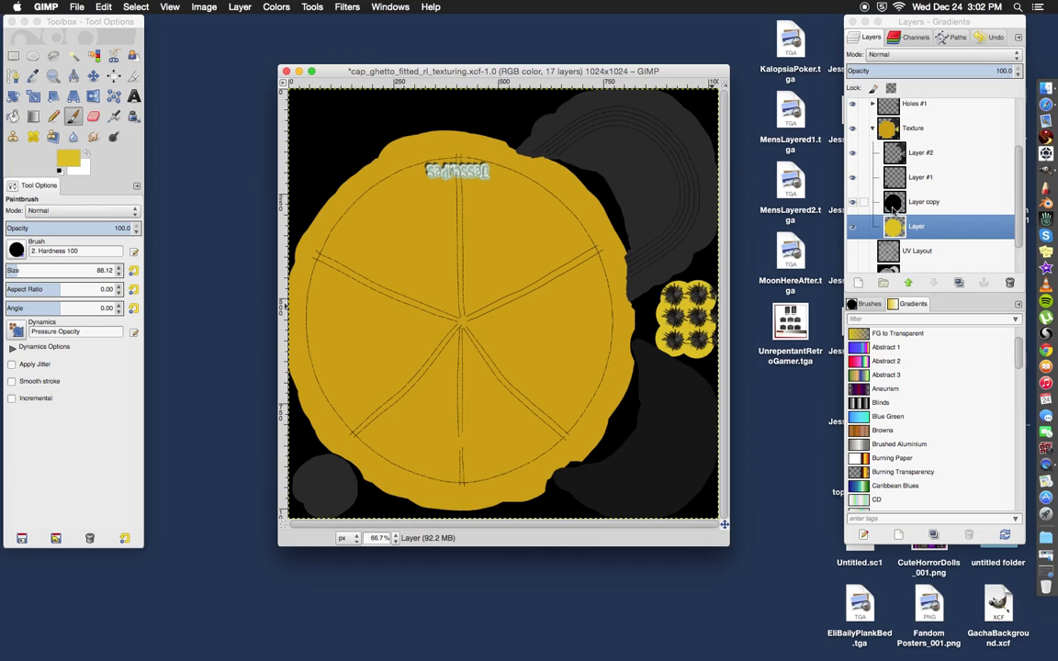
Step: Paint black 000000 over the six eyelets on the Layer copy overlay layer, then collapse the Texture group
left_click(895, 210)
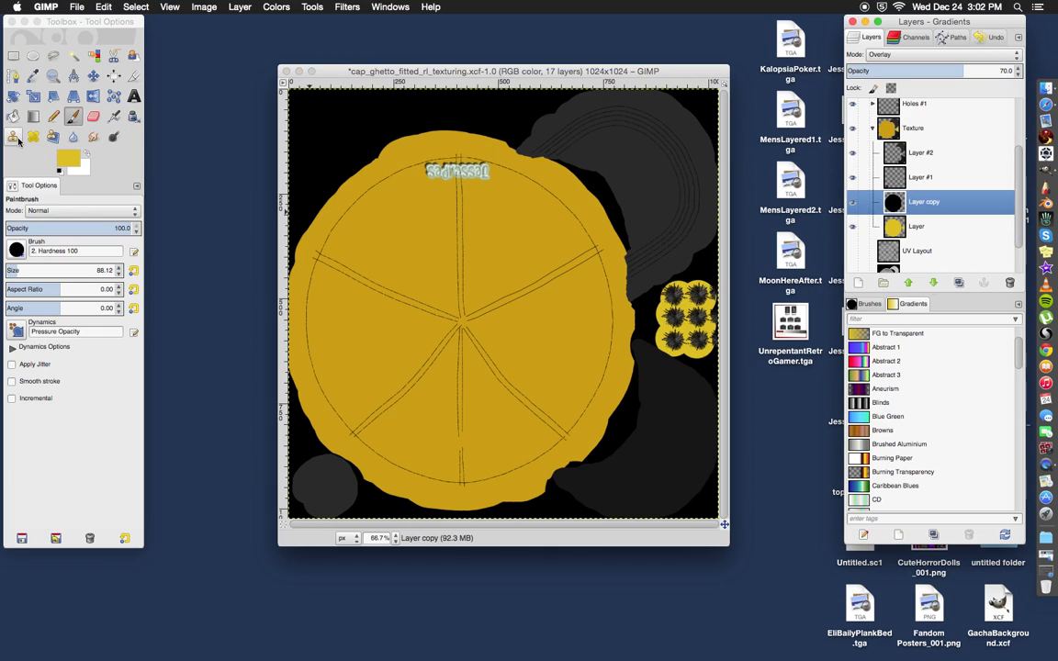
left_click(66, 158)
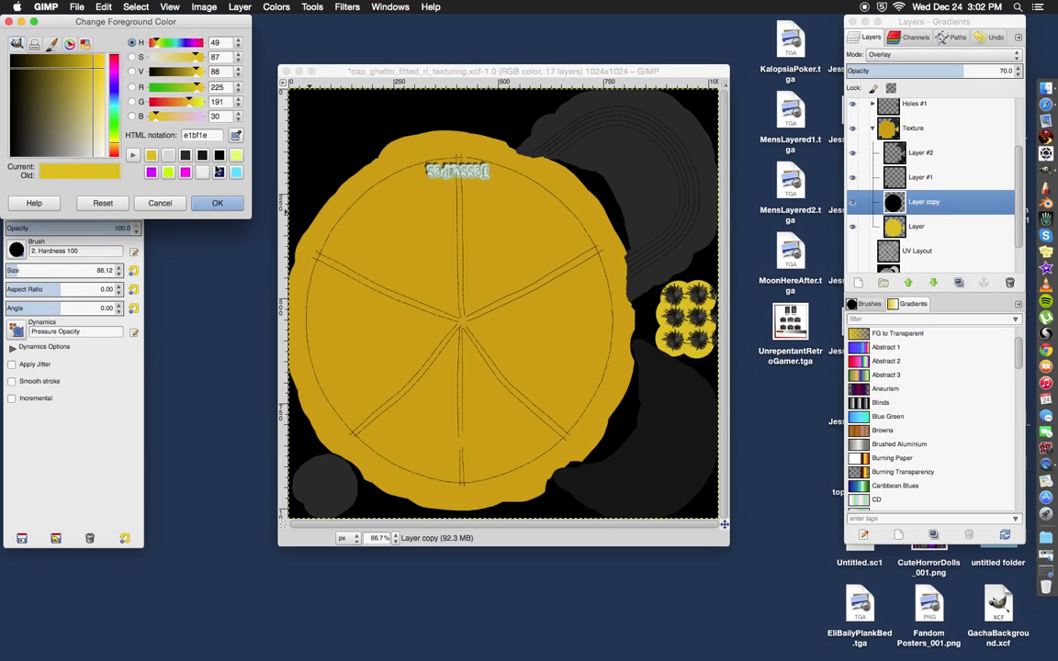
left_click(9, 139)
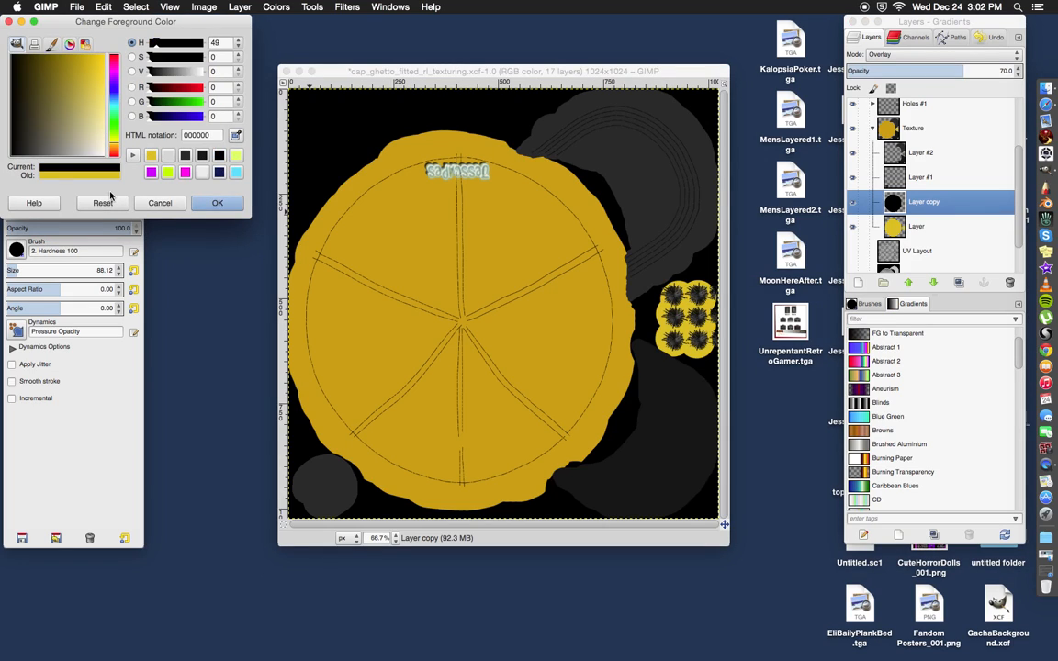
left_click(217, 203)
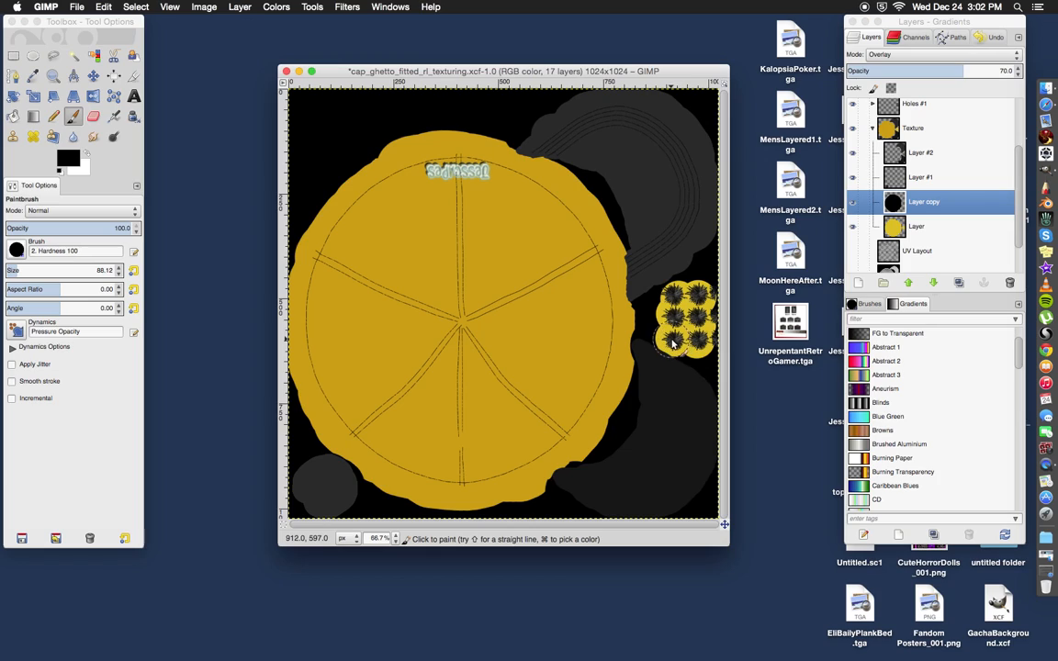
mouse_move(699, 341)
left_mouse_down()
mouse_move(697, 293)
mouse_move(680, 303)
left_mouse_up()
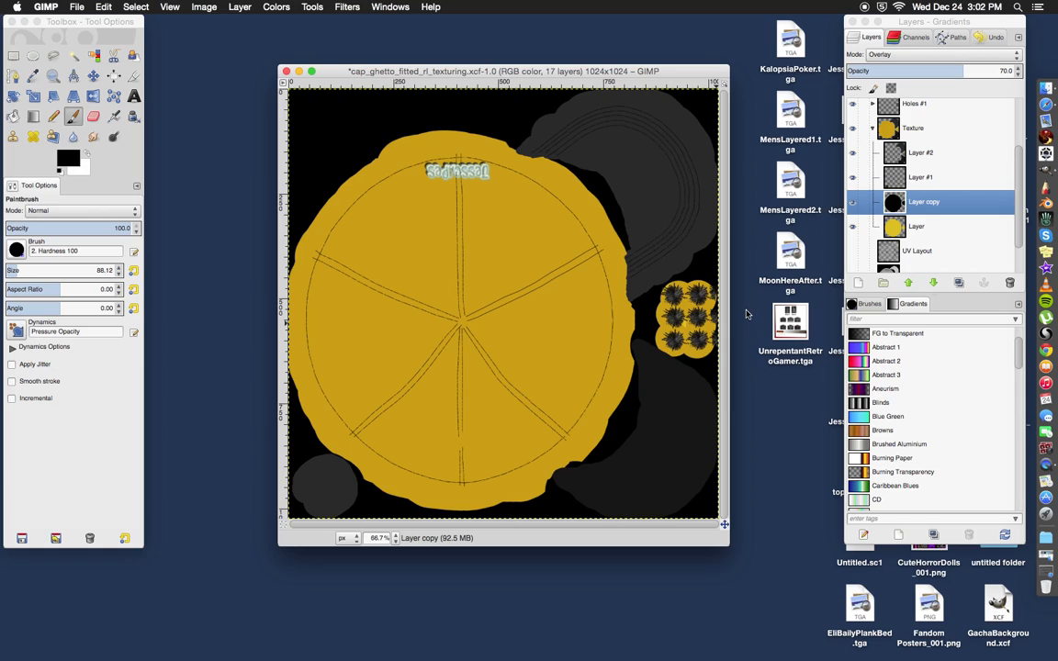
left_click(673, 297)
left_click(872, 129)
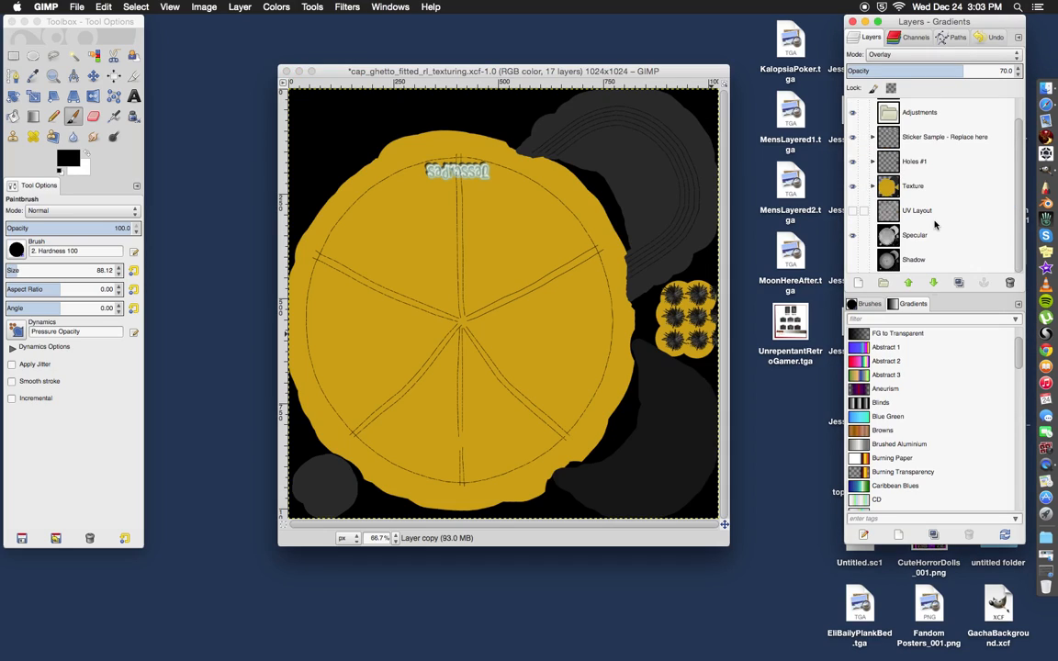
Step: Expand the Sticker Sample group and select its JesscapesHatLogo.png layer
scroll(935, 224, "up", 1)
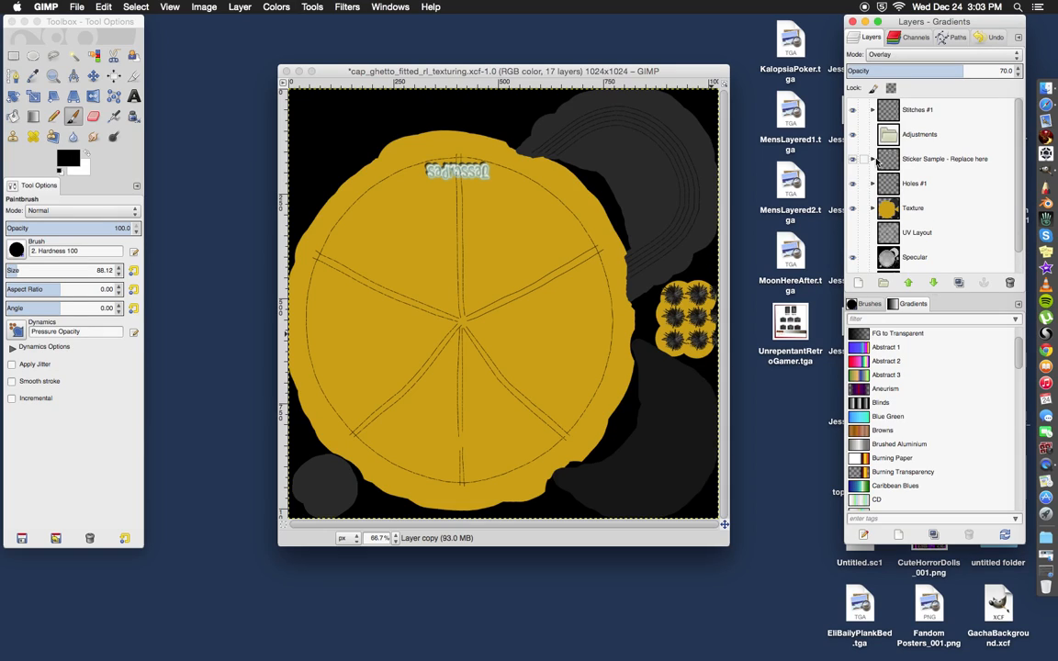
left_click(873, 159)
left_click(898, 187)
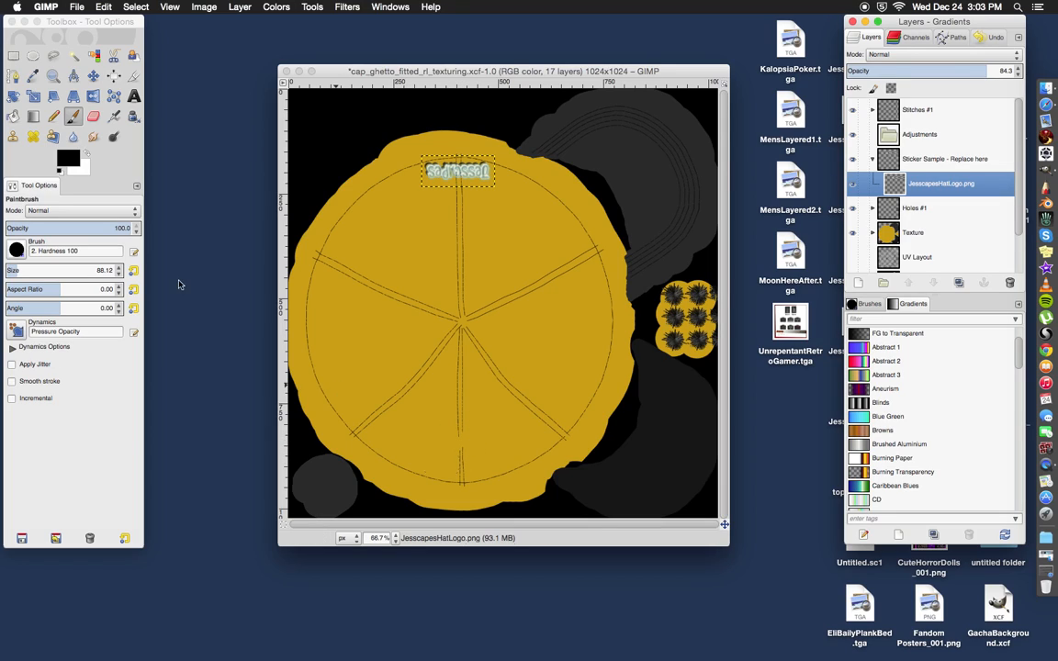
Step: Create a text box about 576 × 265 px across the lower half of the crown with the Text tool
left_click(134, 97)
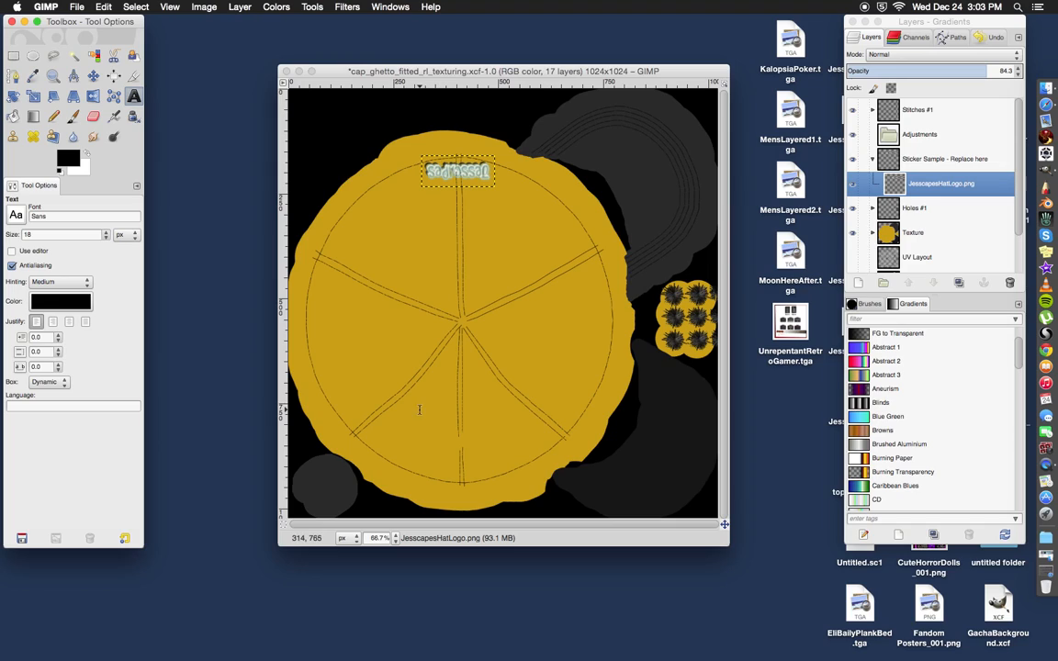
left_click_drag(398, 417, 535, 465)
left_click_drag(390, 410, 336, 362)
left_click_drag(561, 363, 625, 344)
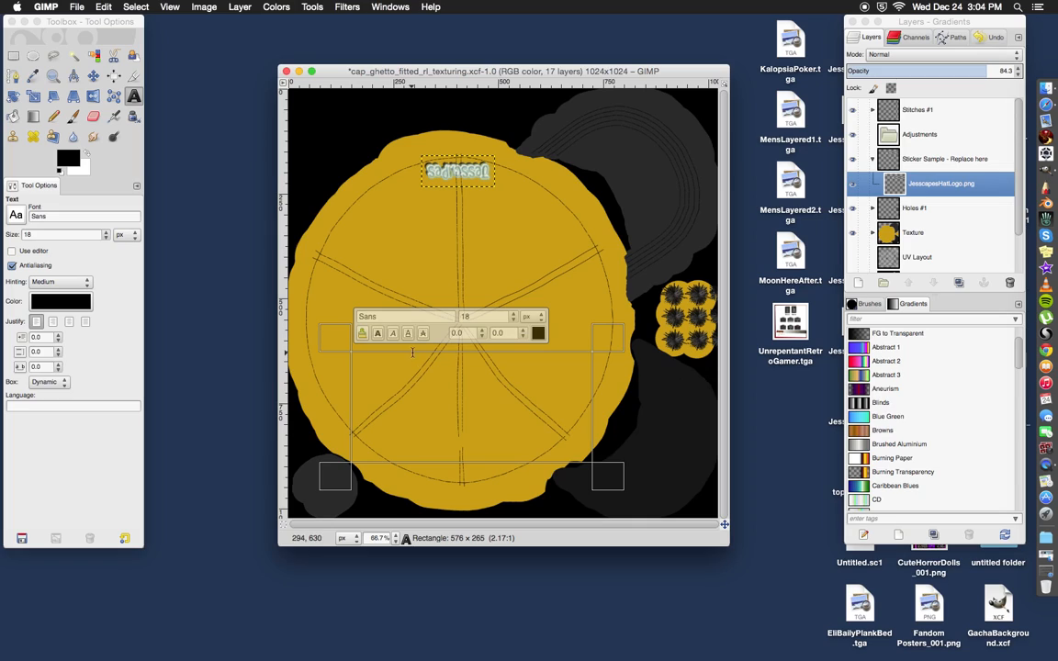
Step: Look through the available text fonts whose names start with A and B
left_click(397, 322)
type("a")
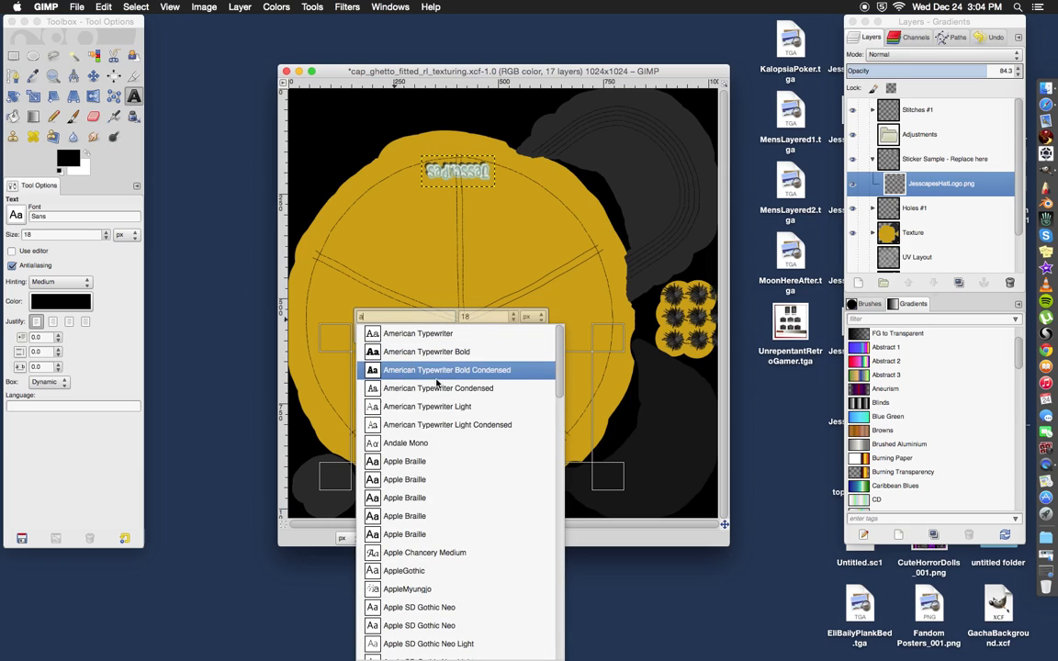
scroll(439, 430, "down", 5)
scroll(440, 431, "down", 5)
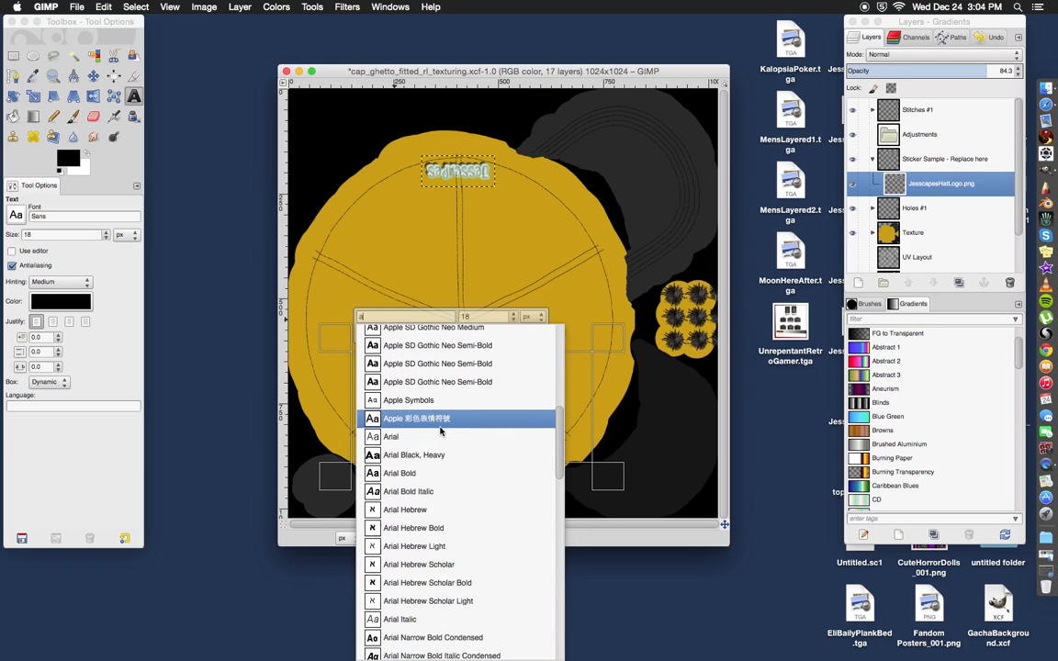
scroll(440, 431, "down", 4)
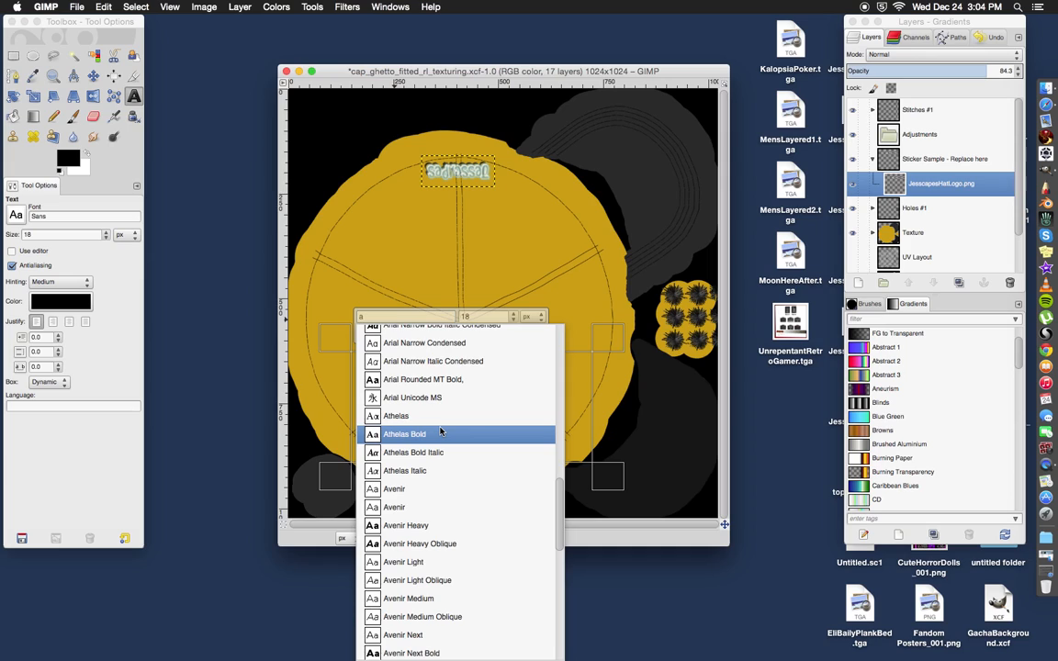
scroll(440, 431, "down", 5)
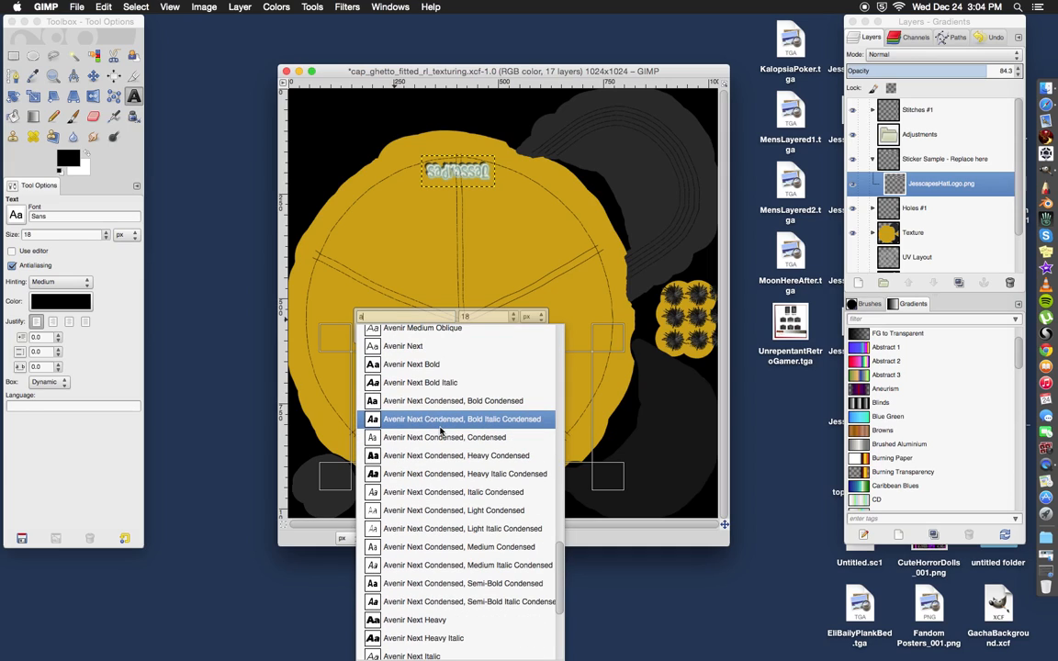
scroll(440, 431, "down", 5)
scroll(440, 431, "up", 10)
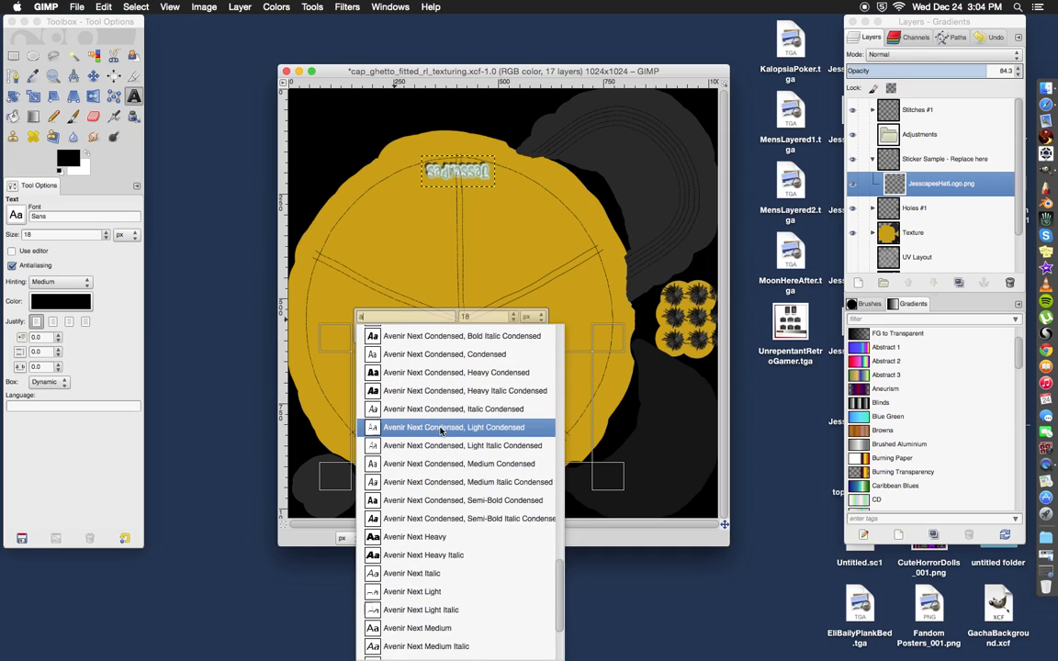
key("BackSpace")
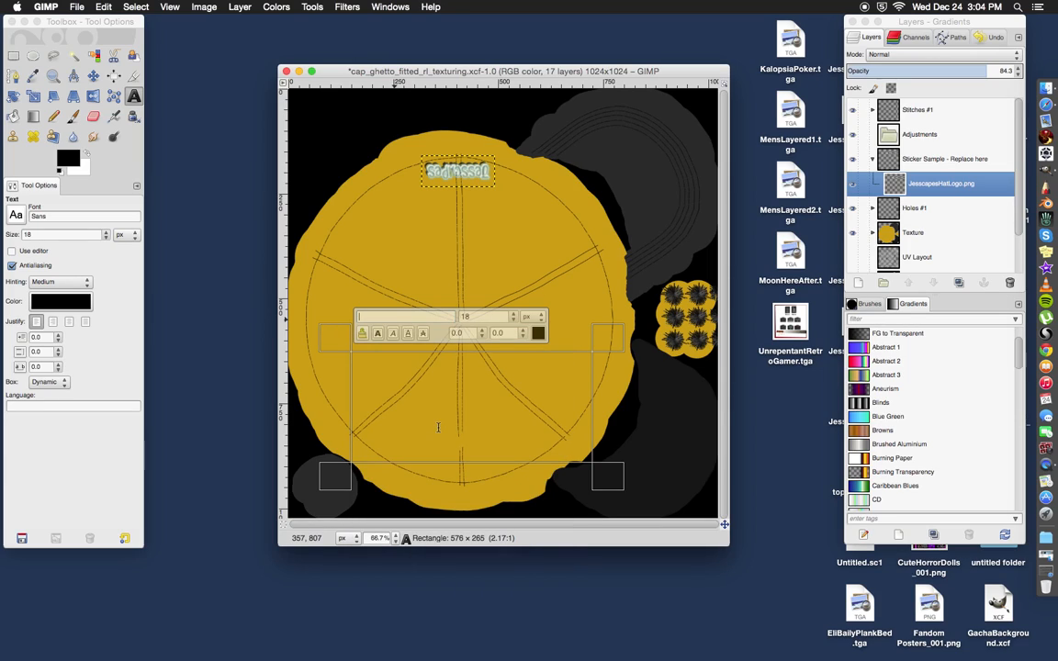
type("b")
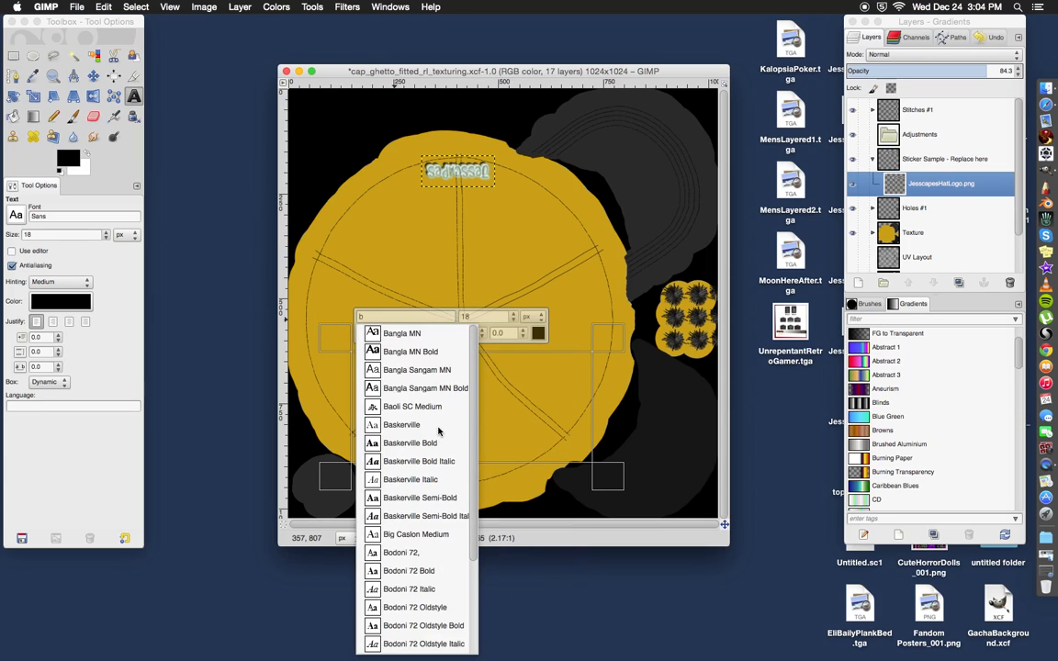
scroll(438, 431, "down", 4)
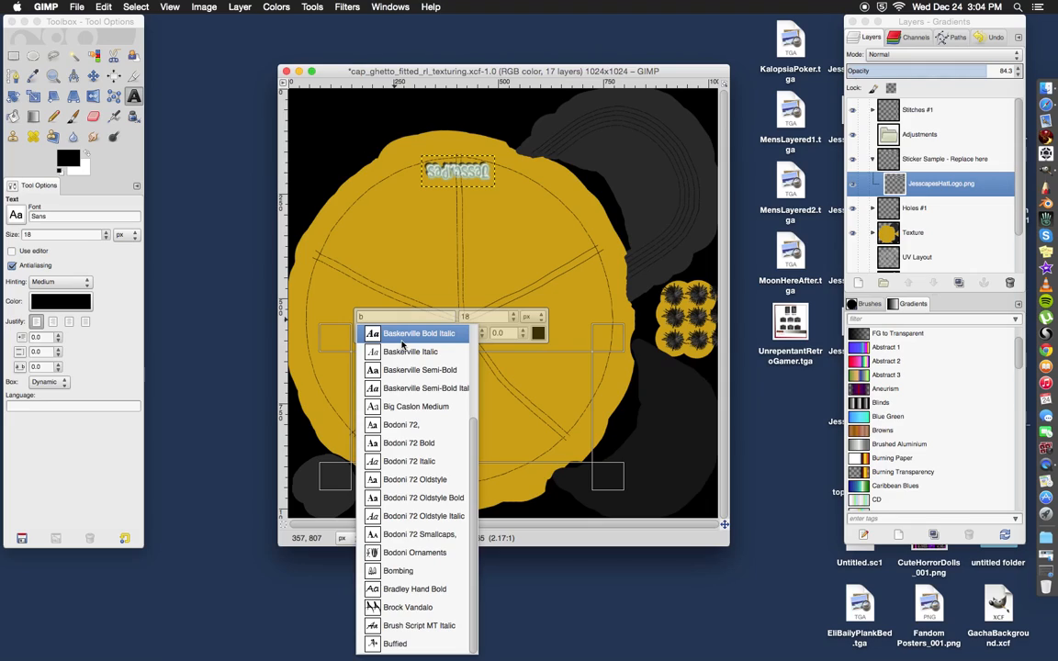
key("BackSpace")
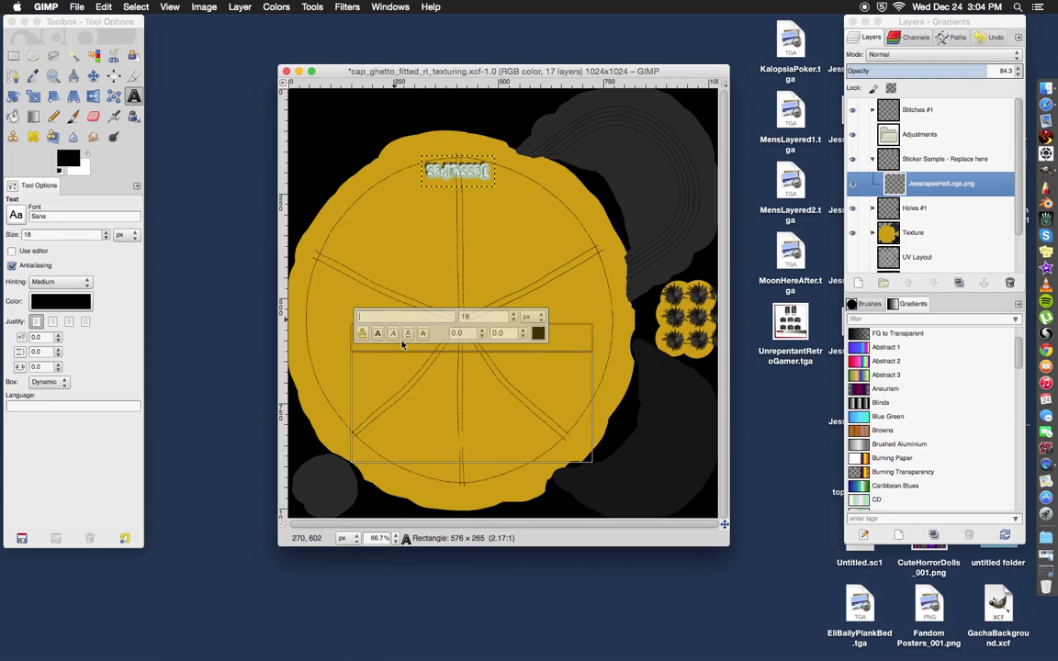
Step: Set the text font to CollegiateHeavyOutline and enter BADGER in the text box
type("c")
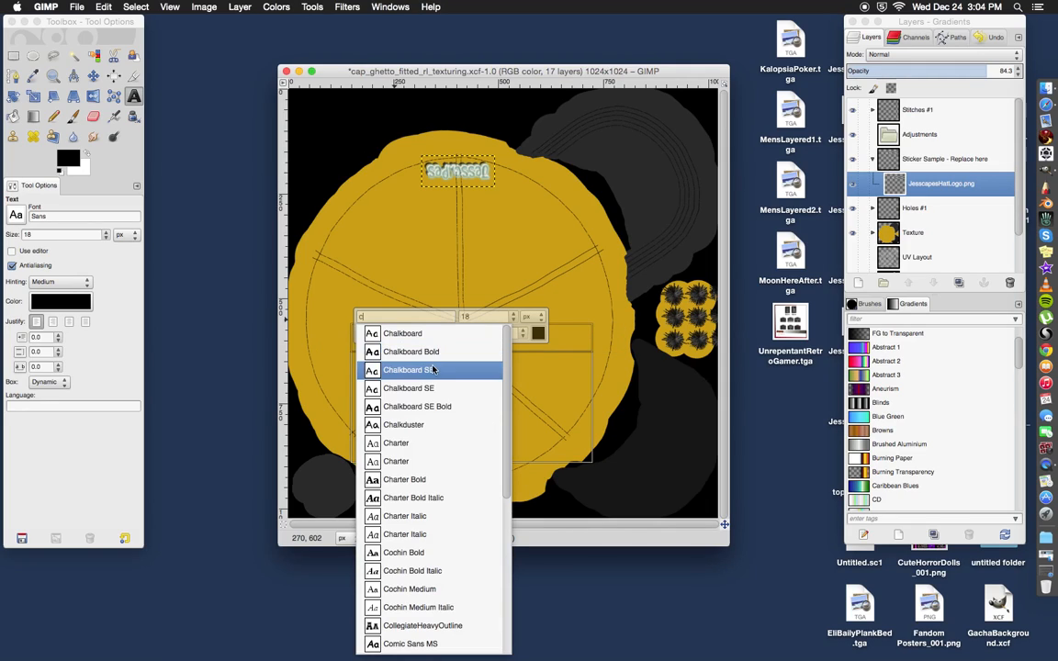
scroll(433, 370, "down", 2)
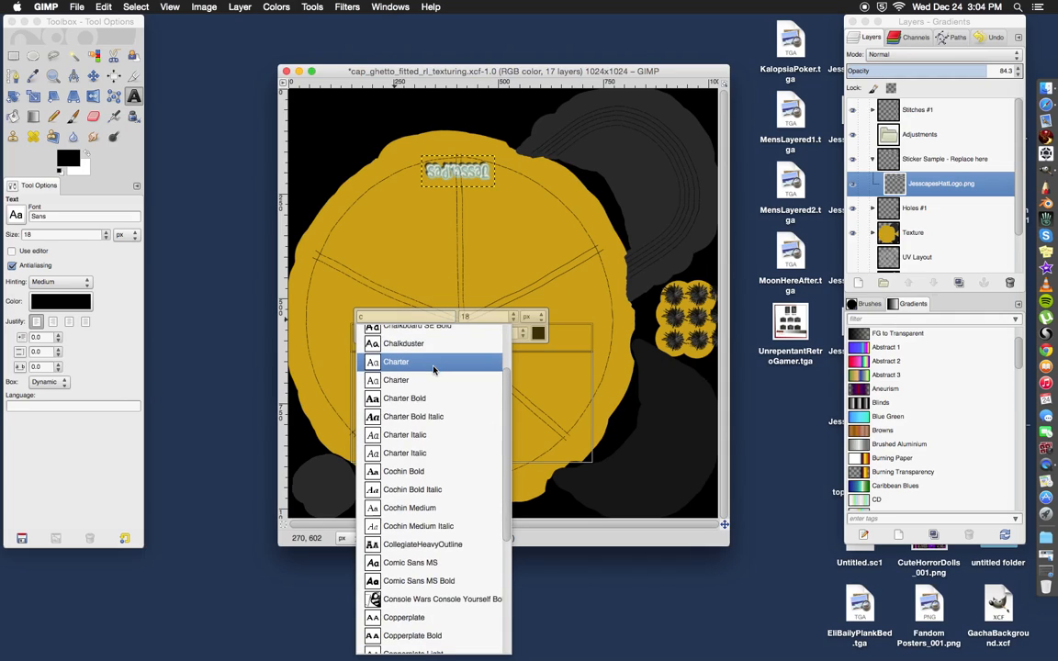
left_click(397, 547)
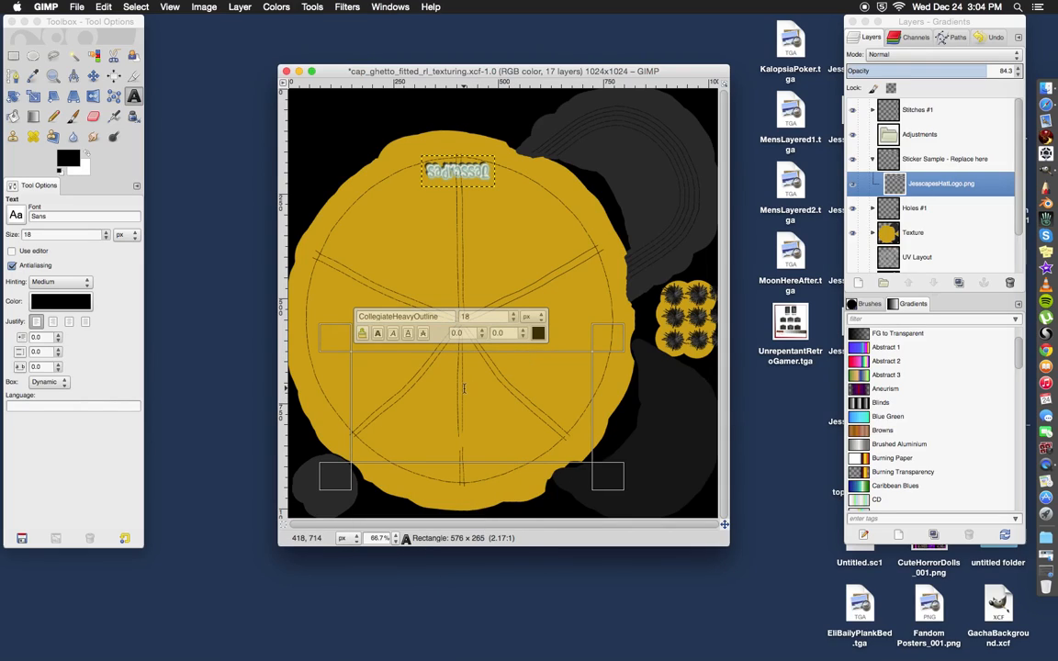
type("B")
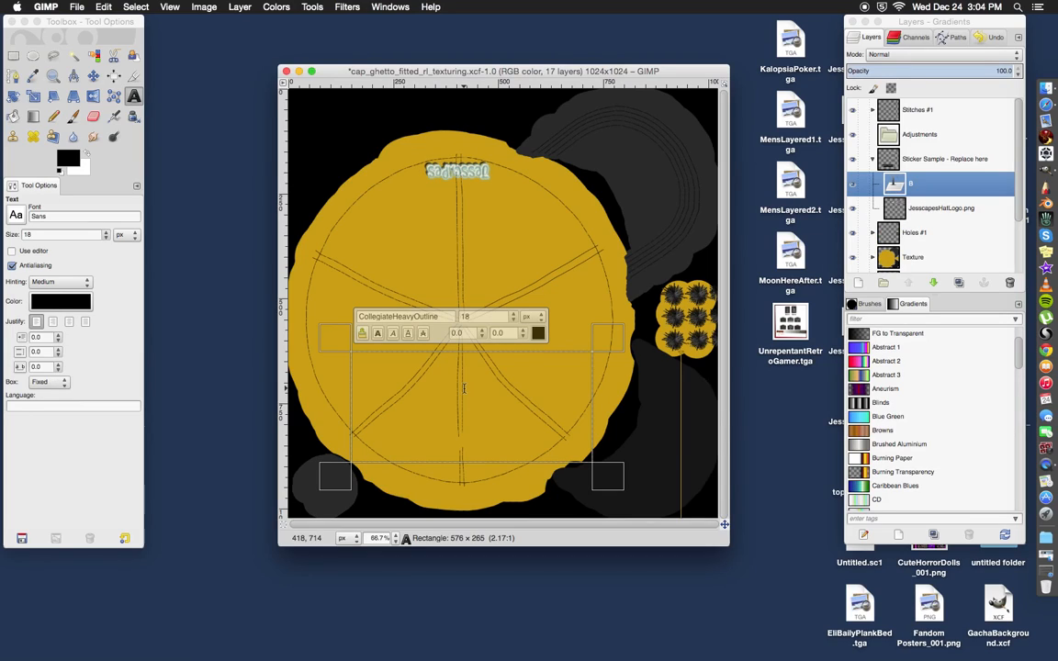
type("ADGER")
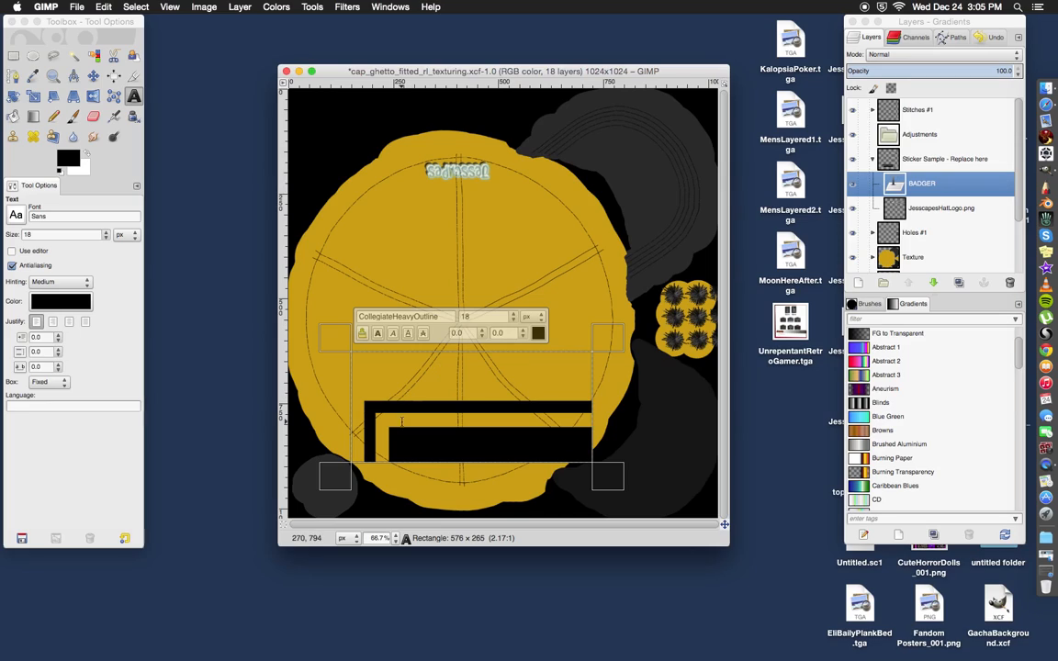
Step: Clear the oversized BADGER text from the text box
key("BackSpace")
key("BackSpace")
key("BackSpace")
key("BackSpace")
left_click(513, 322)
left_click(514, 322)
right_click(459, 422)
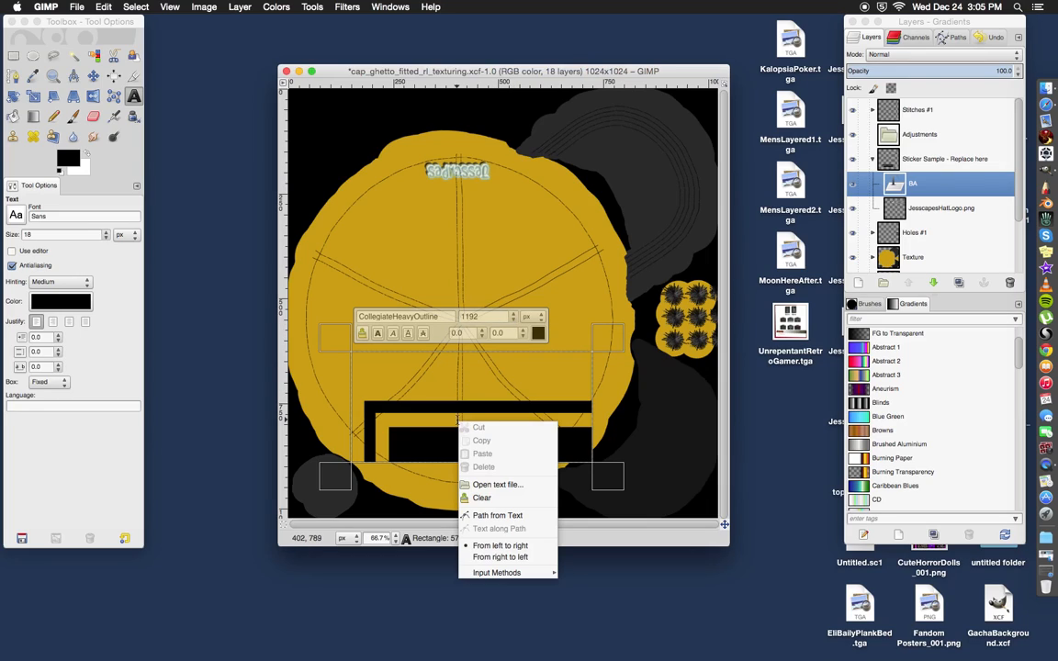
left_click(396, 412)
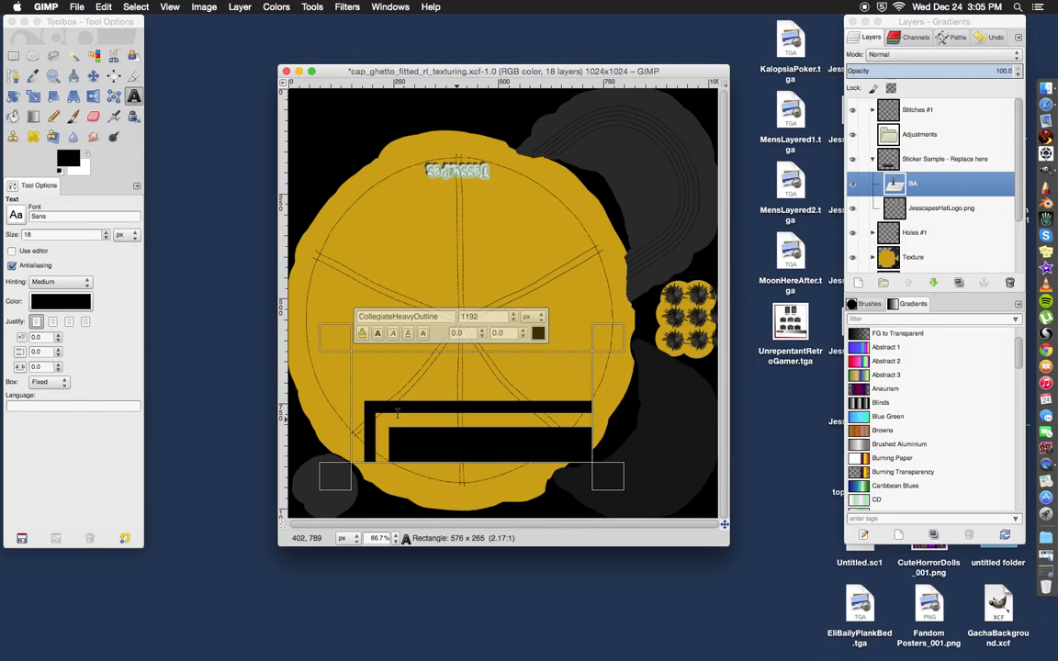
right_click(418, 409)
left_click(447, 487)
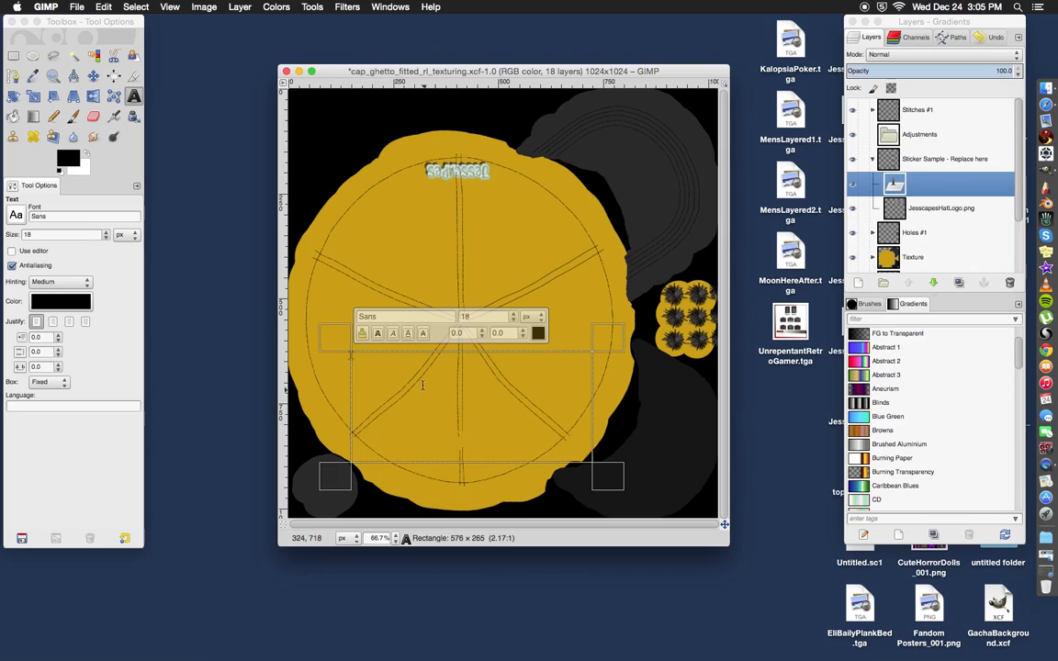
Step: Enter Badger in the text box and set its font to CollegiateHeavyOutline
type("Badger")
left_click_drag(398, 356, 340, 359)
left_click_drag(391, 316, 344, 316)
type("c")
scroll(431, 459, "down", 3)
left_click(425, 503)
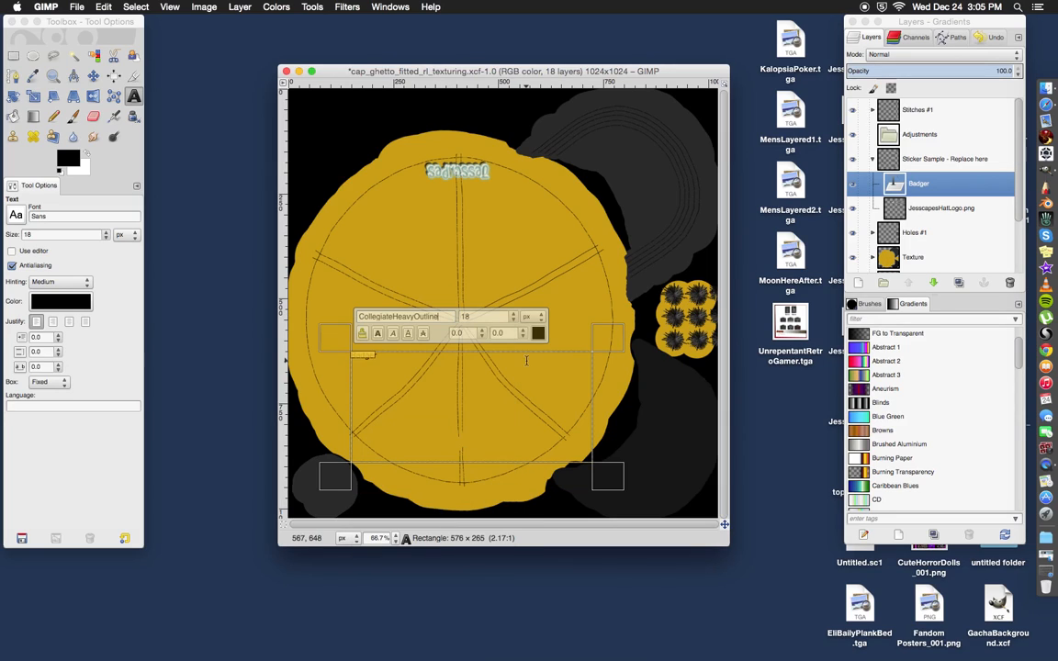
Step: Enlarge the selected Badger text to a font size of 159 px
left_click(514, 314)
left_click(513, 314)
left_click(513, 314)
left_click(513, 314)
left_click(513, 314)
left_click(513, 314)
left_click(513, 314)
left_click(513, 314)
left_click(514, 314)
left_click(513, 314)
left_click(514, 314)
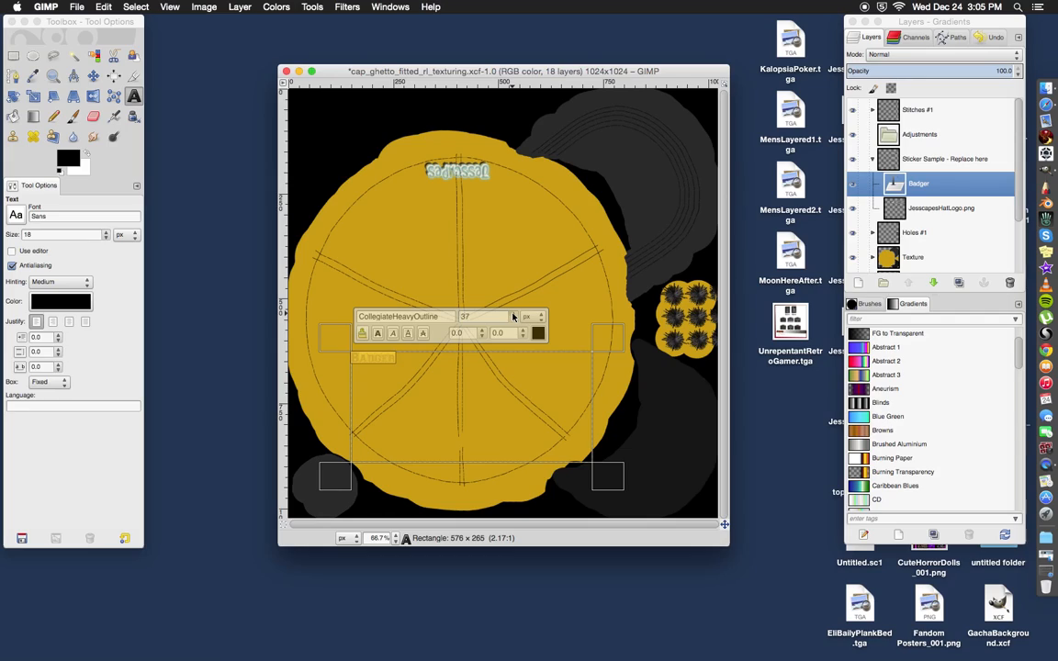
left_click(514, 315)
left_click(513, 315)
left_click(513, 315)
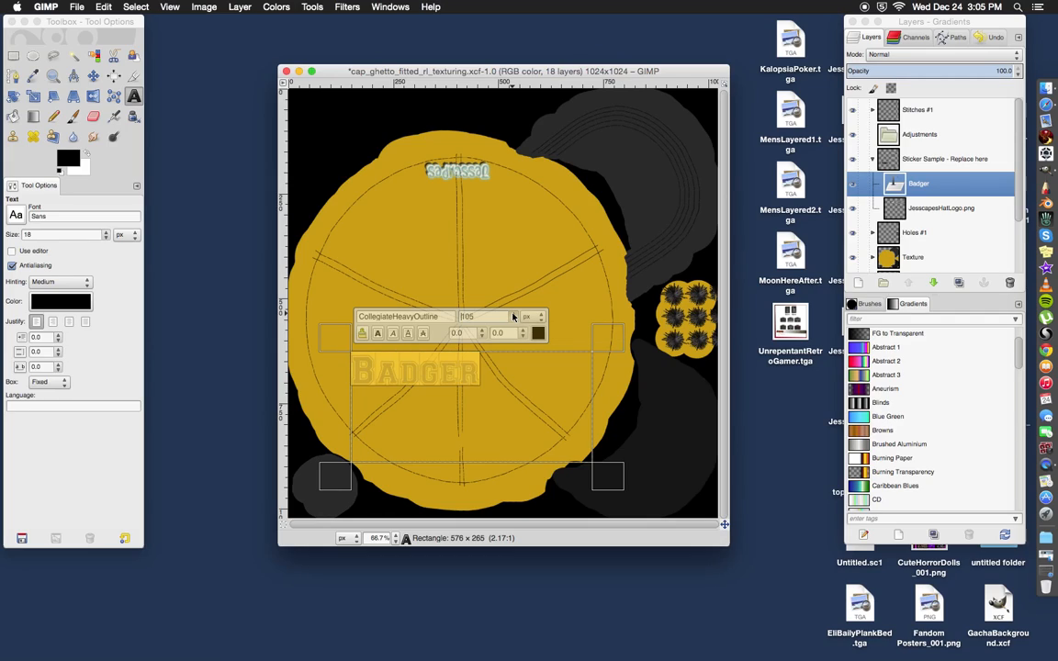
left_click(513, 315)
left_click(513, 315)
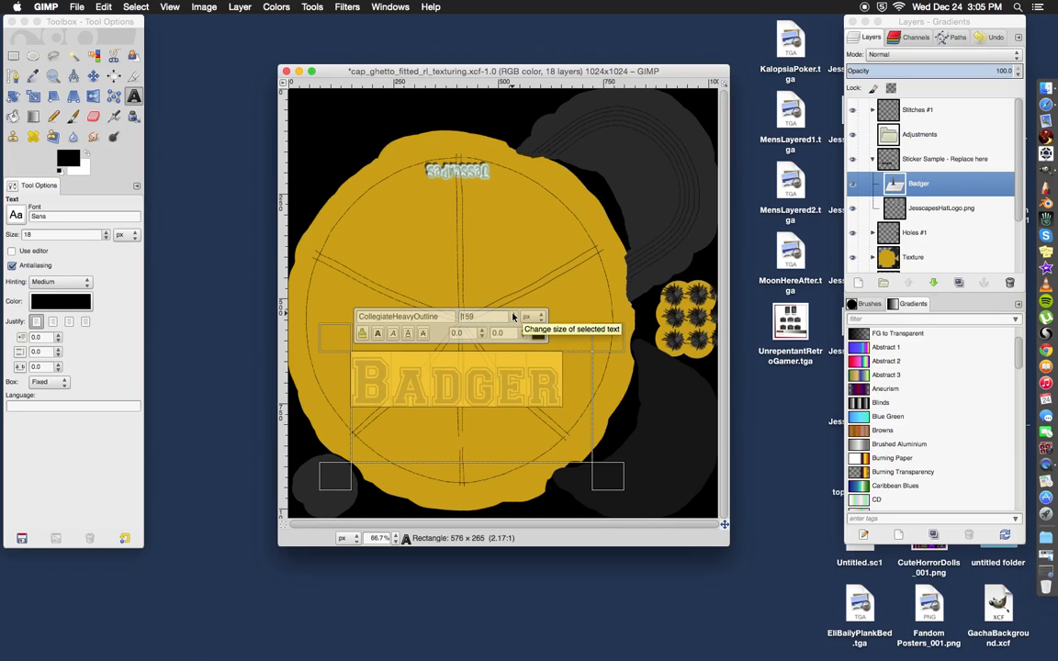
left_click(573, 431)
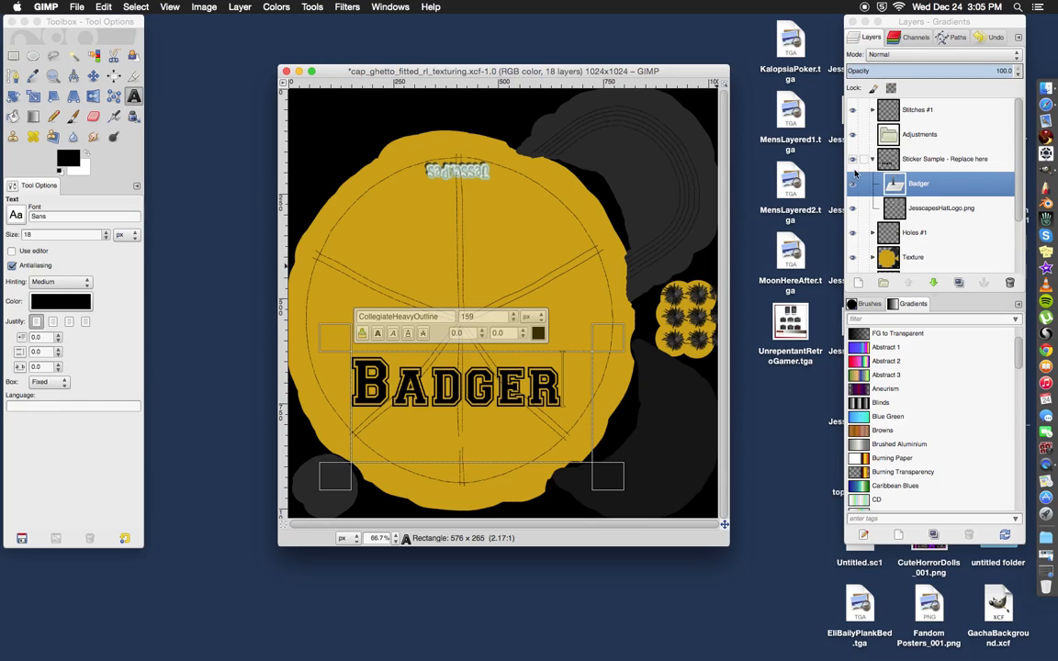
Step: Set the Move tool to move the active layer and shift the Badger text down near the crown's lower edge
left_click(92, 77)
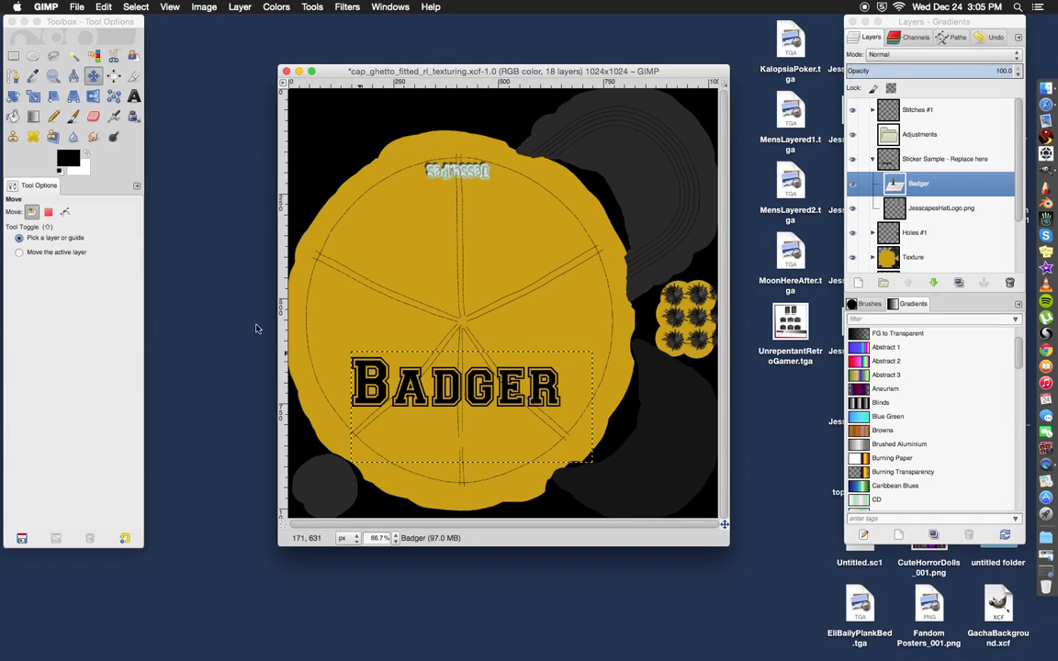
left_click(21, 254)
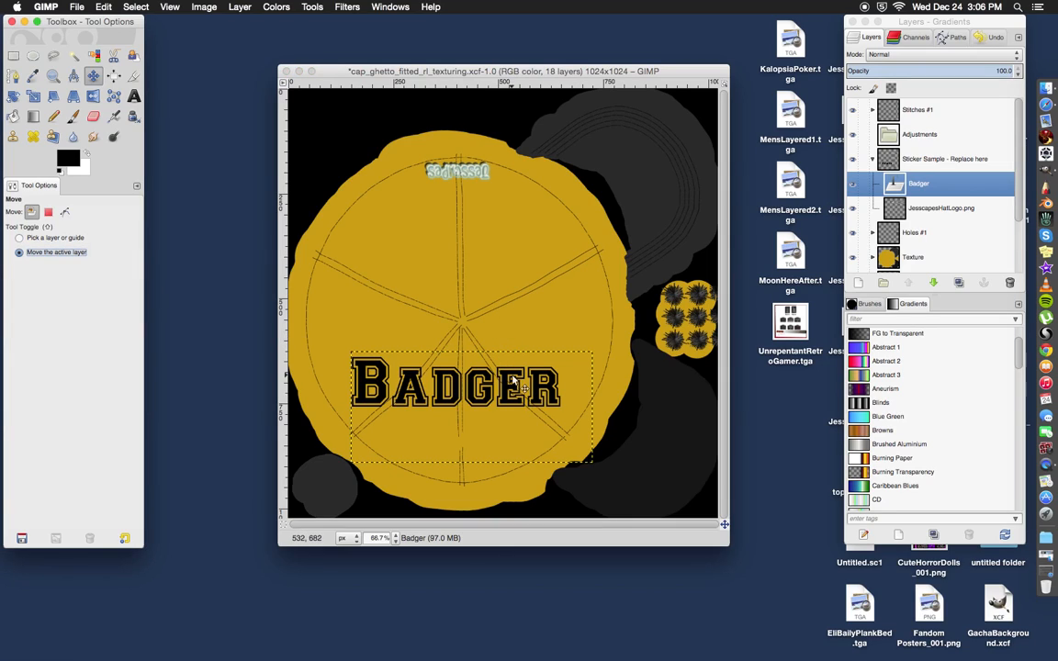
left_click_drag(465, 397, 470, 436)
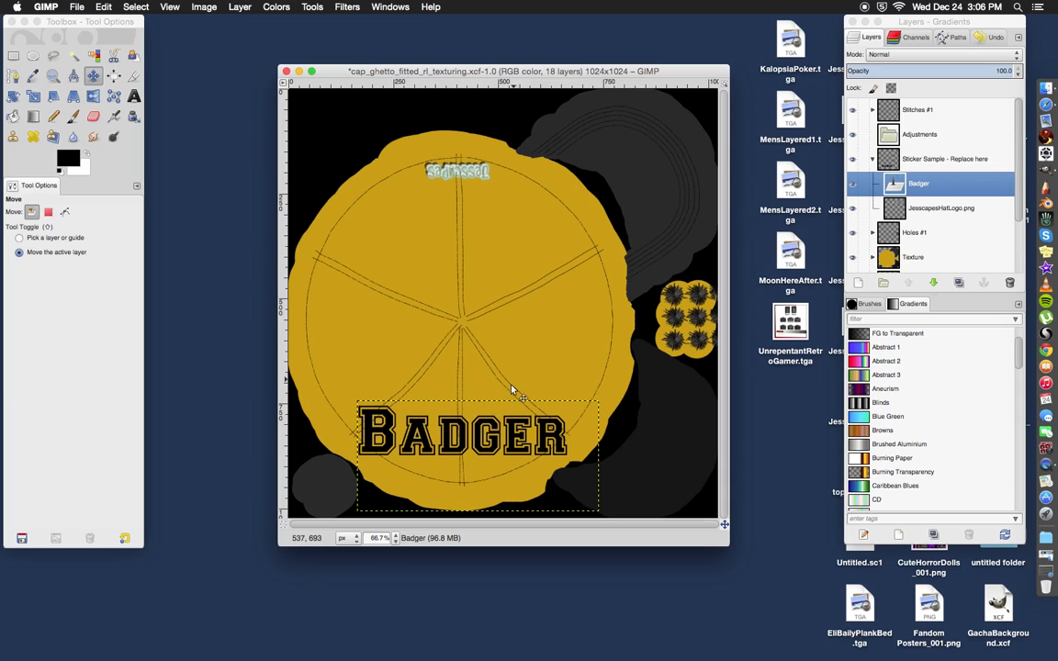
Step: Hide the Texture group and scale the Badger layer proportionally to 338 × 156 px
left_click(853, 258)
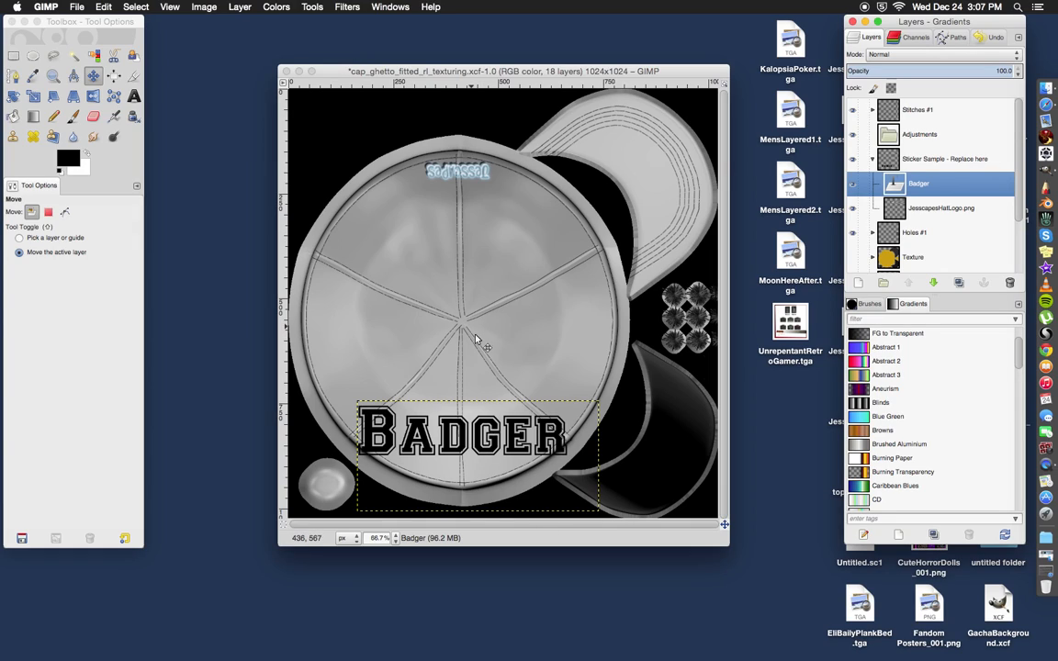
left_click(34, 99)
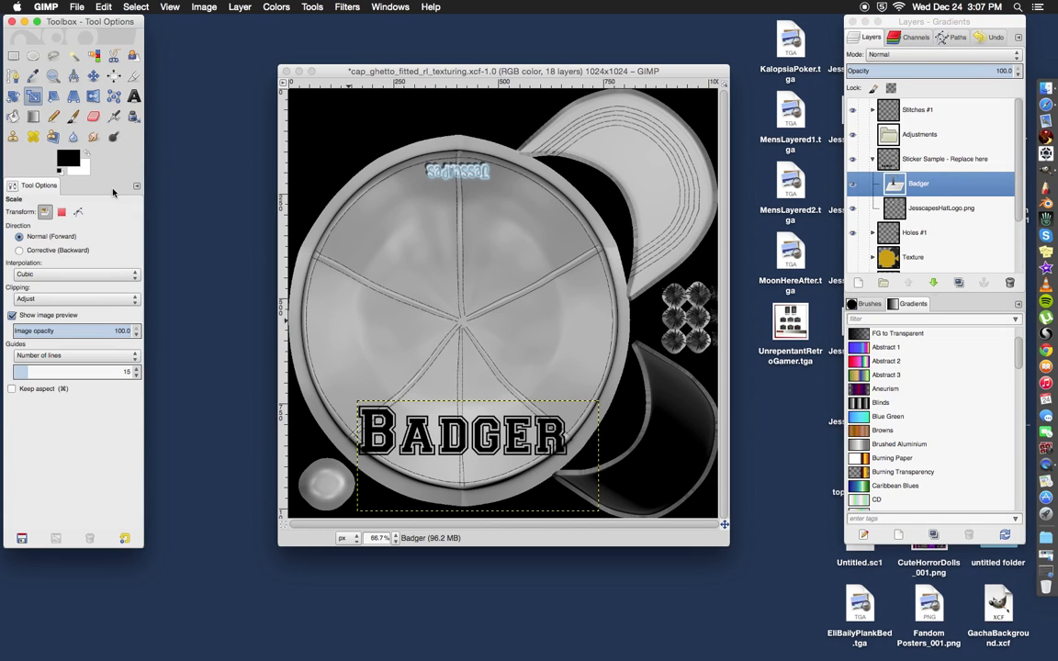
left_click(423, 427)
left_click(237, 68)
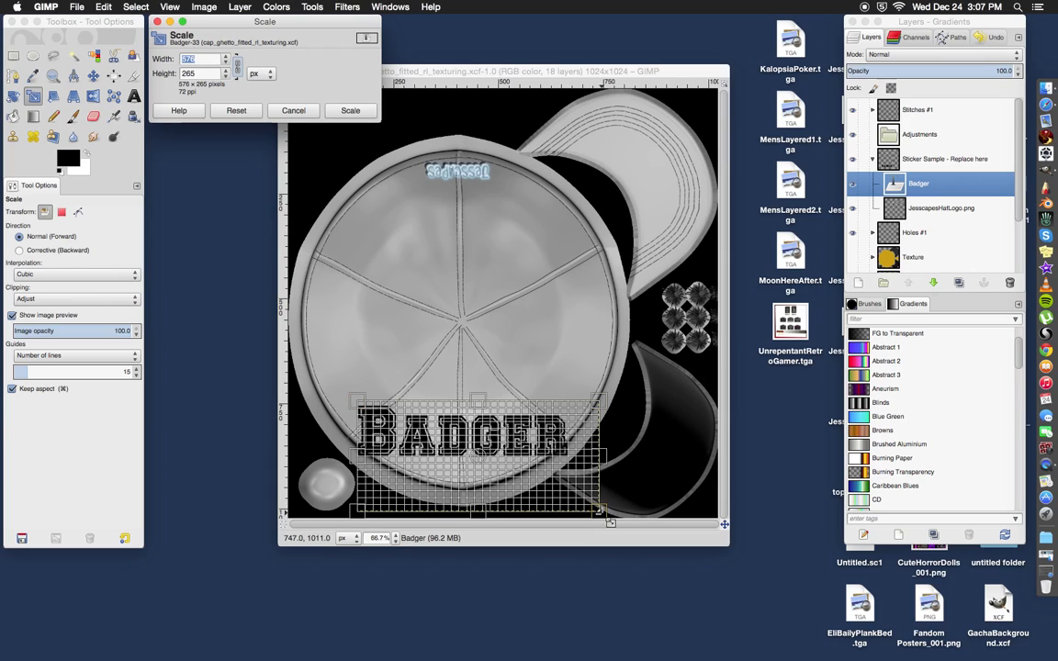
left_click_drag(603, 516, 558, 465)
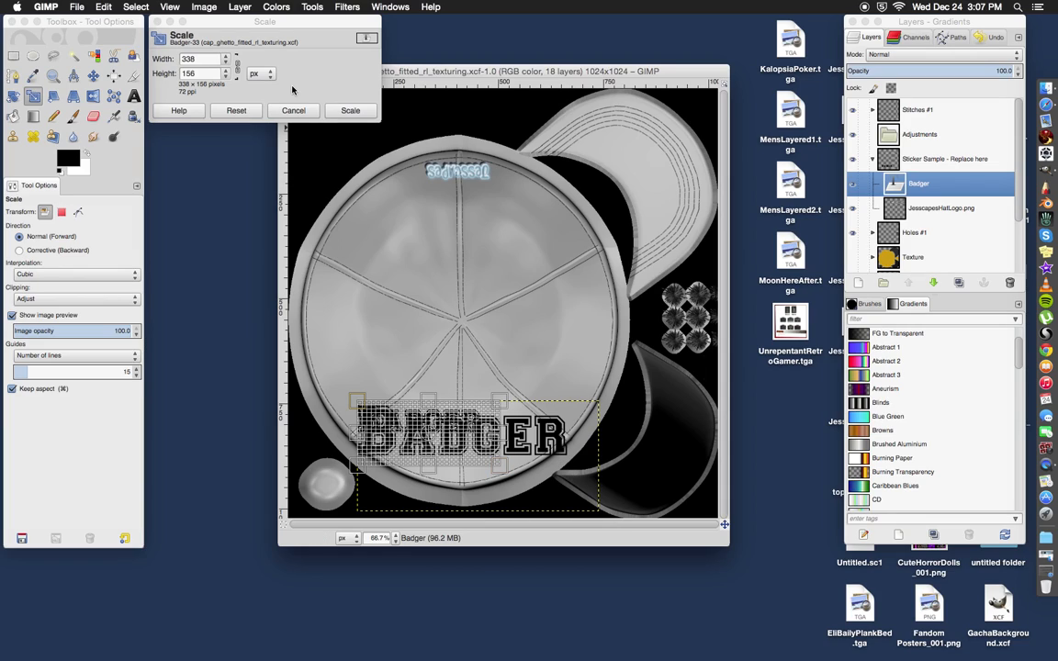
left_click(349, 110)
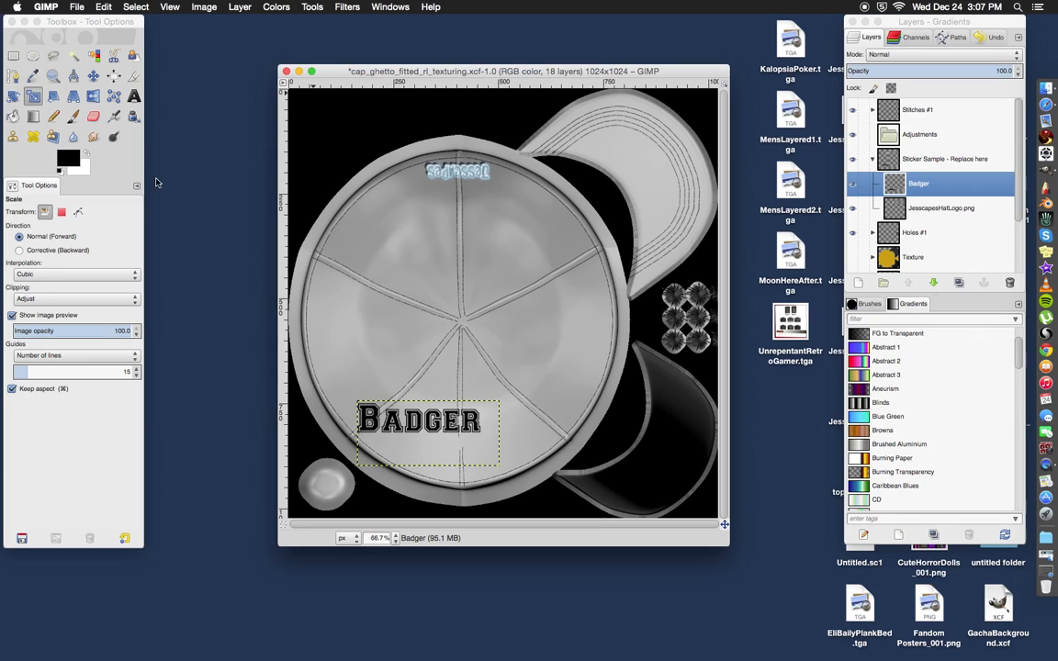
Step: Move the scaled Badger text onto the crown's lower center seam and show the Texture group again
left_click(93, 75)
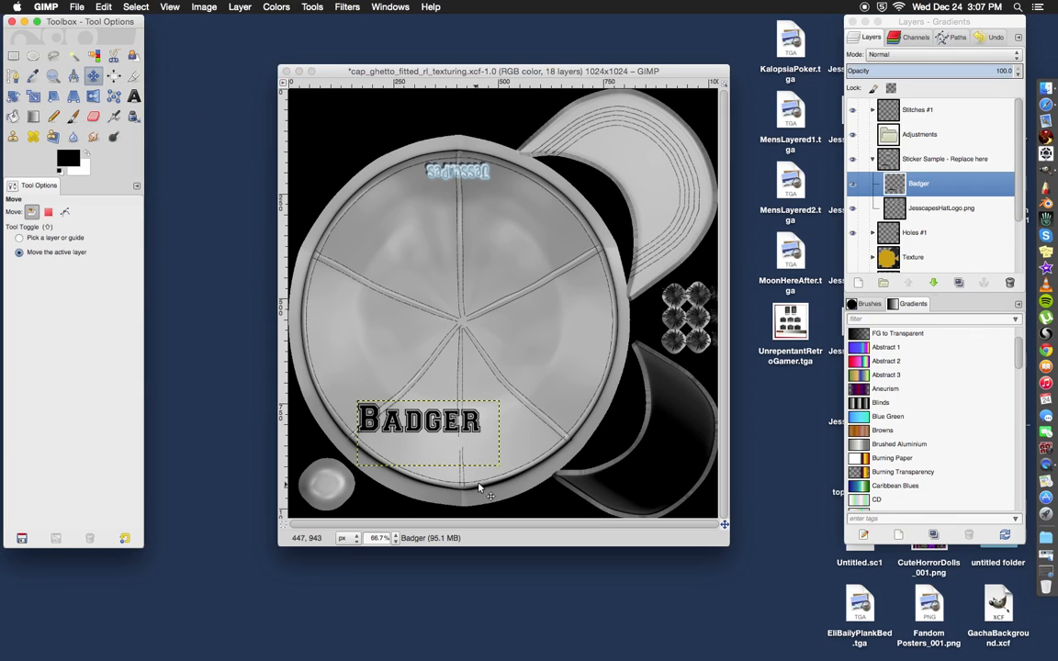
left_click_drag(409, 425, 462, 448)
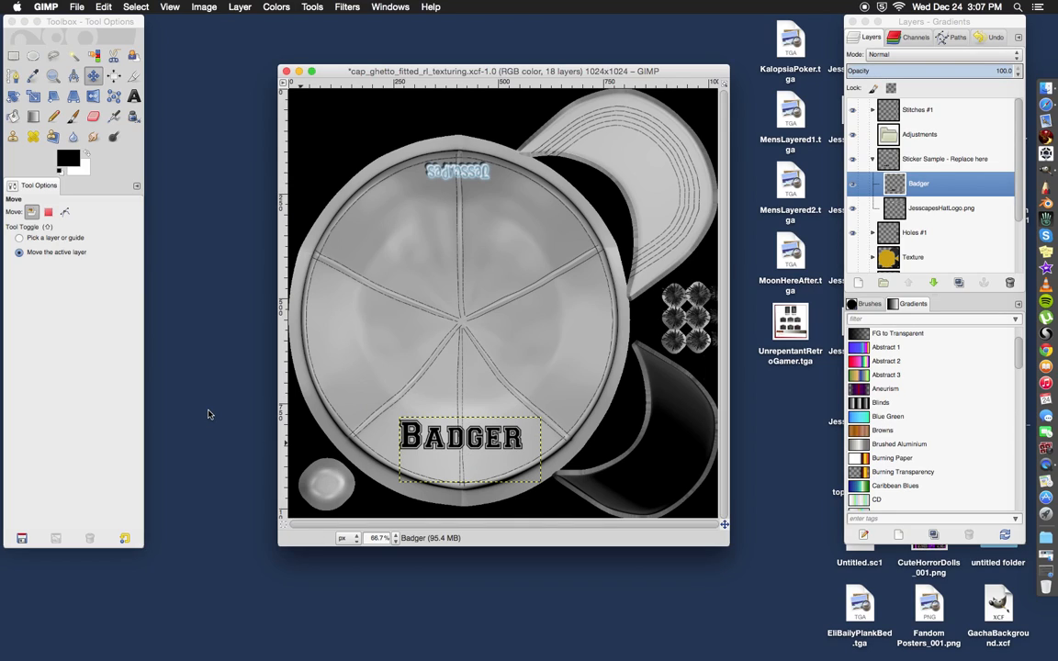
left_click(852, 261)
left_click(852, 259)
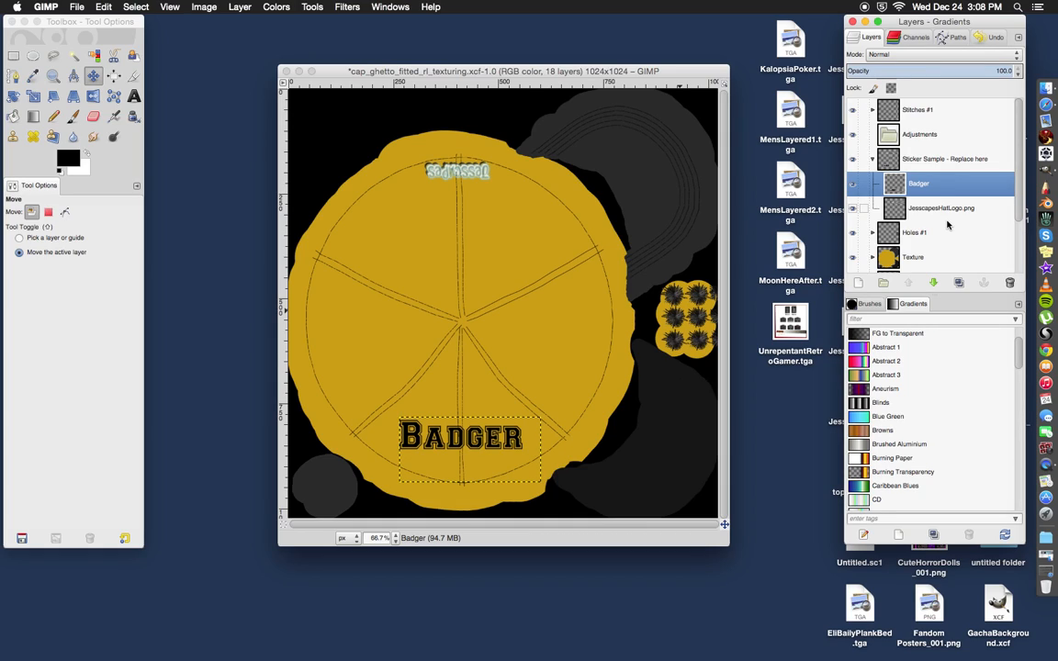
Step: Lower the Badger layer's opacity to 70
left_click(1018, 77)
scroll(1017, 77, "up", 6)
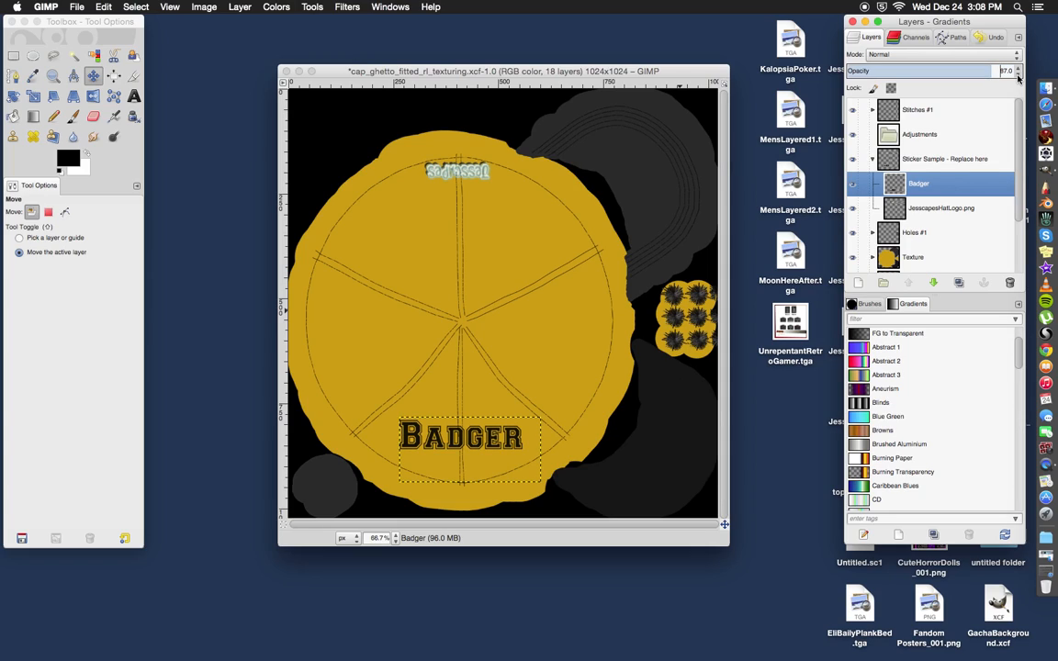
scroll(1017, 78, "down", 17)
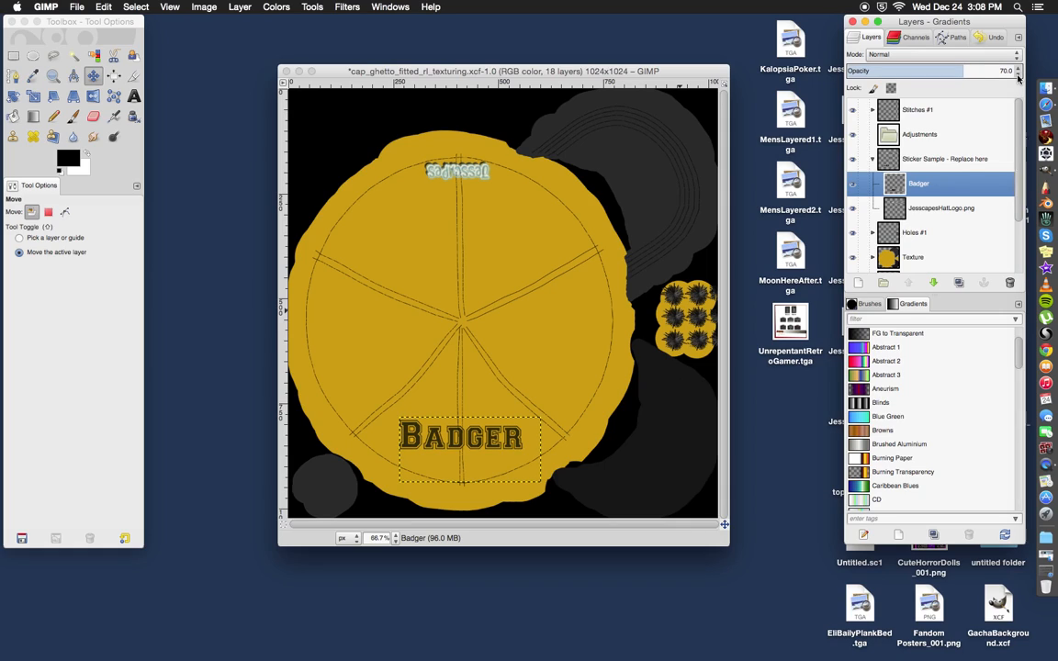
Step: Raise the Badger layer's opacity to 84
left_click(1017, 70)
left_click(1018, 71)
left_click(1017, 71)
left_click(1017, 71)
left_click(1017, 71)
left_click(1018, 71)
left_click(1017, 71)
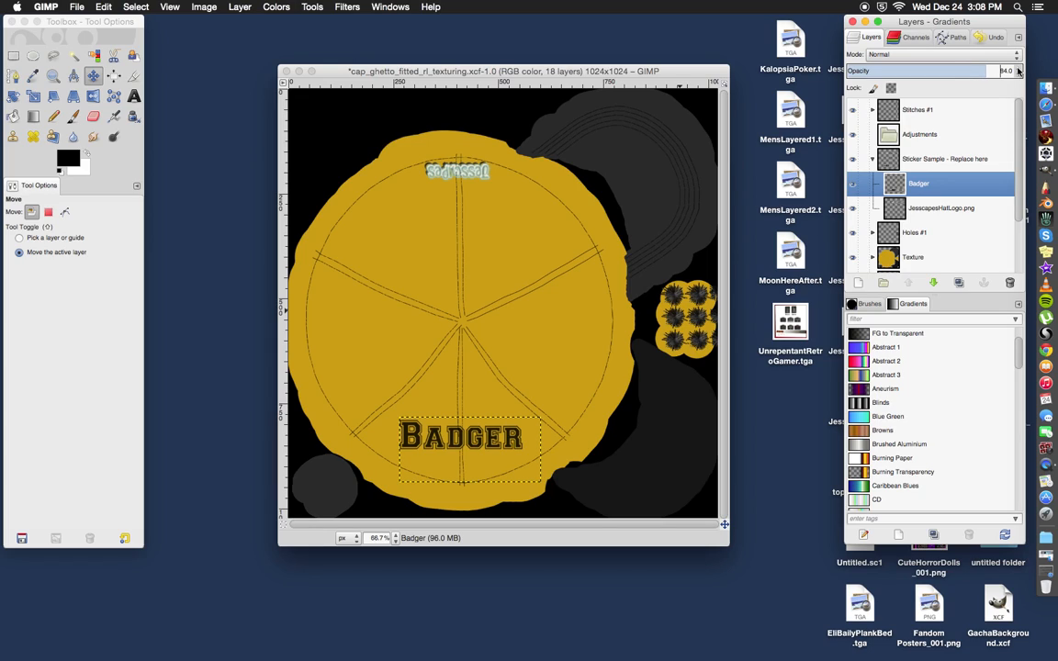
Step: Set the JesscapesHatLogo.png layer's opacity to 78.3 and collapse the Sticker Sample group
left_click(873, 160)
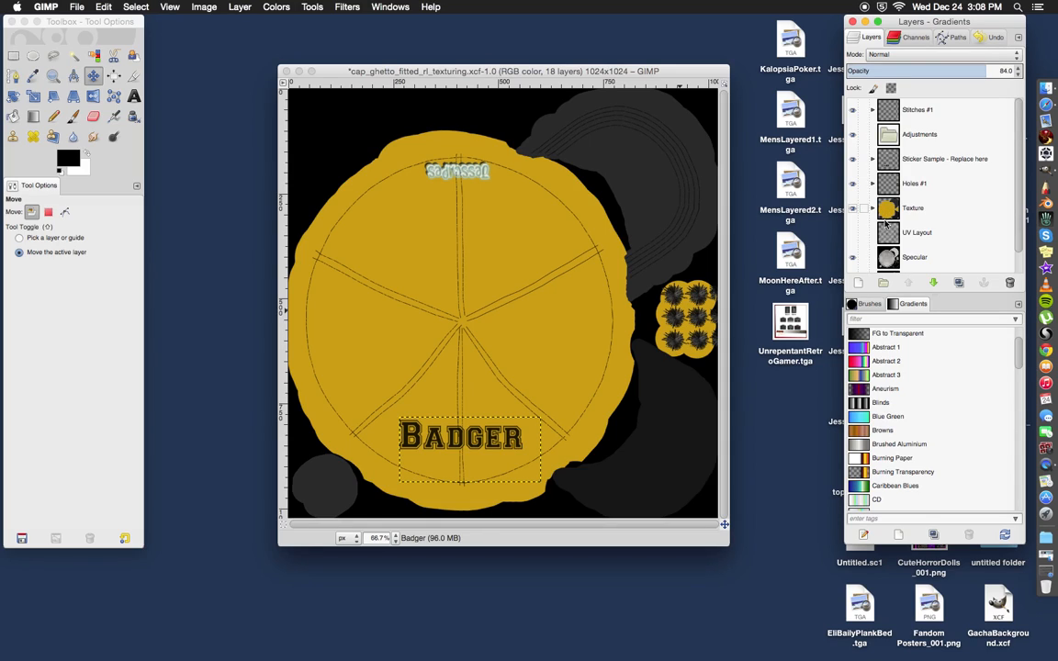
left_click(873, 160)
left_click(942, 208)
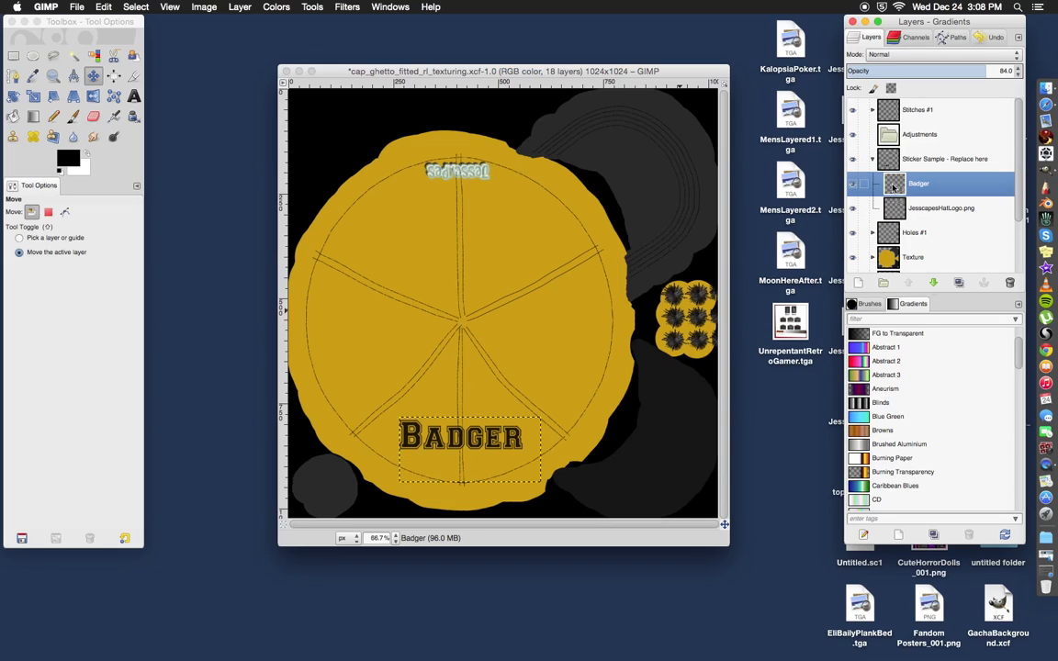
left_click(1018, 74)
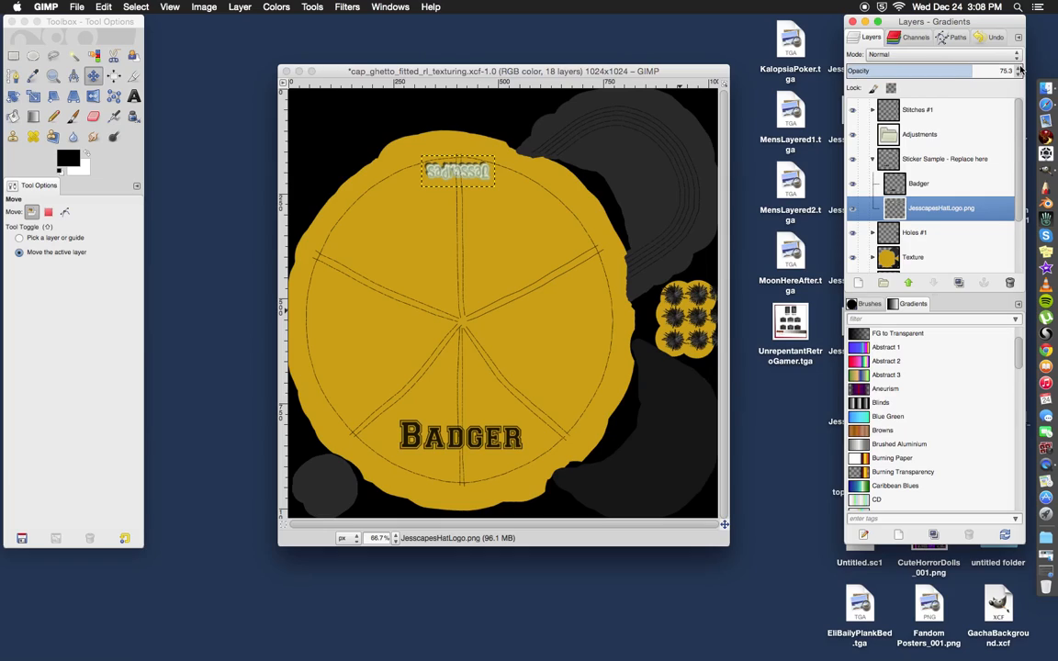
left_click(1018, 70)
left_click(873, 159)
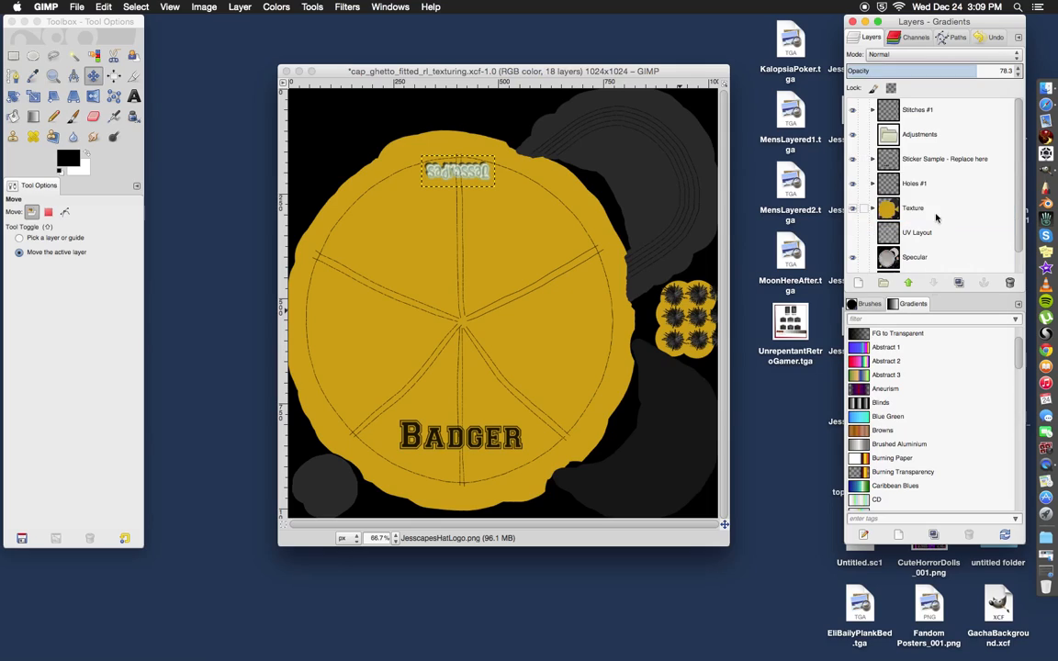
Step: Add a transparent 1024 × 1024 px layer above the Stitches layer in the Stitches #1 group
left_click(872, 109)
left_click(896, 135)
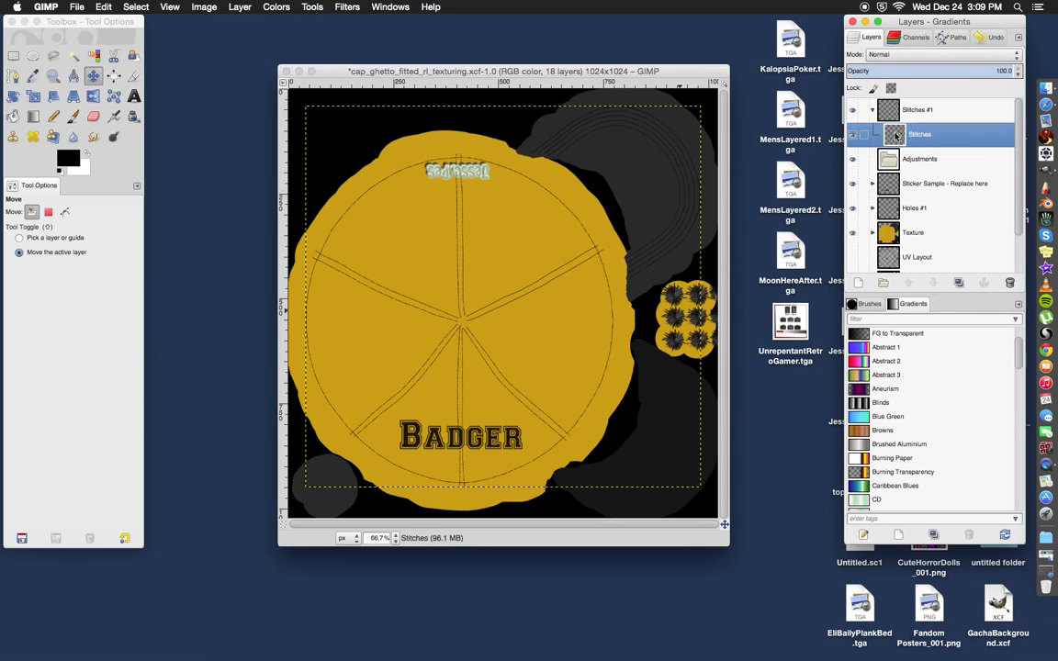
right_click(897, 135)
left_click(964, 156)
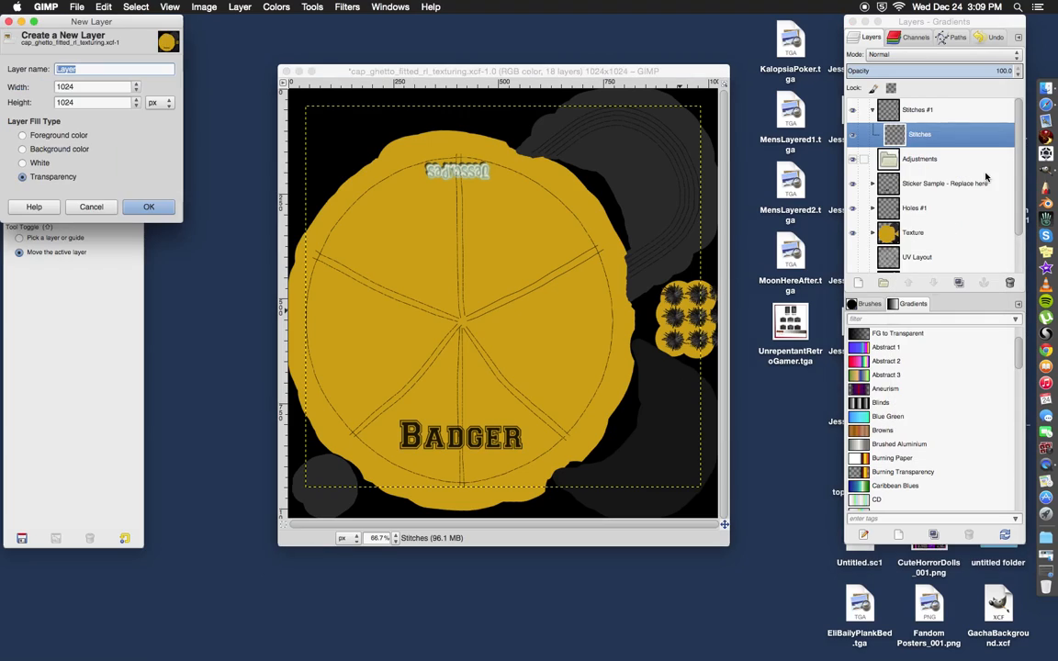
left_click(147, 207)
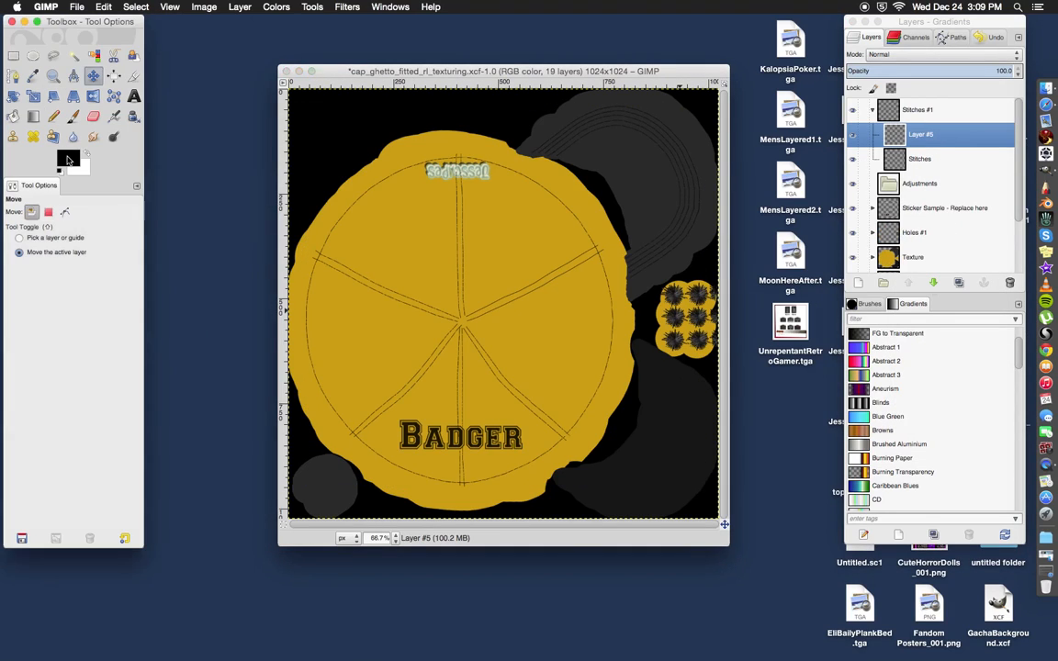
Step: Paint over the crown seams and brim stitching in near-white with the Paintbrush, using the Hardness 100 brush at size 88.12
left_click(67, 158)
left_click(202, 172)
left_click(217, 203)
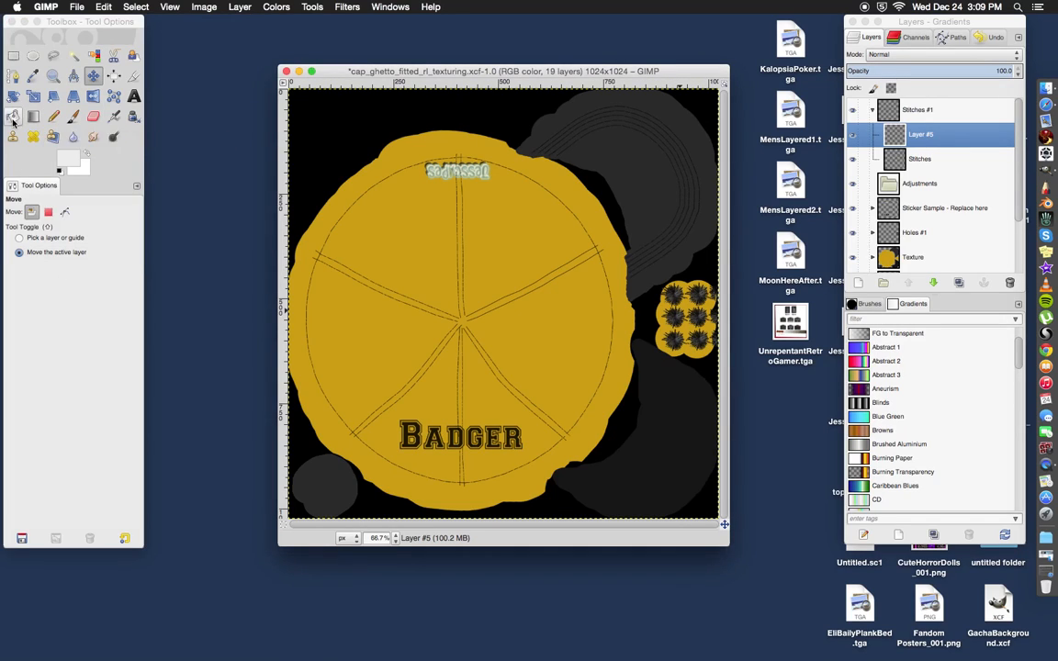
left_click(73, 115)
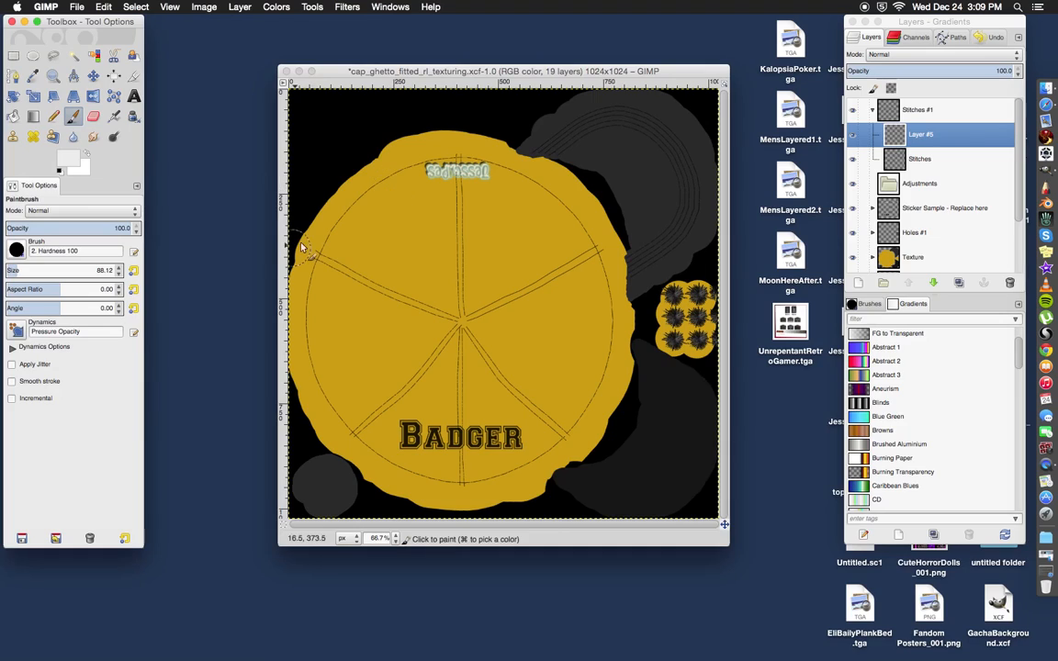
mouse_move(322, 252)
left_mouse_down()
mouse_move(308, 352)
mouse_move(332, 416)
mouse_move(408, 473)
mouse_move(449, 484)
mouse_move(486, 484)
mouse_move(570, 420)
mouse_move(614, 307)
mouse_move(552, 208)
mouse_move(515, 173)
mouse_move(485, 165)
mouse_move(412, 159)
mouse_move(372, 181)
mouse_move(323, 238)
mouse_move(317, 266)
mouse_move(470, 324)
mouse_move(458, 174)
mouse_move(463, 470)
mouse_move(404, 464)
mouse_move(363, 436)
mouse_move(434, 350)
mouse_move(454, 339)
mouse_move(464, 349)
mouse_move(452, 337)
mouse_move(554, 424)
mouse_move(475, 338)
mouse_move(491, 291)
mouse_move(576, 252)
mouse_move(503, 302)
left_mouse_up()
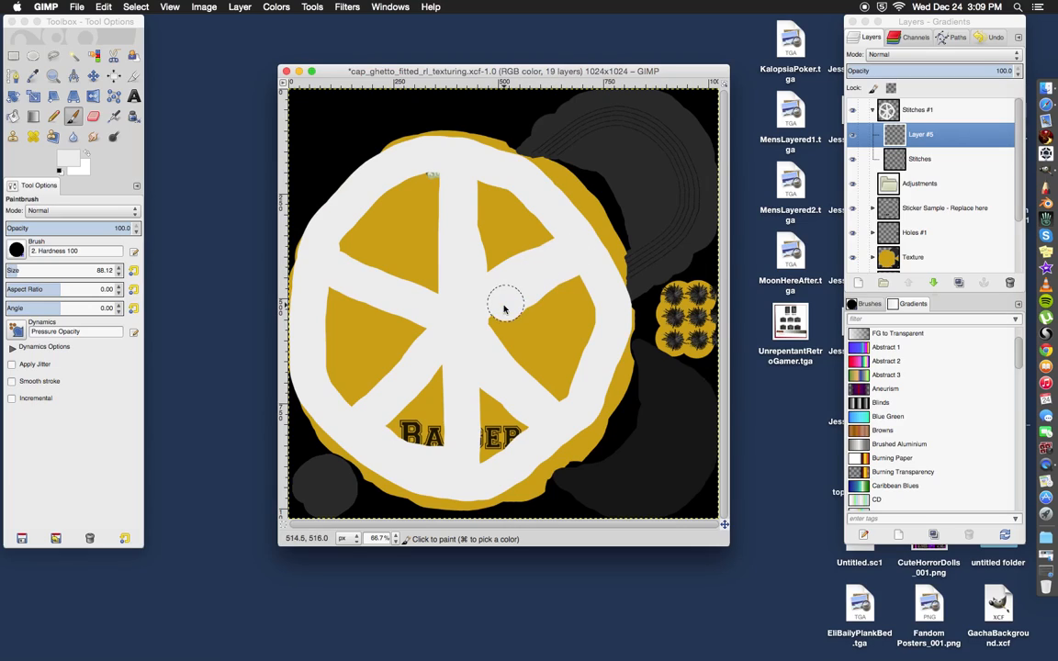
mouse_move(537, 156)
left_mouse_down()
mouse_move(600, 122)
mouse_move(647, 124)
mouse_move(693, 176)
mouse_move(682, 231)
mouse_move(629, 268)
mouse_move(676, 237)
mouse_move(693, 202)
mouse_move(695, 181)
mouse_move(669, 128)
mouse_move(633, 112)
mouse_move(587, 119)
mouse_move(545, 154)
left_mouse_up()
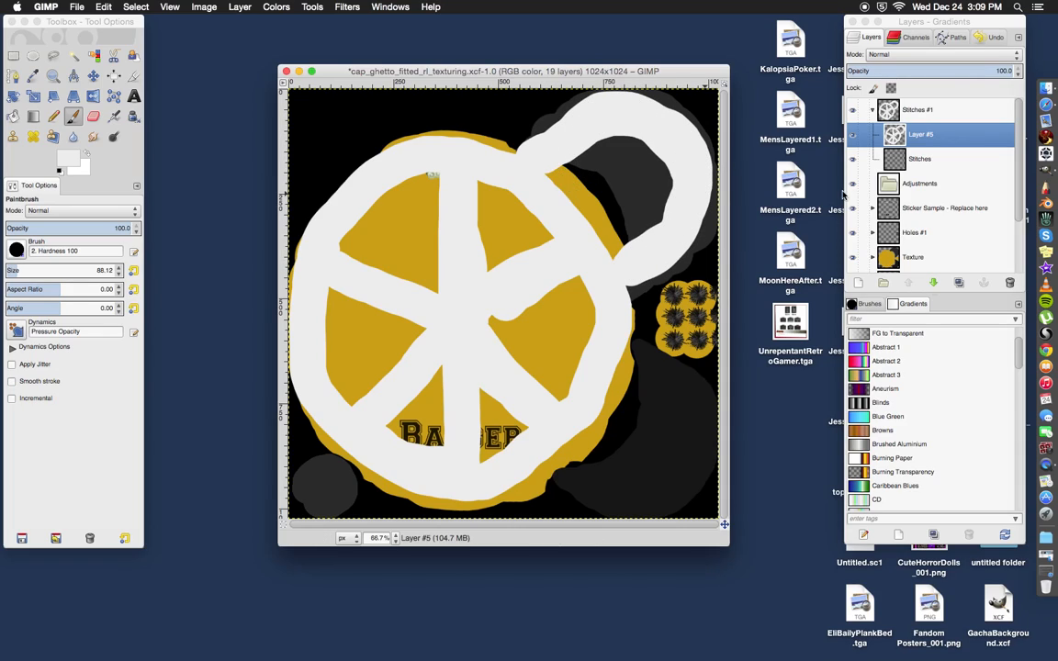
Step: Set the painted layer's blend mode to Overlay and duplicate the layer three times
left_click(880, 54)
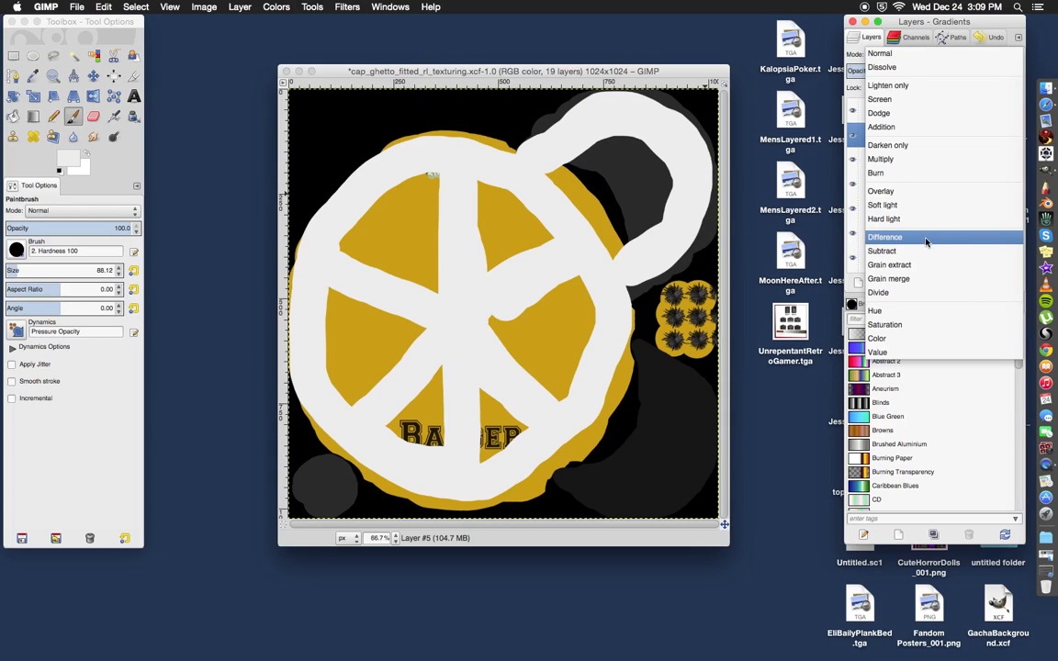
left_click(925, 193)
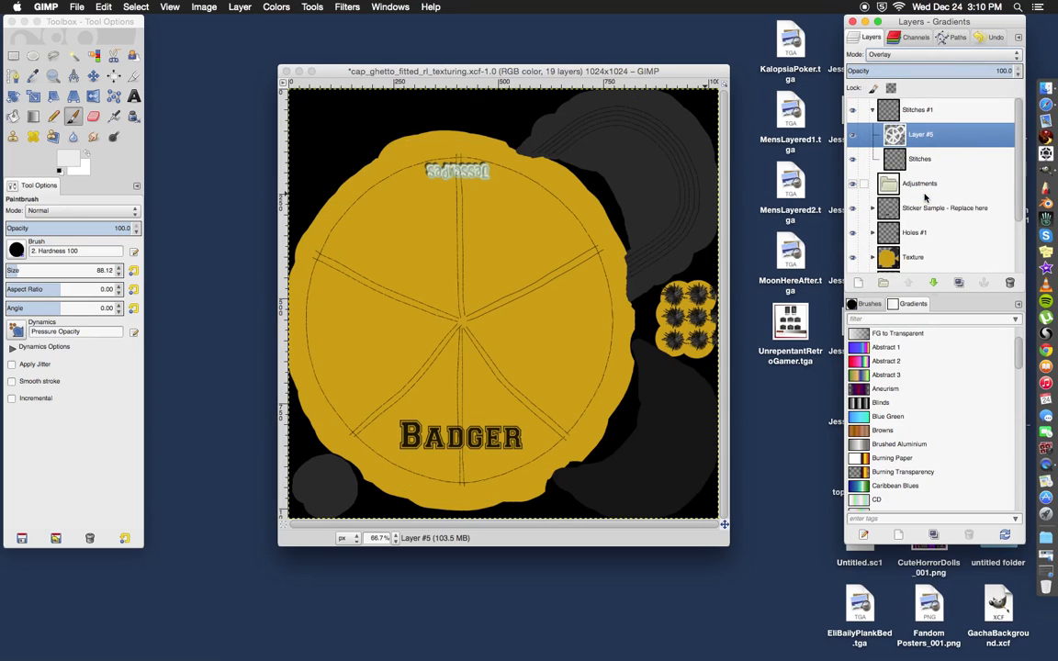
right_click(915, 138)
left_click(952, 202)
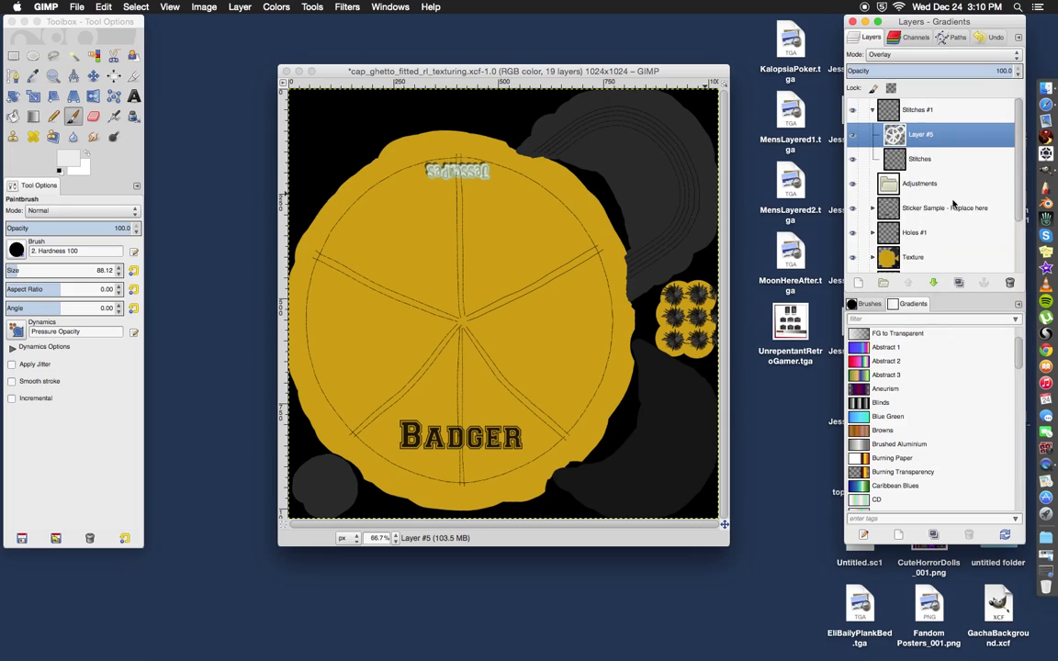
right_click(915, 138)
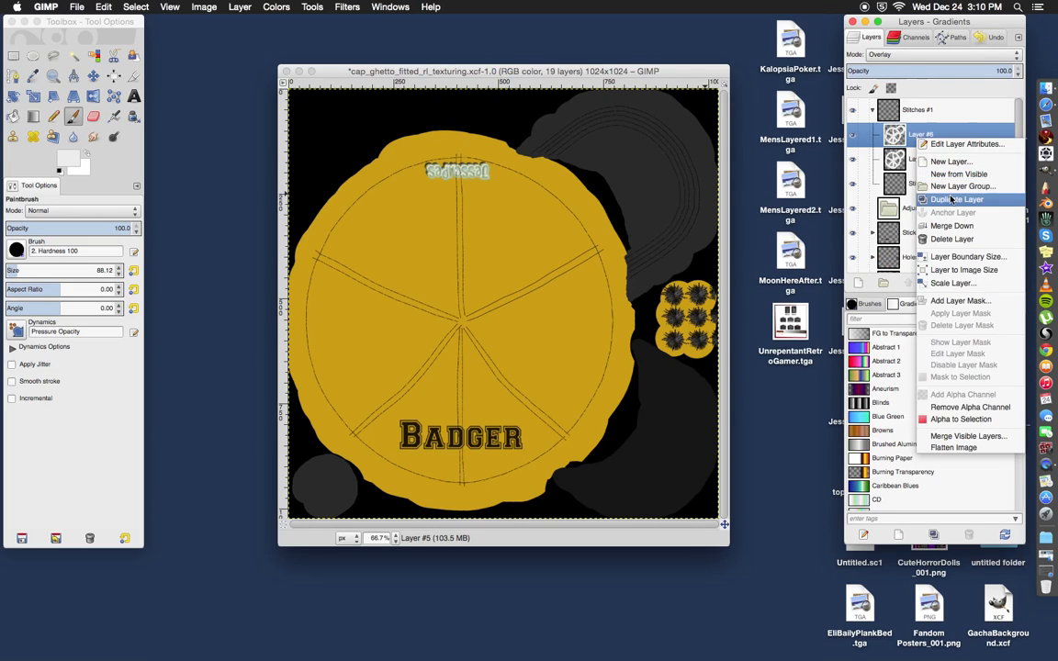
left_click(952, 199)
right_click(912, 137)
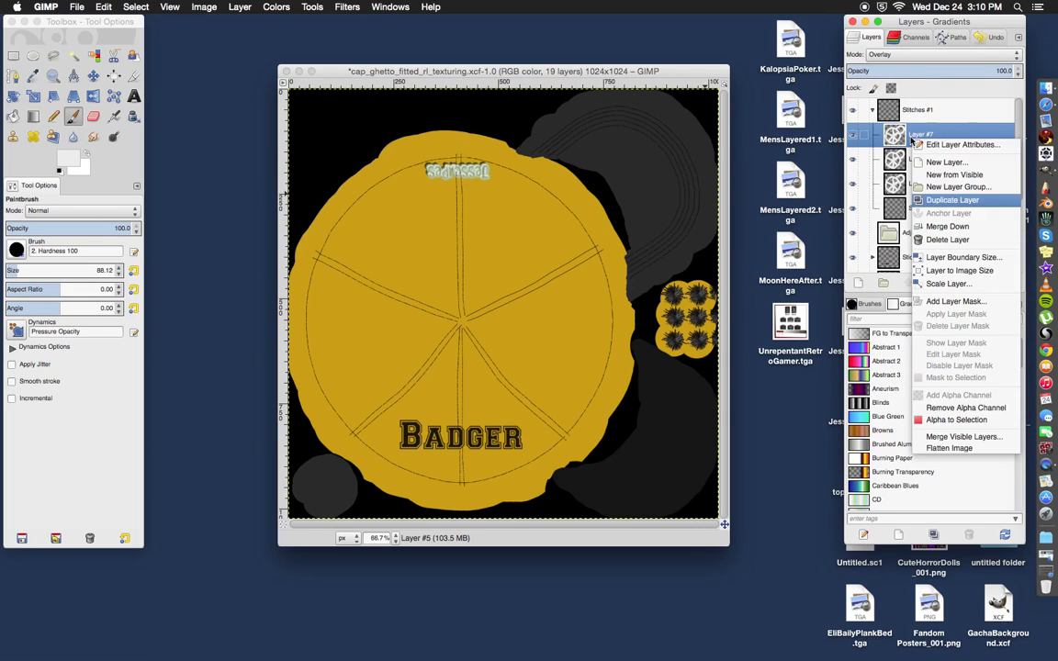
left_click(946, 199)
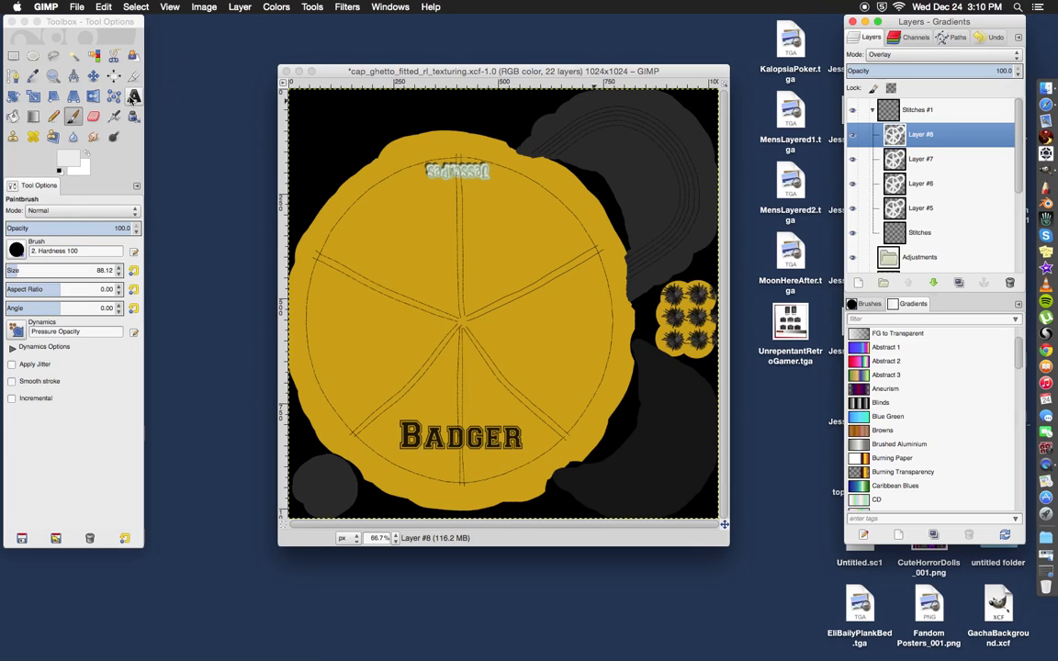
Step: Examine the brim stitching at 400% while toggling the visibility of the overlay layers
left_click(53, 75)
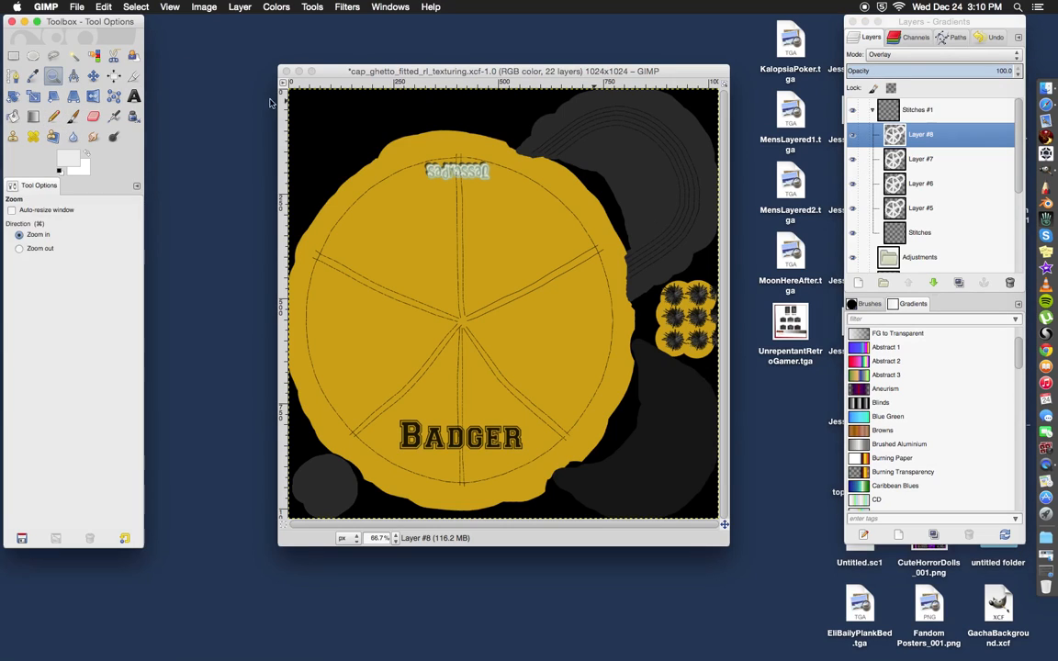
left_click(672, 252)
left_click(669, 251)
left_click(669, 250)
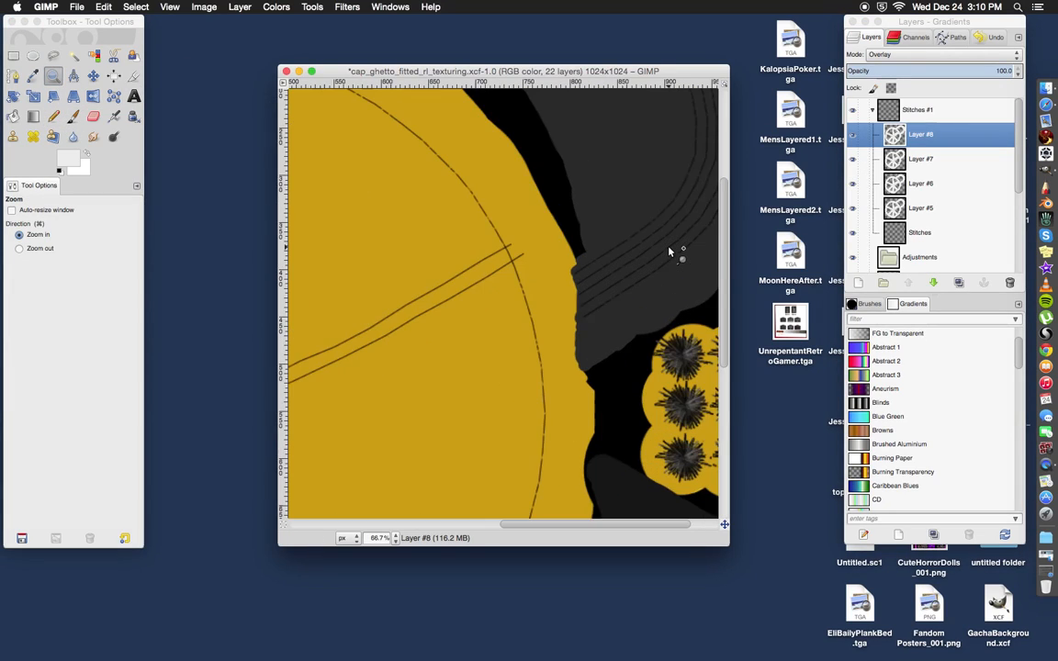
left_click(669, 251)
left_click(669, 250)
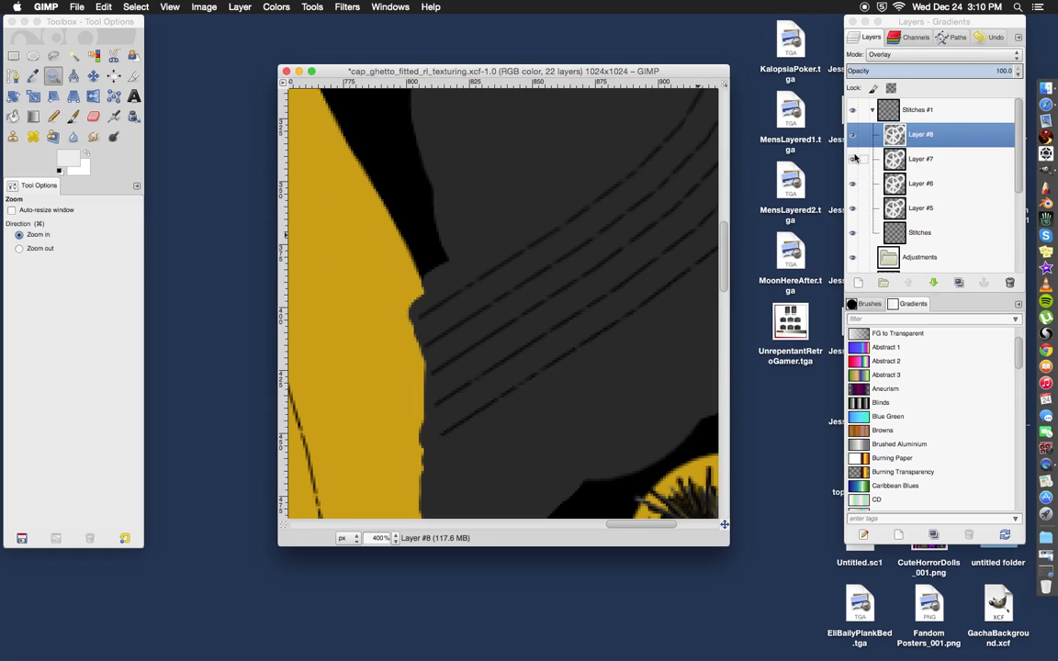
left_click(853, 159)
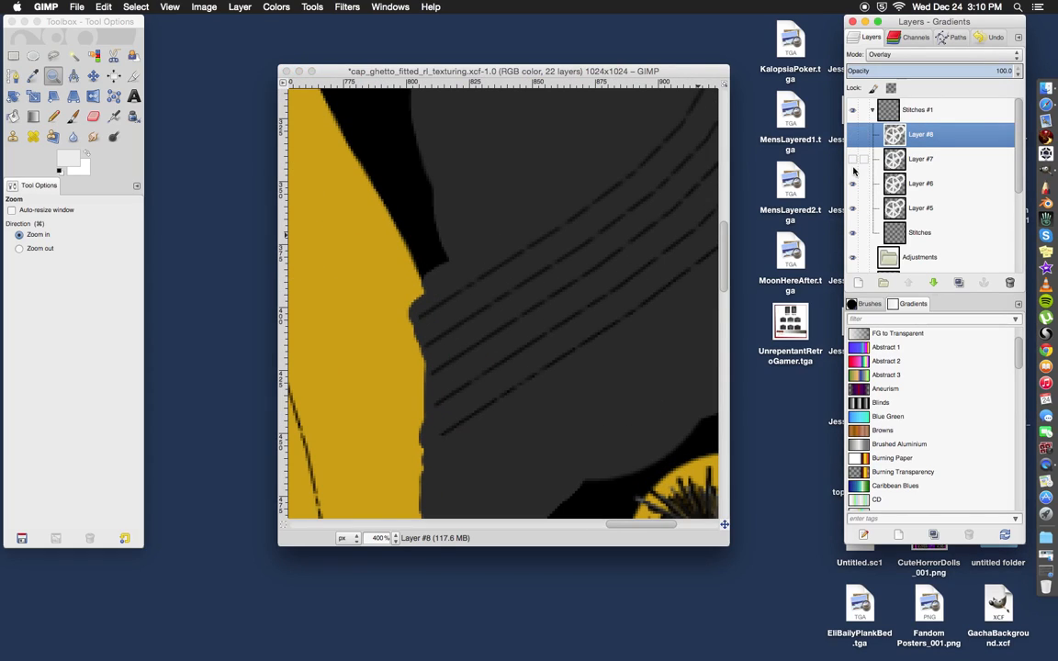
left_click(852, 184)
left_click(853, 209)
left_click(852, 187)
left_click(923, 209)
Step: Delete the painted overlay layer and its three duplicates from the Stitches #1 group
left_click(909, 135)
right_click(908, 134)
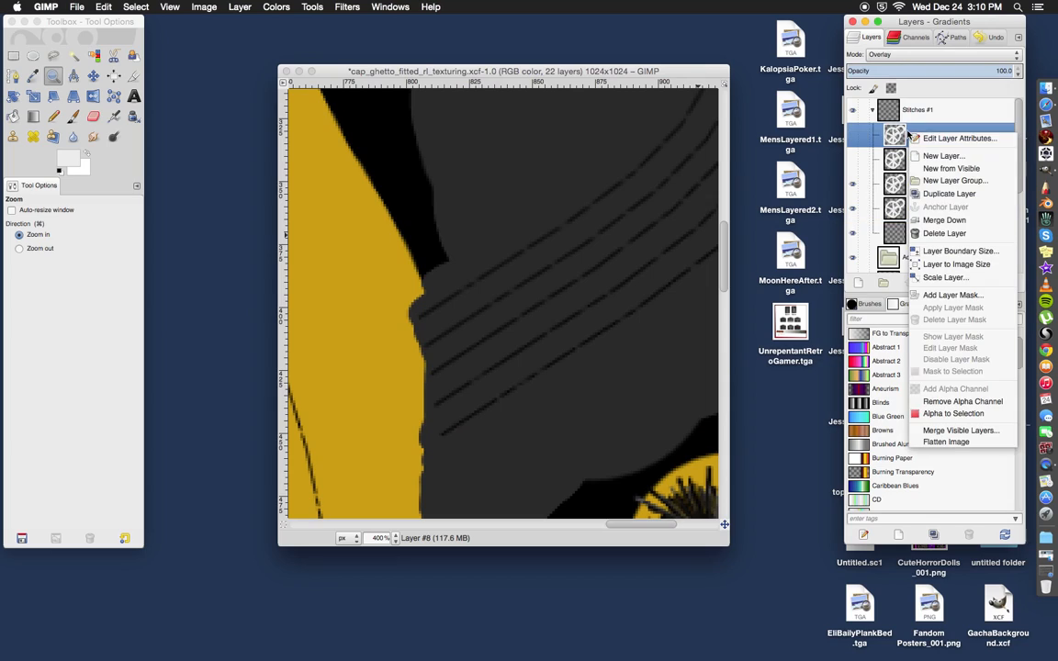
left_click(944, 233)
right_click(922, 135)
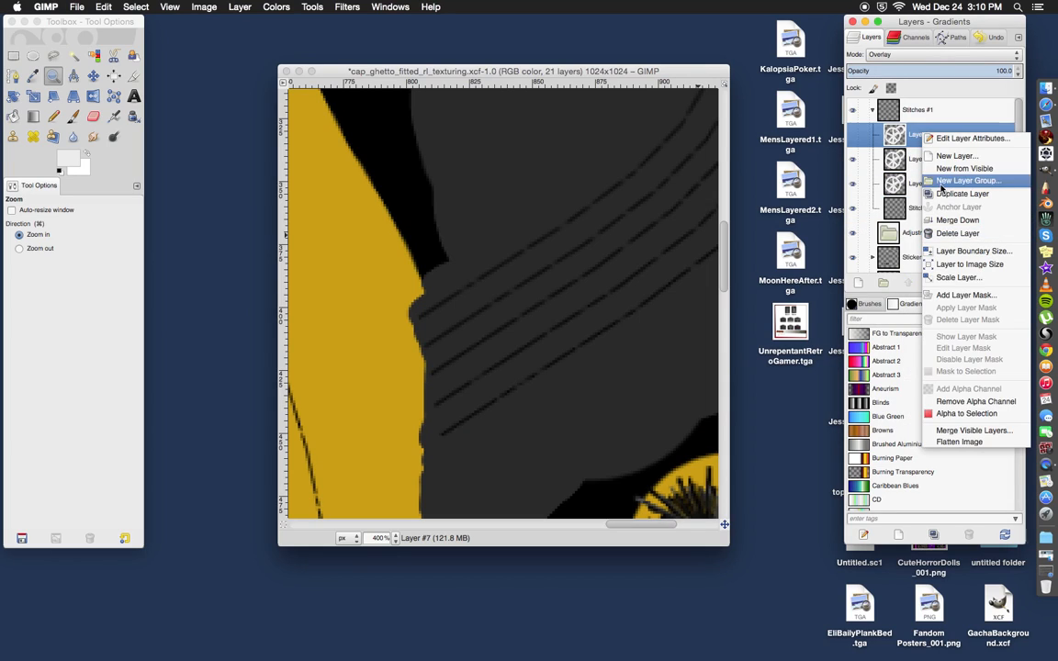
left_click(944, 233)
right_click(923, 139)
left_click(955, 238)
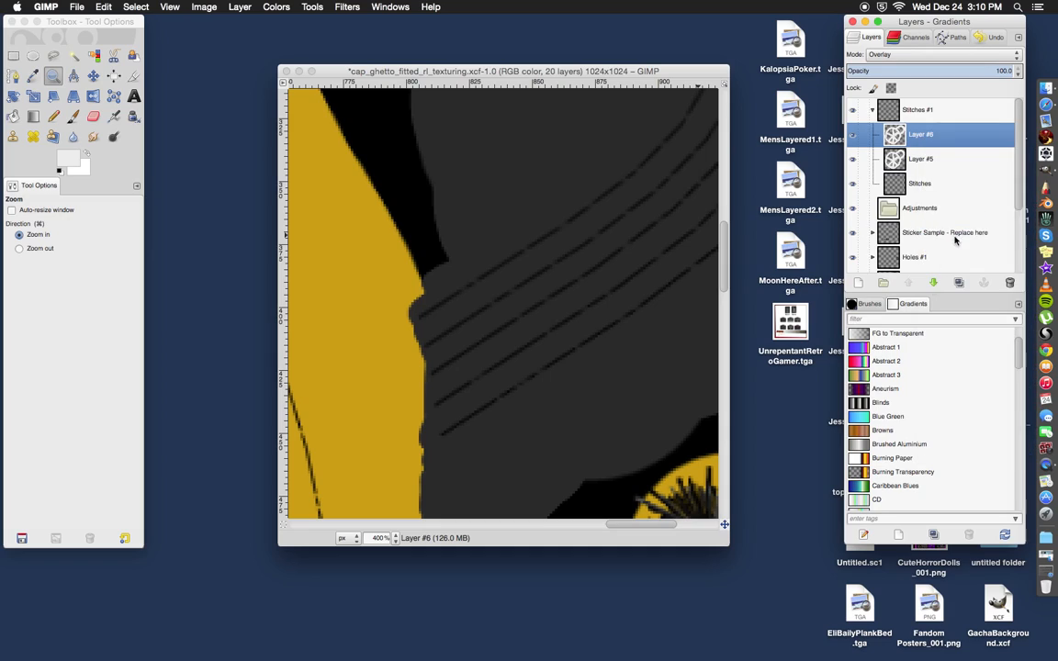
right_click(918, 137)
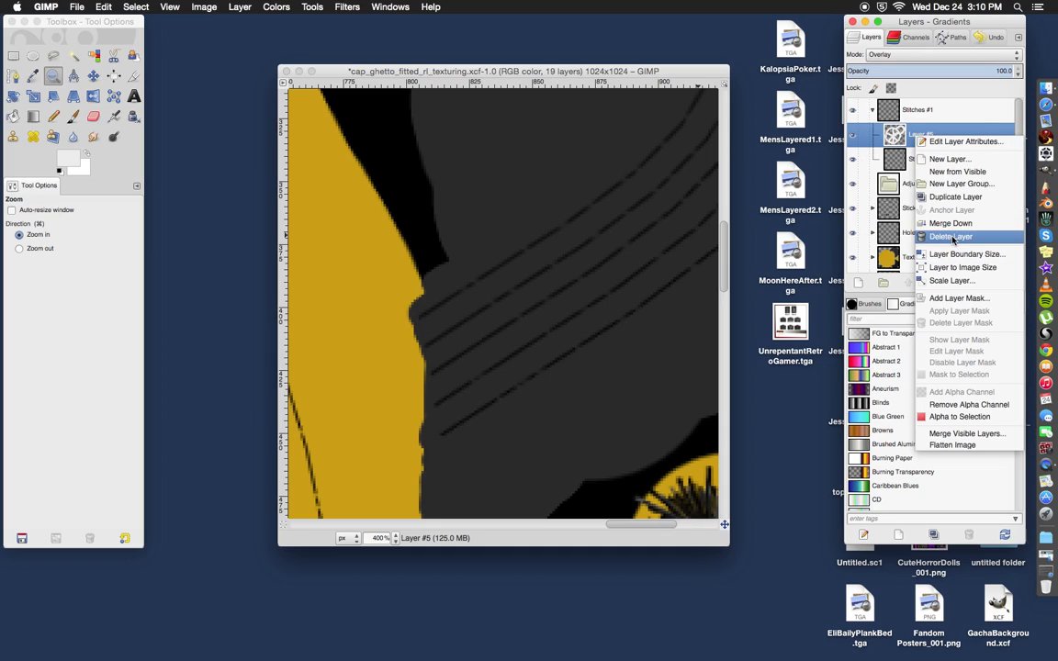
left_click(946, 236)
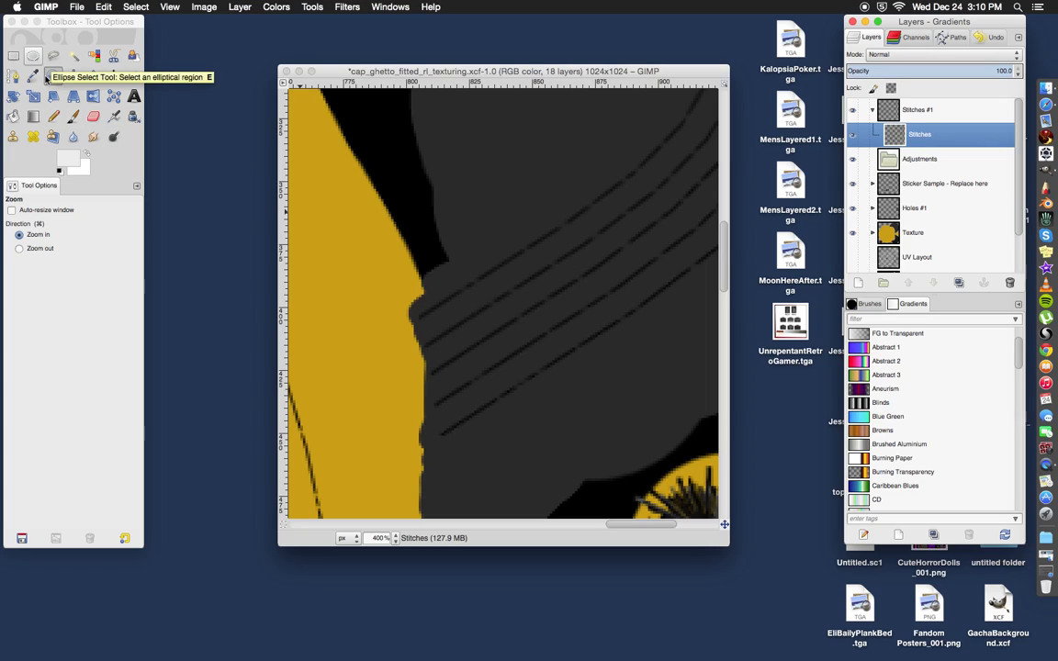
Step: Export the finished cap texture as Badger.tga to the FittedHat folder on the desktop
left_click(397, 538)
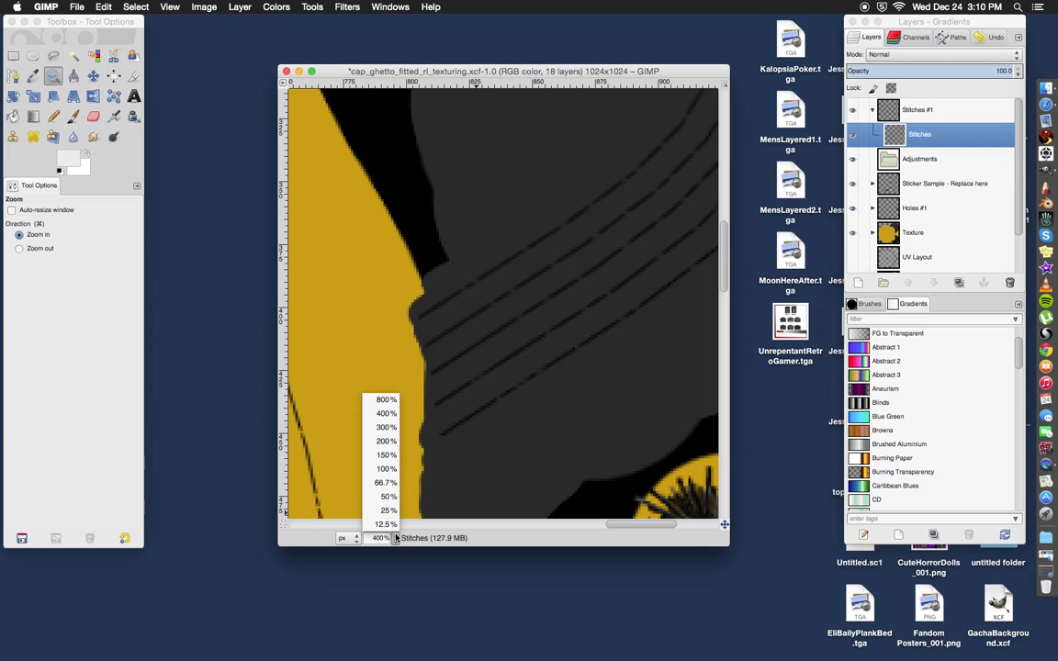
left_click(386, 482)
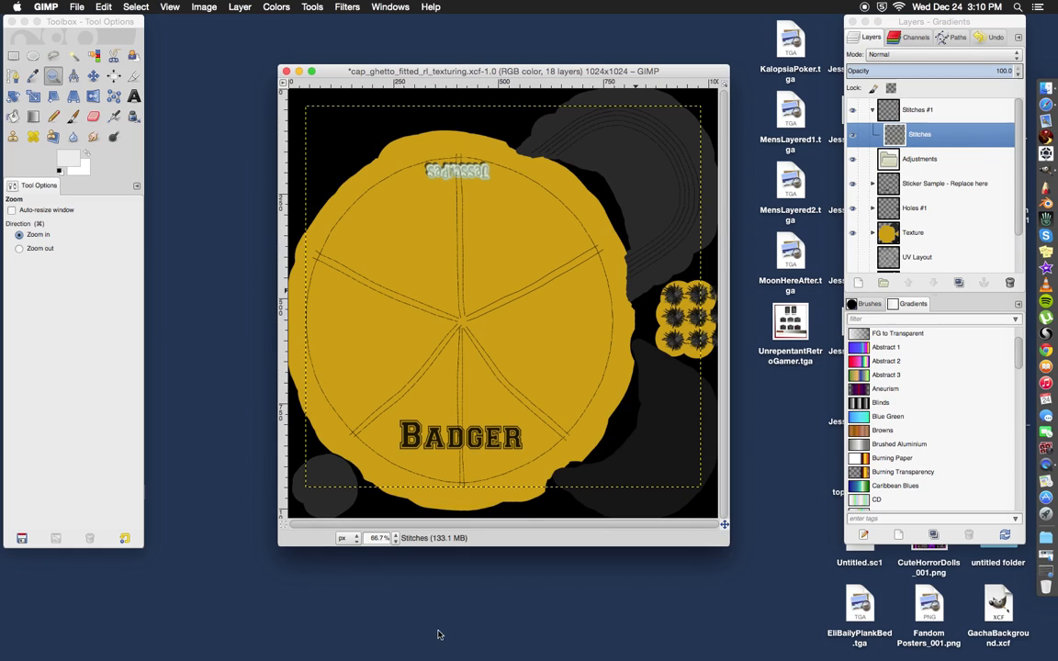
left_click(795, 459)
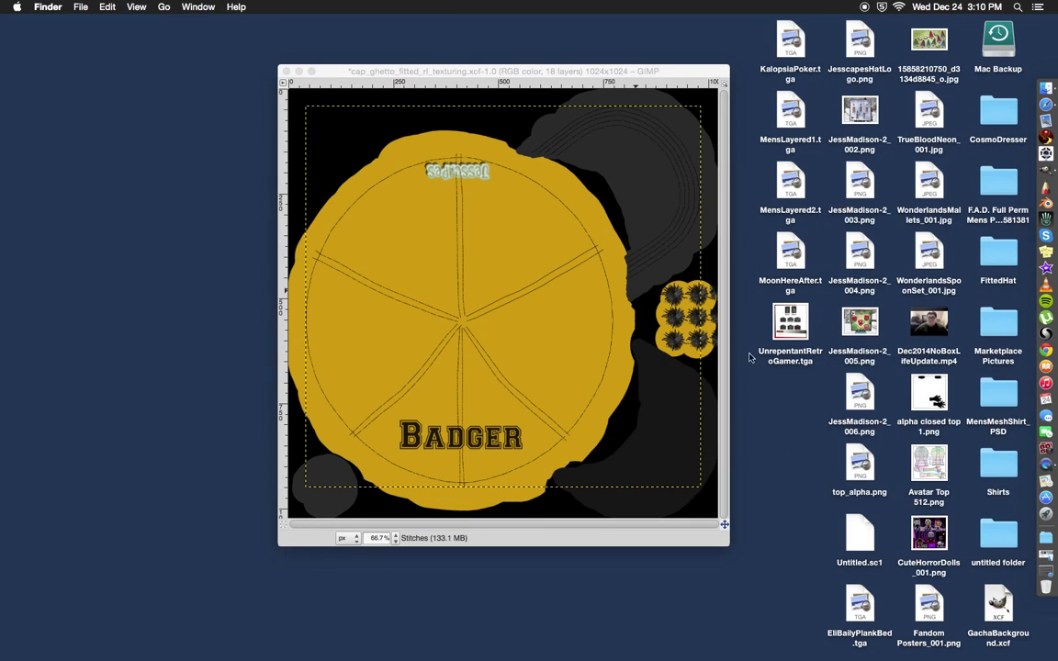
left_click(470, 72)
left_click(77, 8)
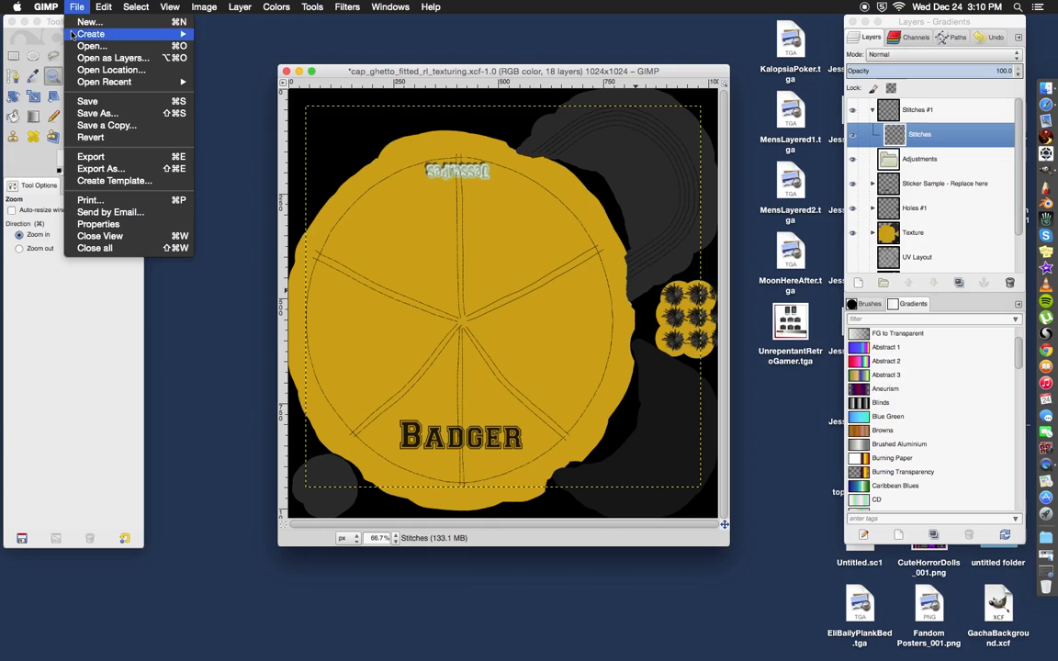
left_click(76, 169)
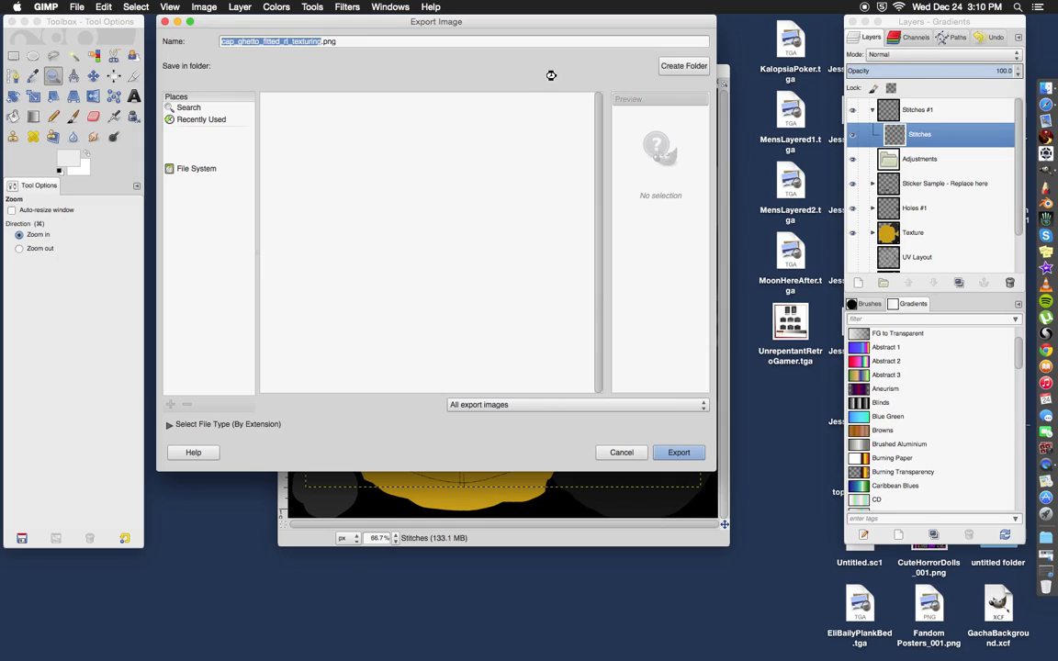
key("BackSpace")
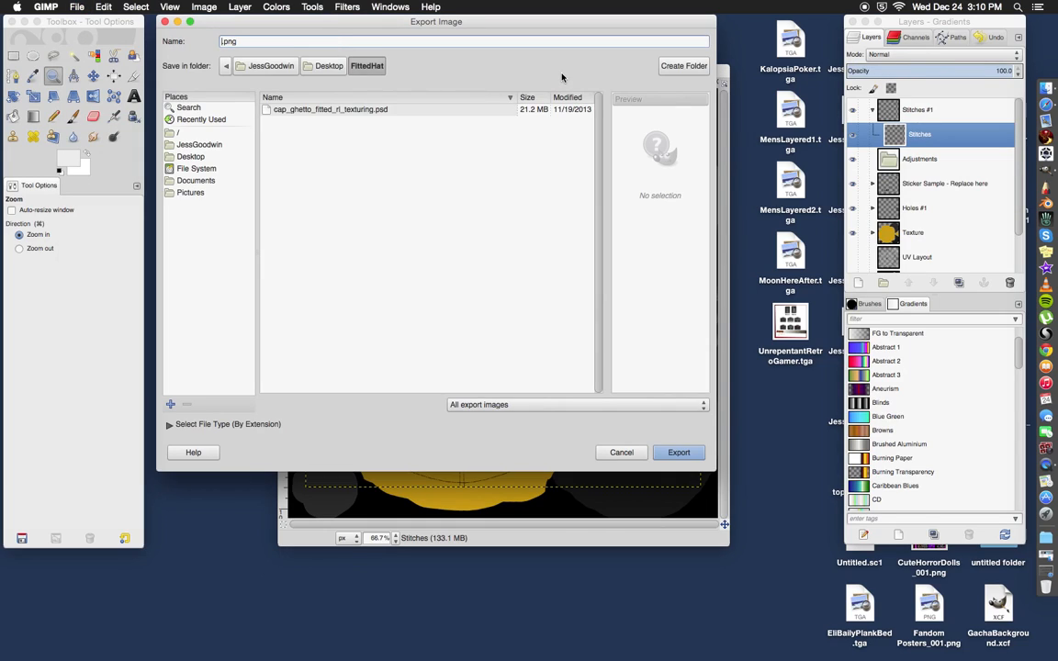
type("Badger")
key("BackSpace")
key("BackSpace")
key("BackSpace")
type("tga")
left_click(687, 451)
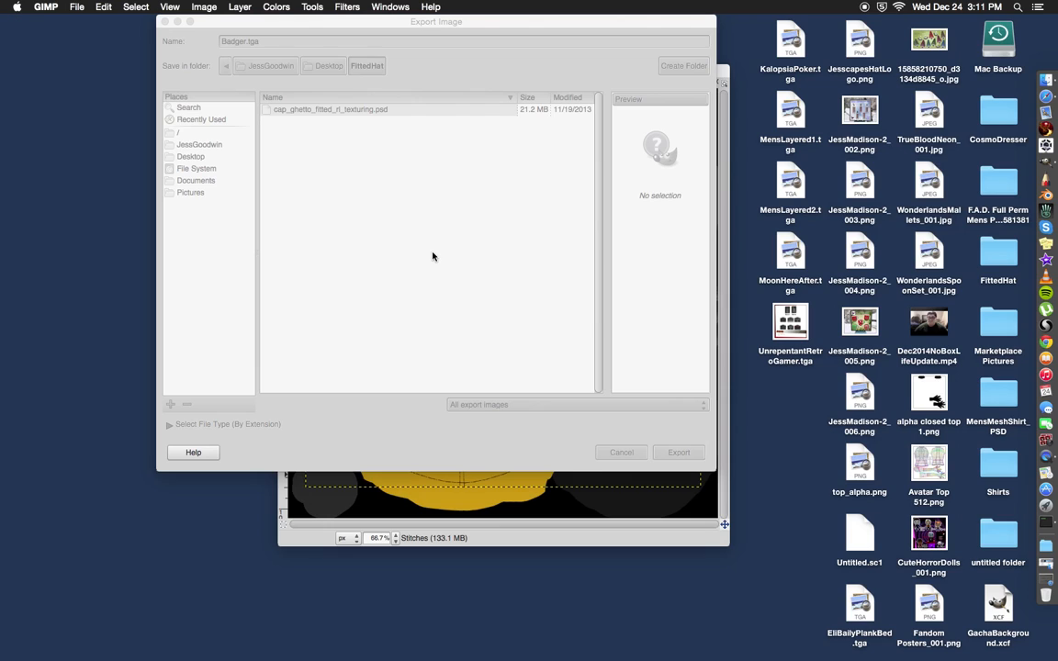
left_click(592, 359)
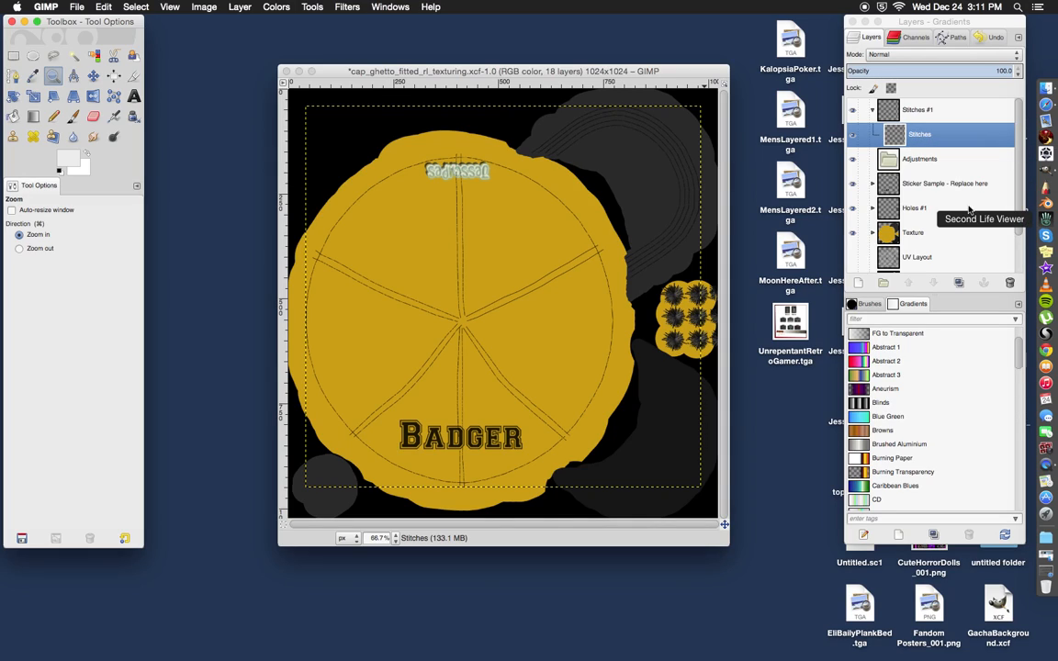
Step: Close the cap image and GIMP, and switch to the Second Life Viewer
left_click(286, 71)
left_click(443, 362)
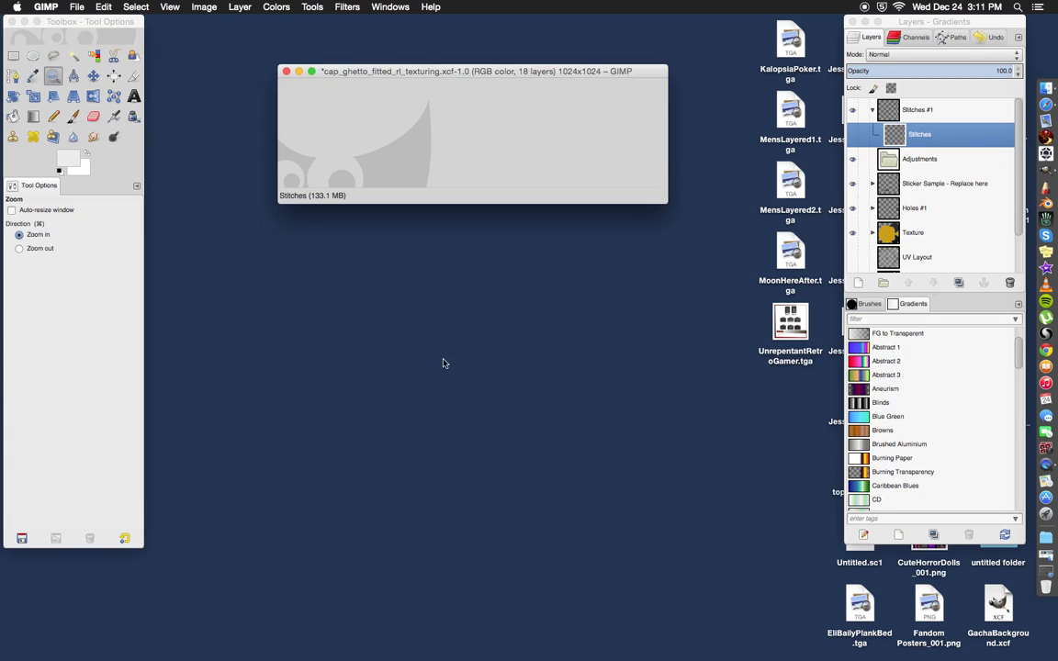
left_click(286, 71)
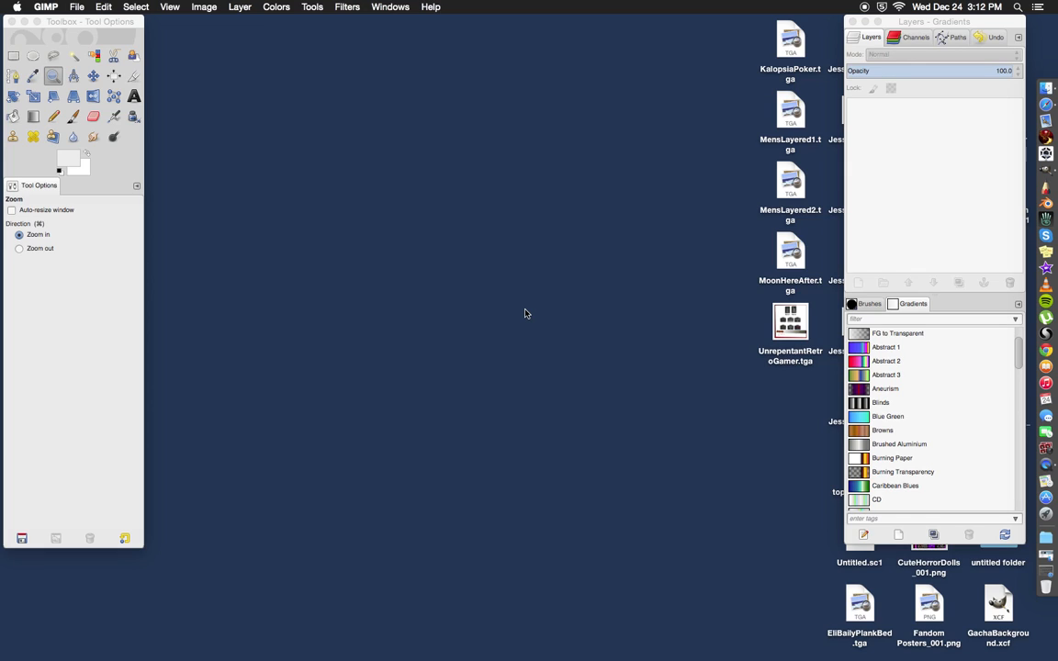
key("super+q")
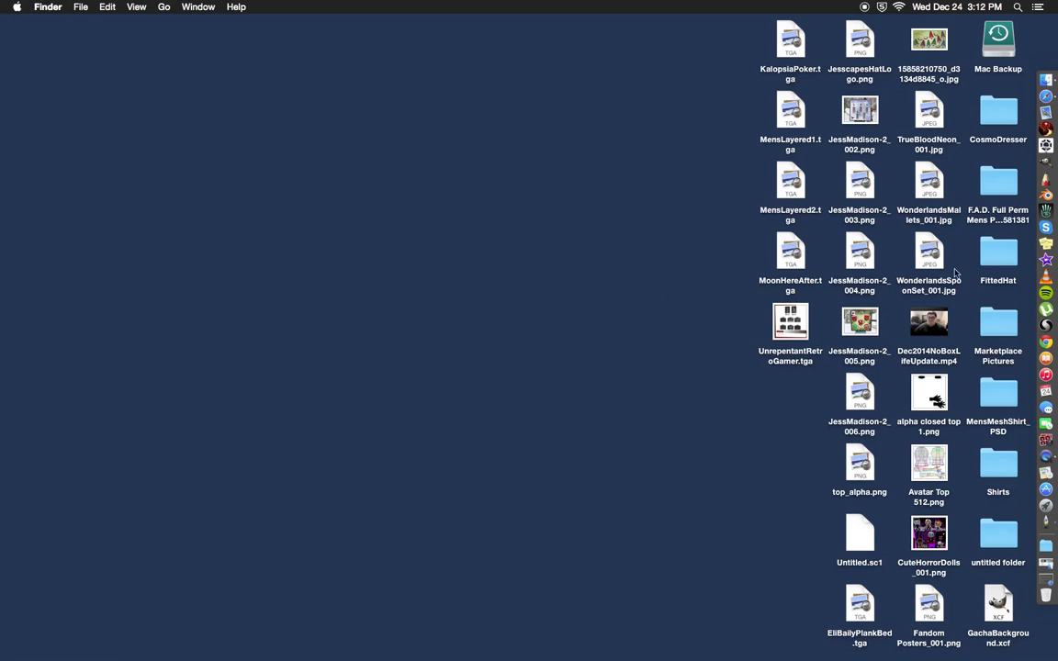
left_click(1045, 212)
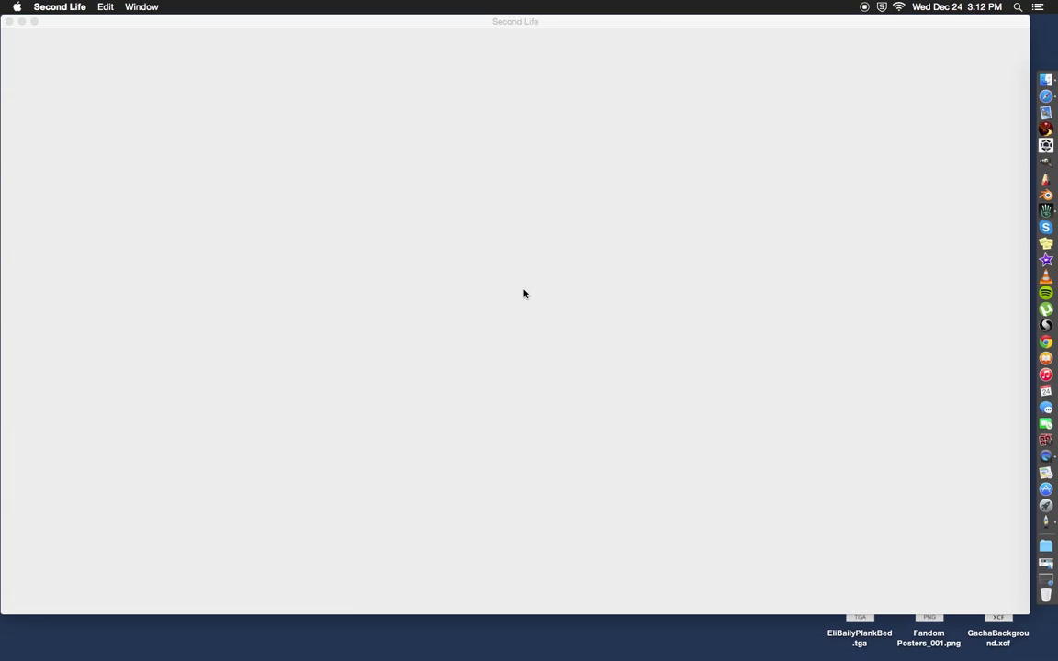